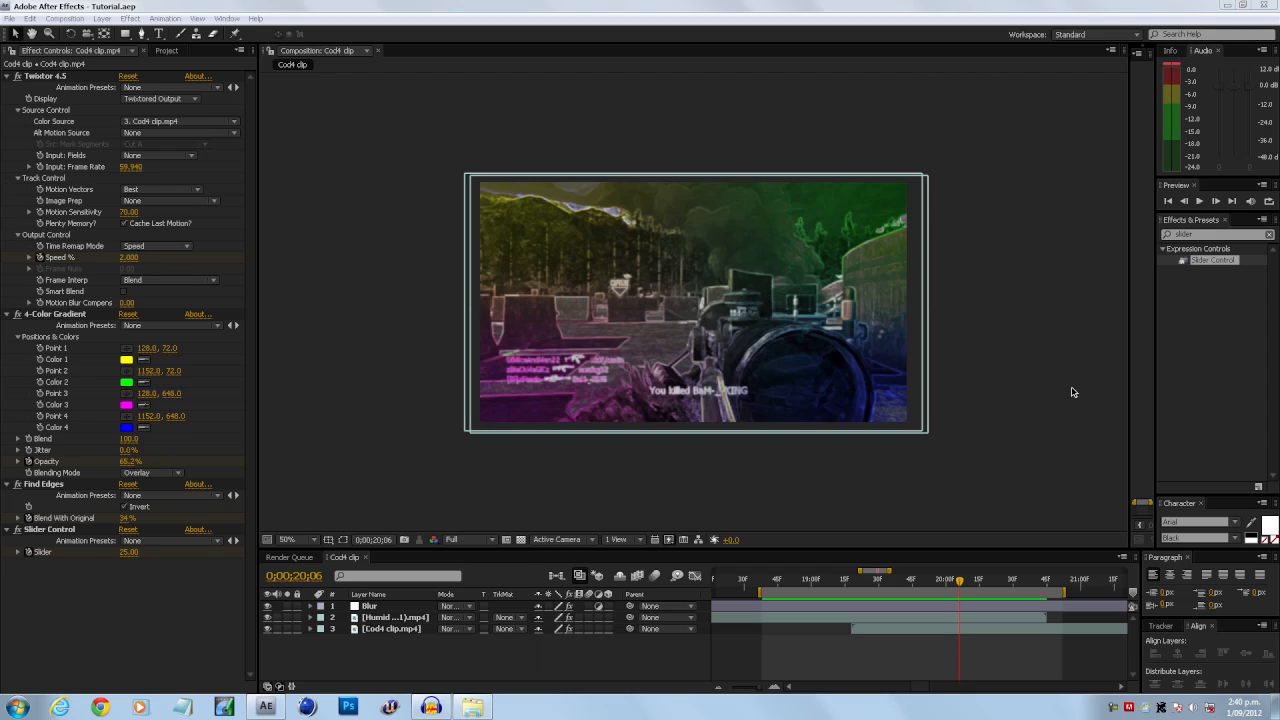
Step: Preview the finished clip transition from 0;00;18;25 in the timeline
click(733, 580)
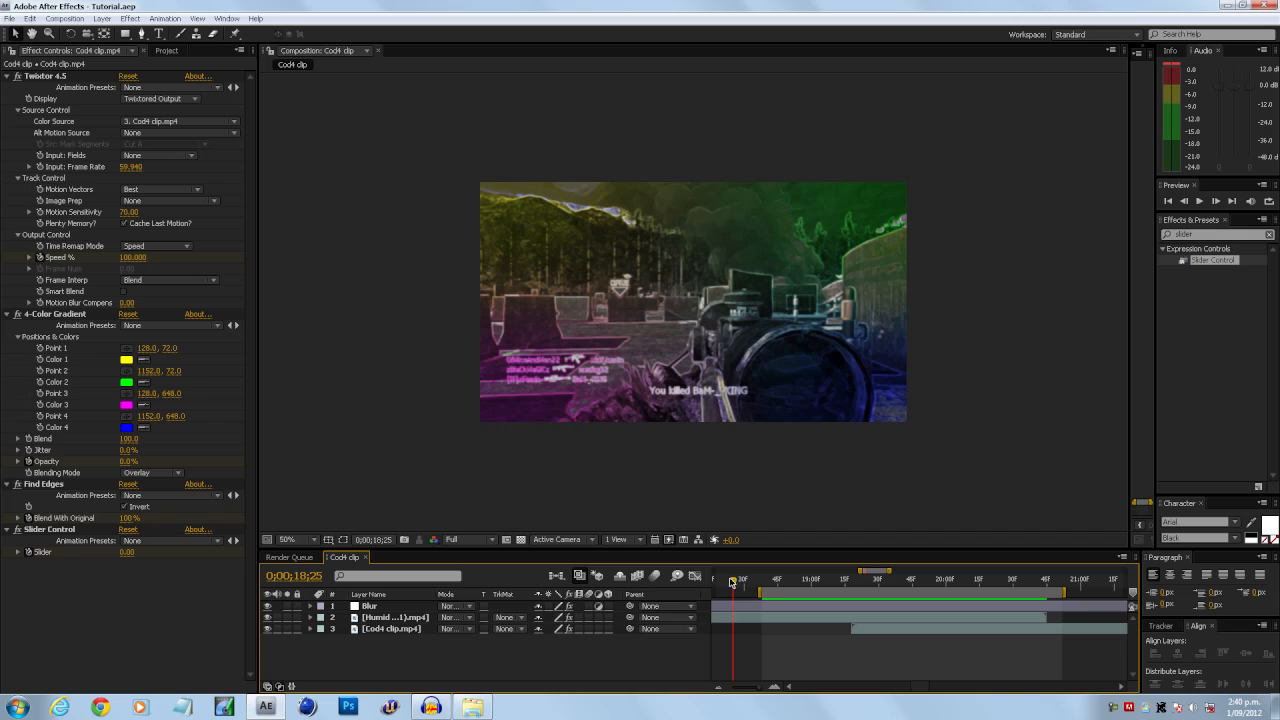
key(space)
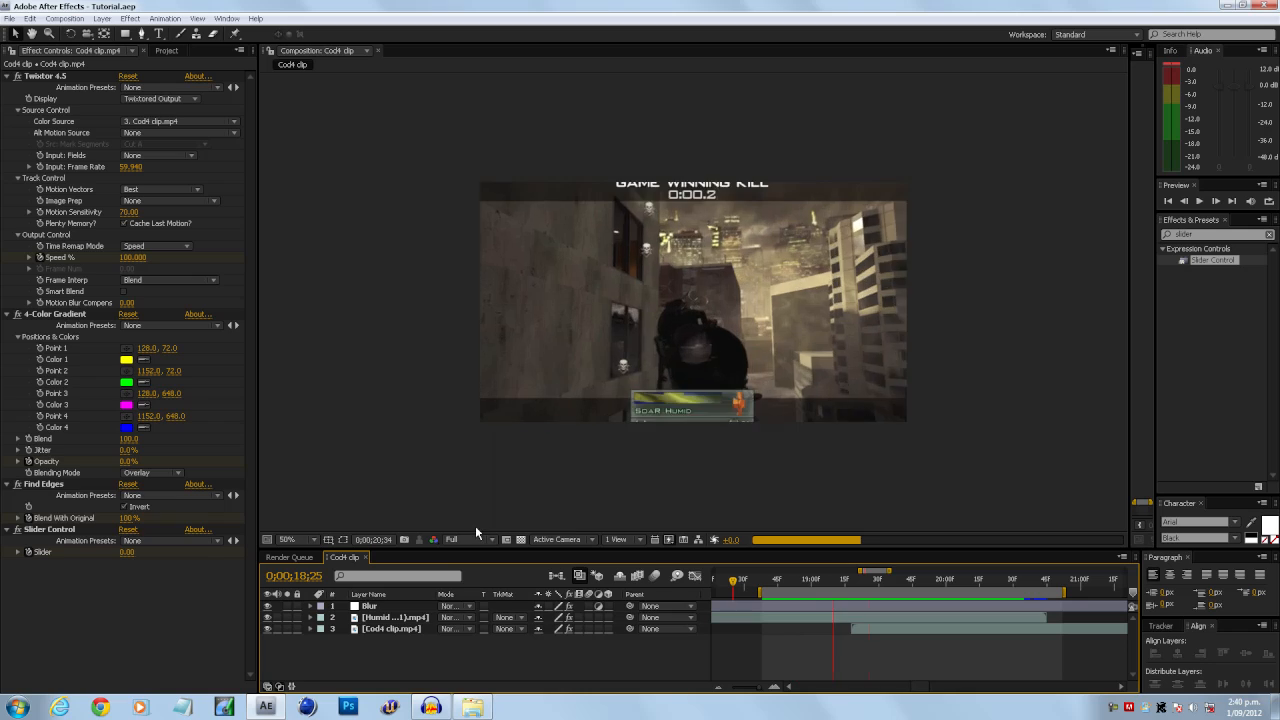
key(space)
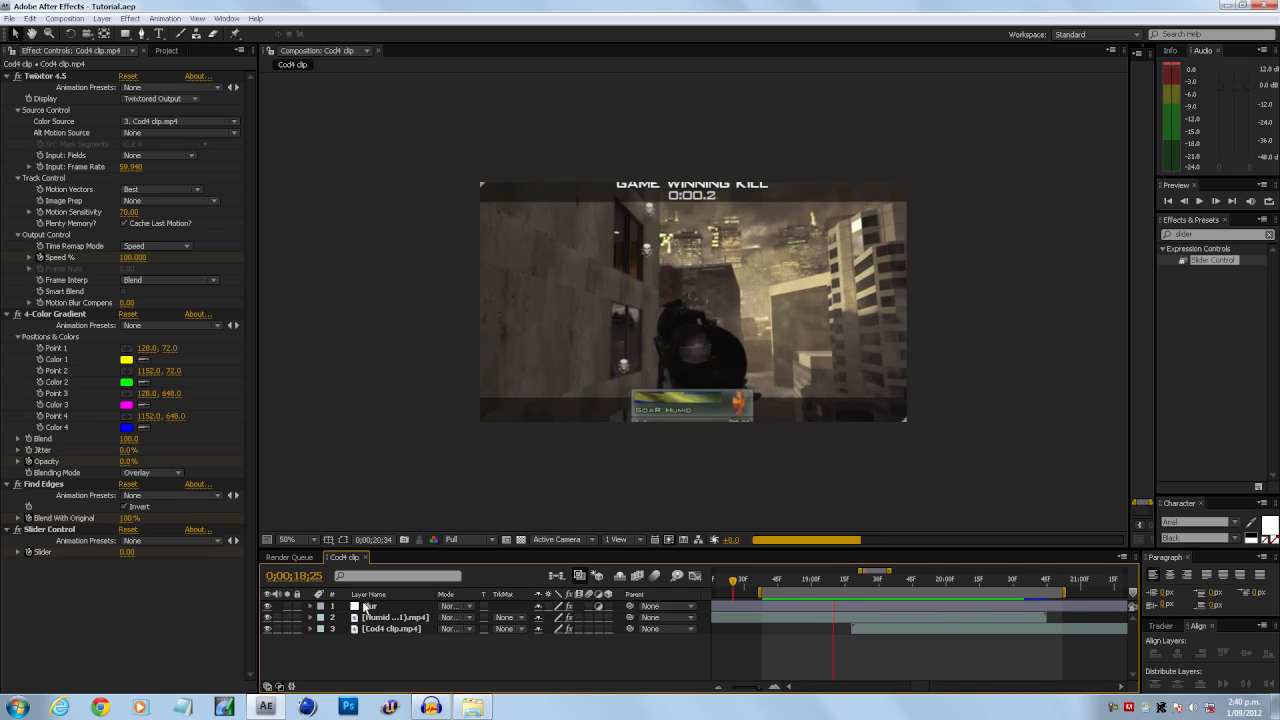
Step: Delete the Blur, Humid and Cod4 clip layers from the composition
click(368, 607)
key(Delete)
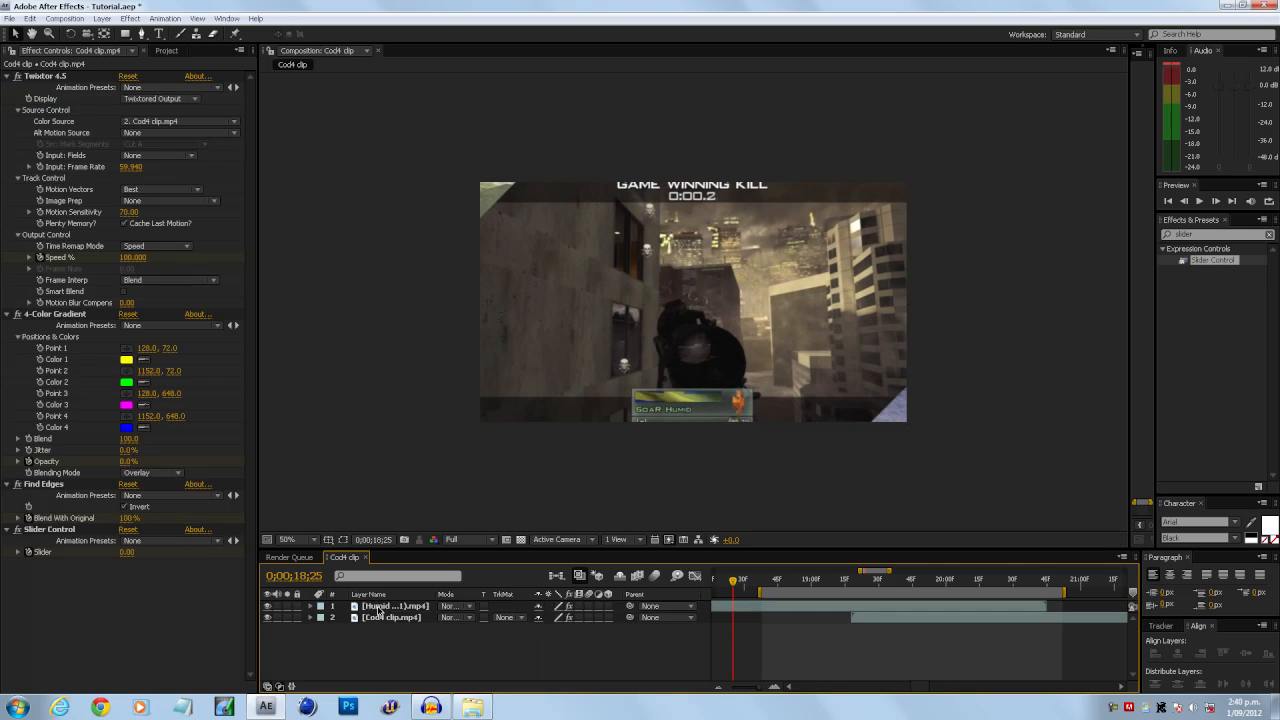
key(Delete)
key(Delete)
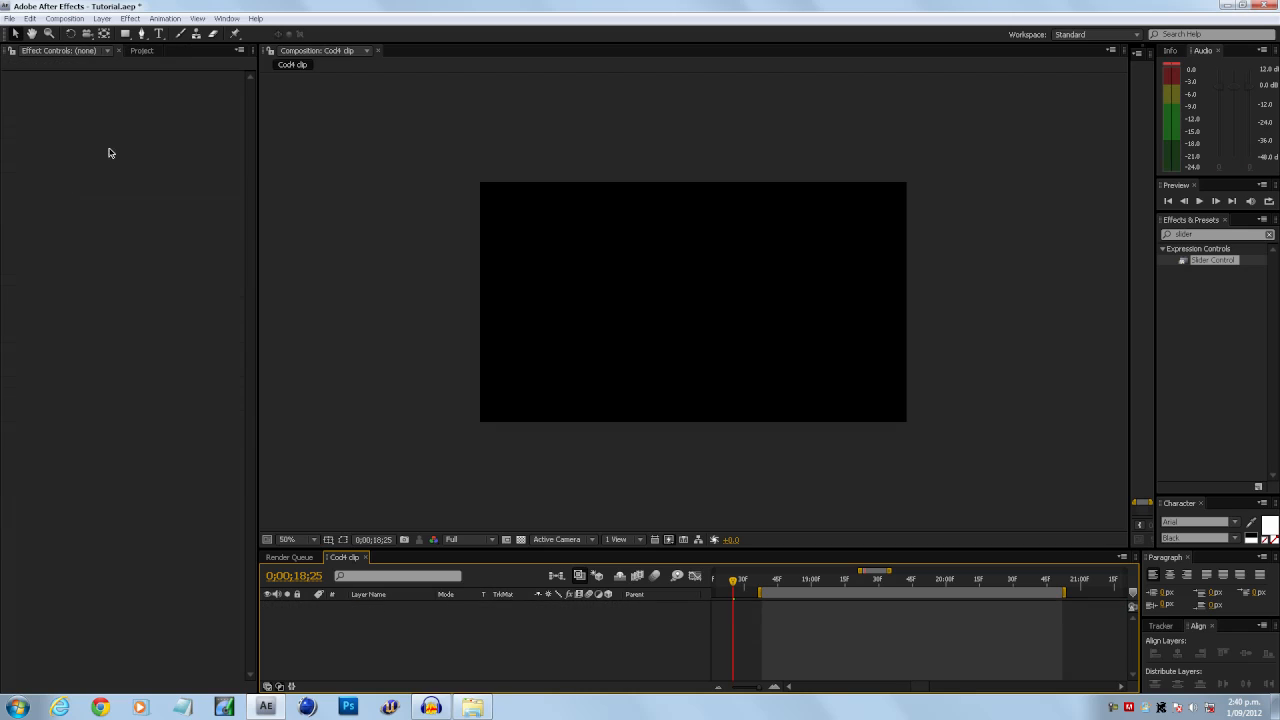
Step: Add the Humid TDM 720 Suicide clip to the composition and place Cod4 clip.mp4 beneath it
click(139, 52)
drag(50, 194, 411, 622)
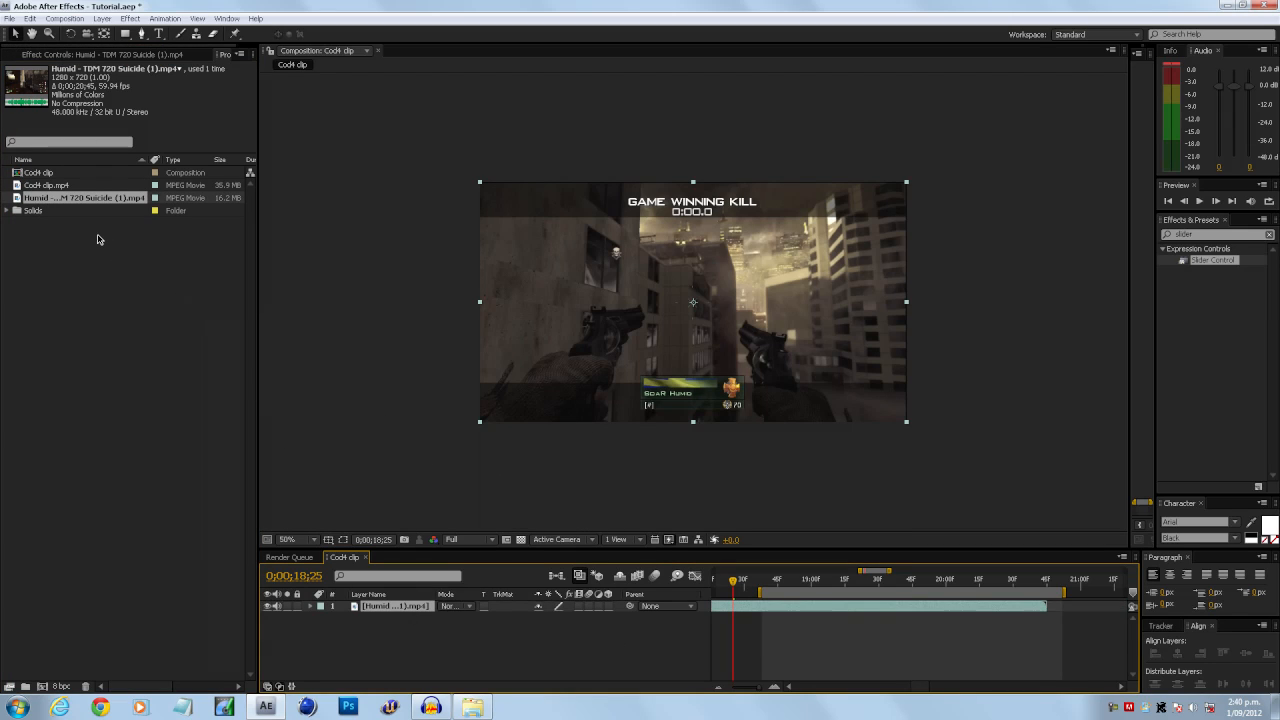
click(48, 187)
drag(48, 187, 911, 680)
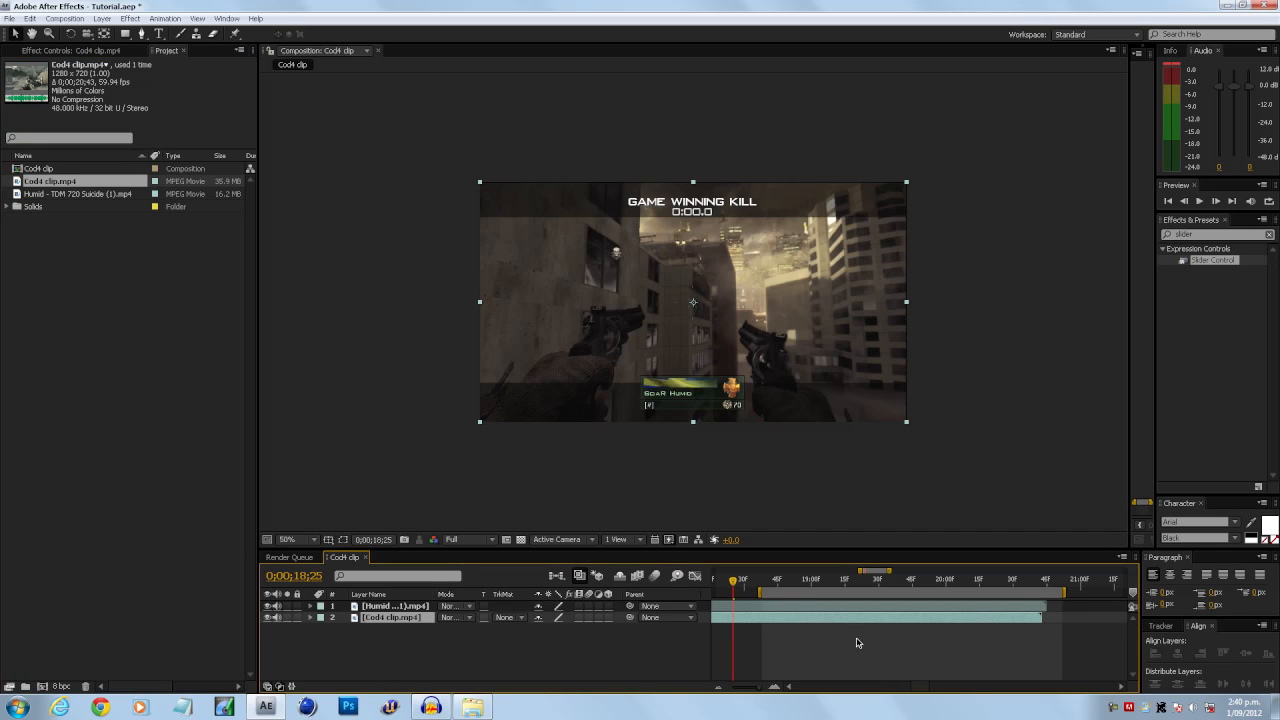
Step: Shift the Cod4 clip layer to start at 0;00;15;51 so that it overlaps the end of the Humid clip
key(minus)
key(semicolon)
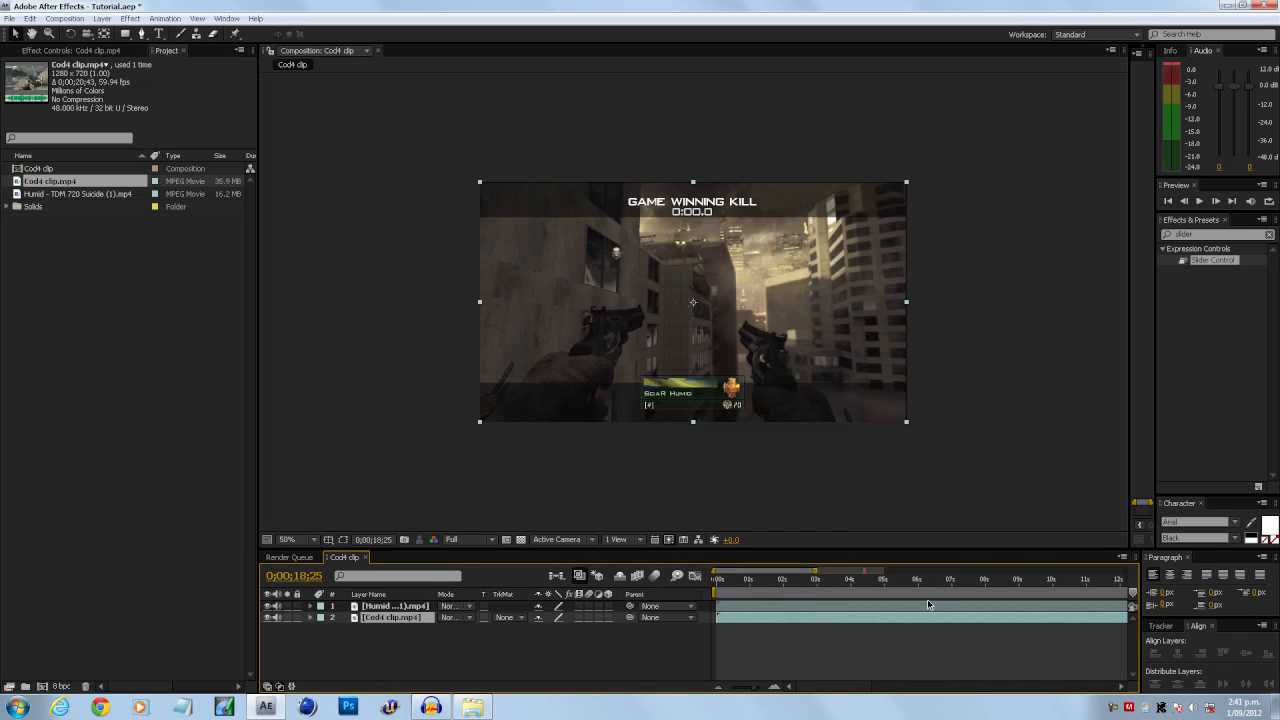
key(semicolon)
click(799, 623)
drag(799, 623, 955, 618)
drag(1202, 234, 1075, 245)
key(BackSpace)
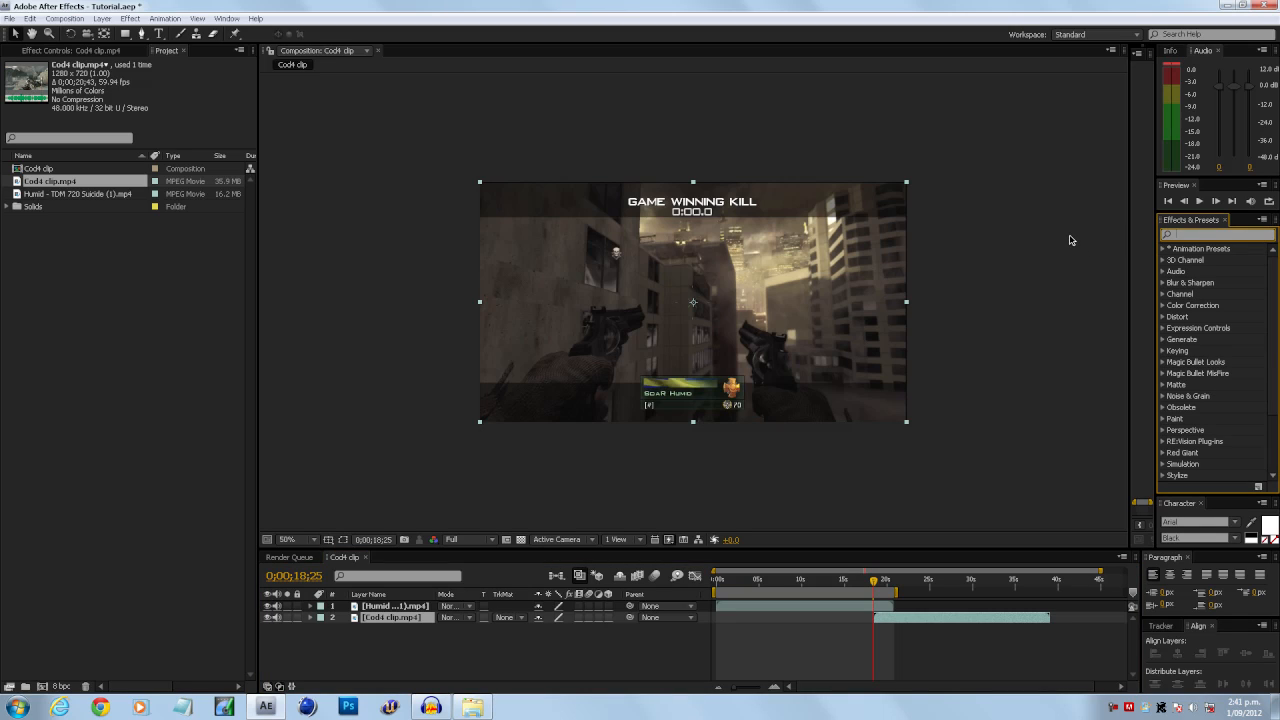
drag(873, 584, 851, 582)
drag(898, 617, 875, 617)
key(equal)
key(equal)
key(equal)
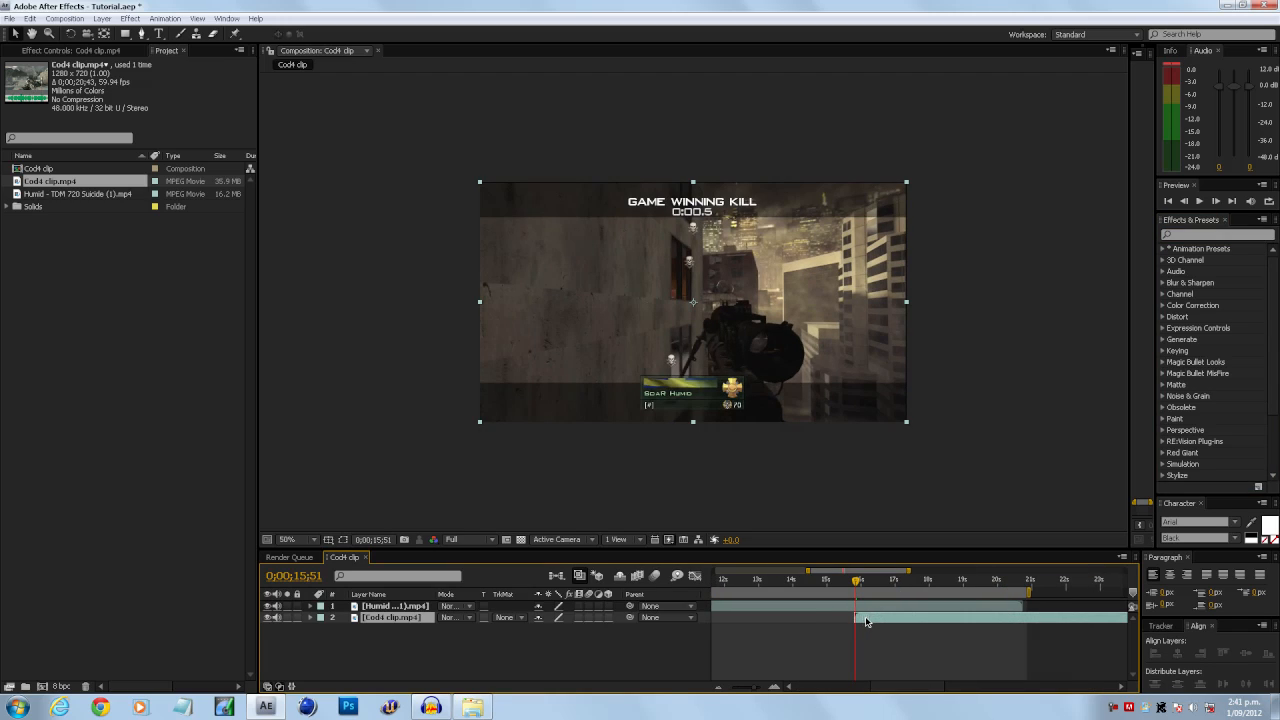
Step: Find the CC Light Wipe effect and apply it to the Humid clip layer
key(minus)
key(minus)
key(minus)
click(1191, 235)
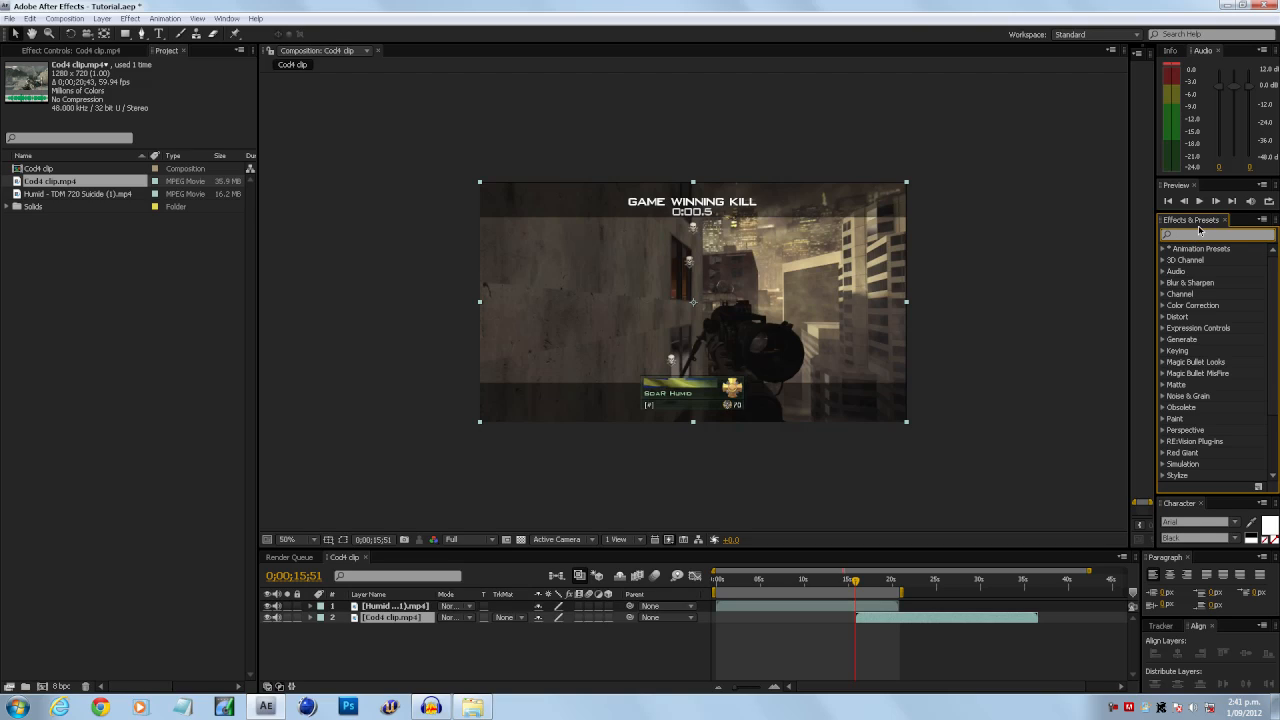
text(cc light)
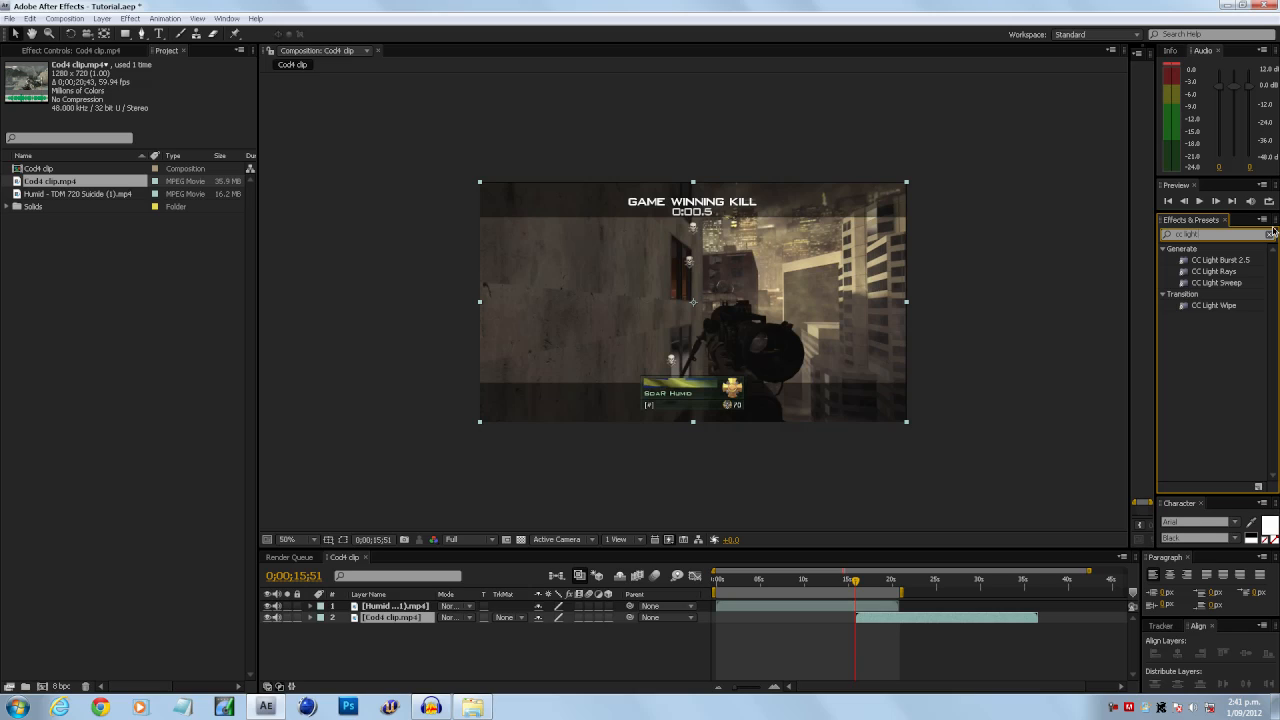
drag(1208, 307, 856, 608)
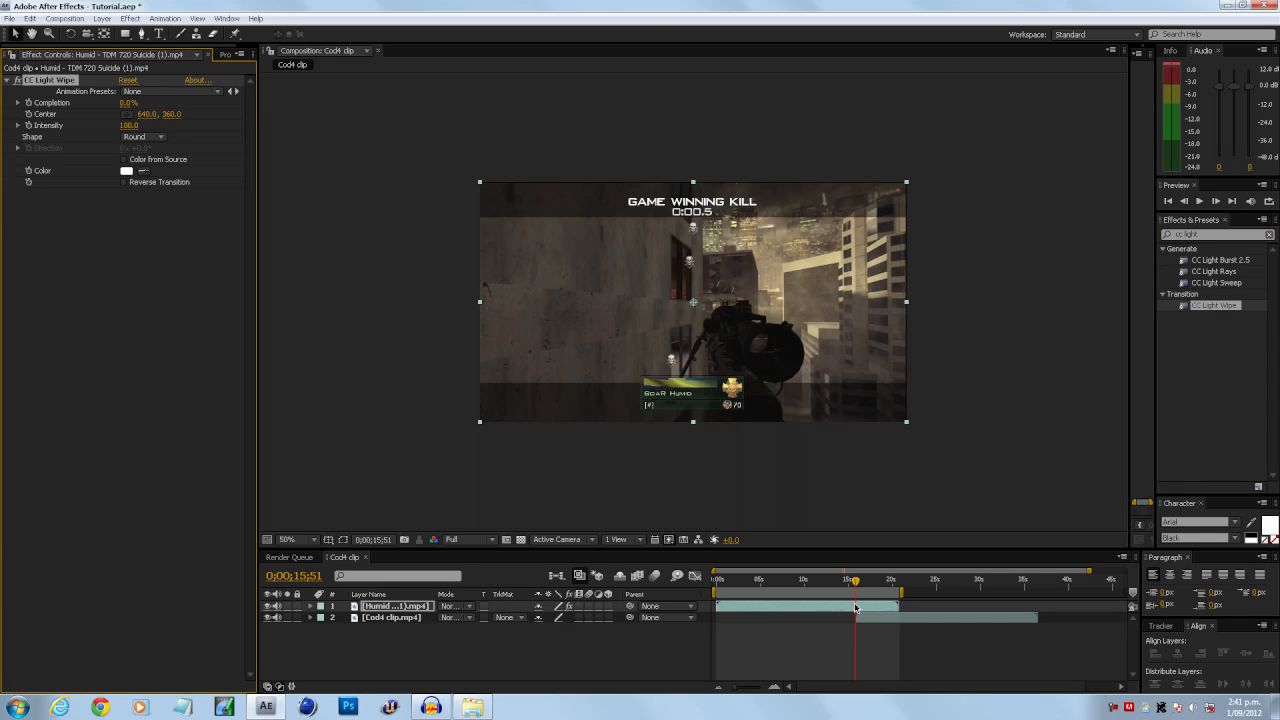
Step: Configure CC Light Wipe with Reverse Transition on, the Doors shape, intensity 15 and direction -45°
click(124, 183)
click(146, 137)
click(152, 123)
click(131, 126)
text(15)
key(Return)
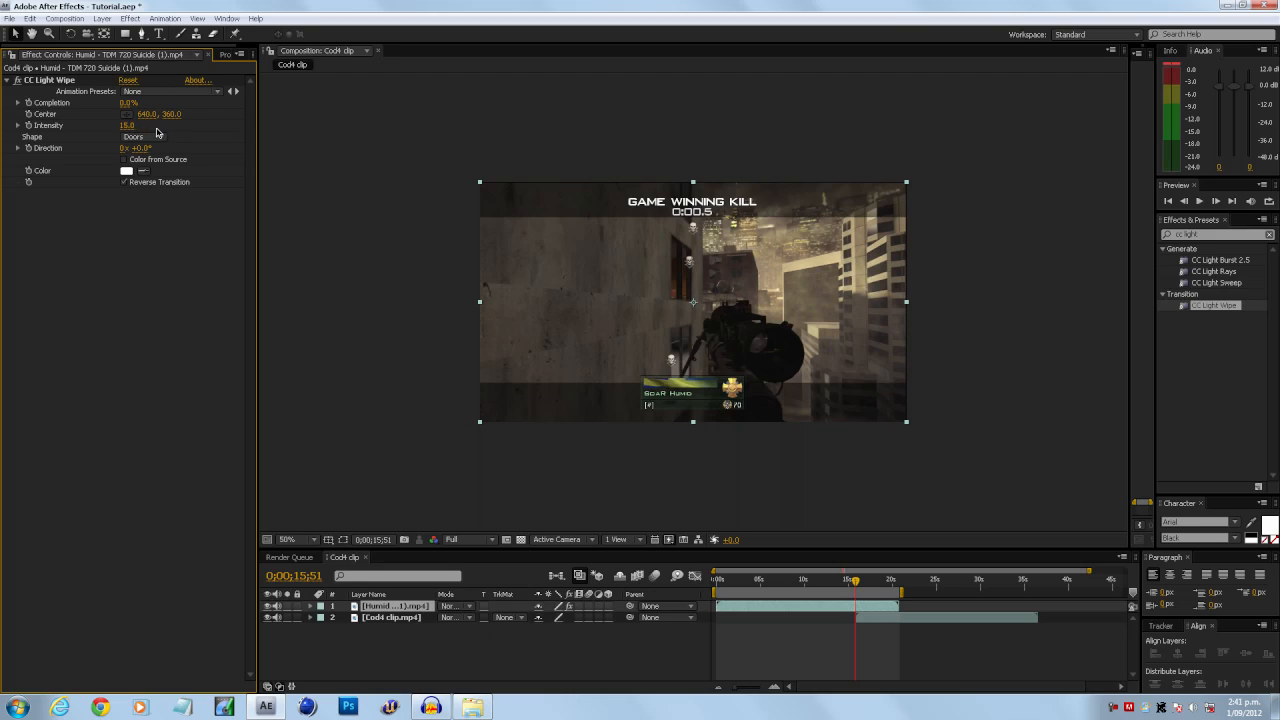
click(141, 148)
text(-45)
Step: Apply Find Edges to the Cod4 clip layer, inverted and with Blend With Original at 100%
click(1184, 240)
drag(1184, 240, 1005, 252)
key(BackSpace)
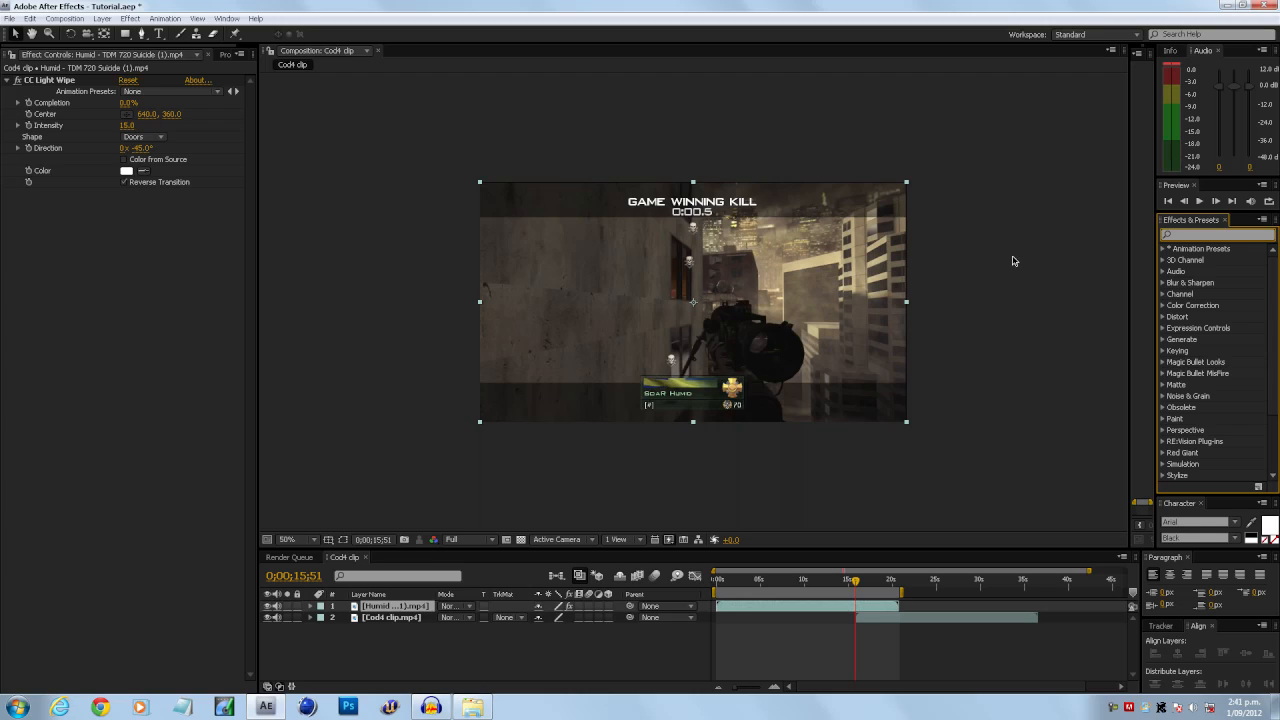
text(find)
click(1199, 261)
drag(1199, 261, 879, 618)
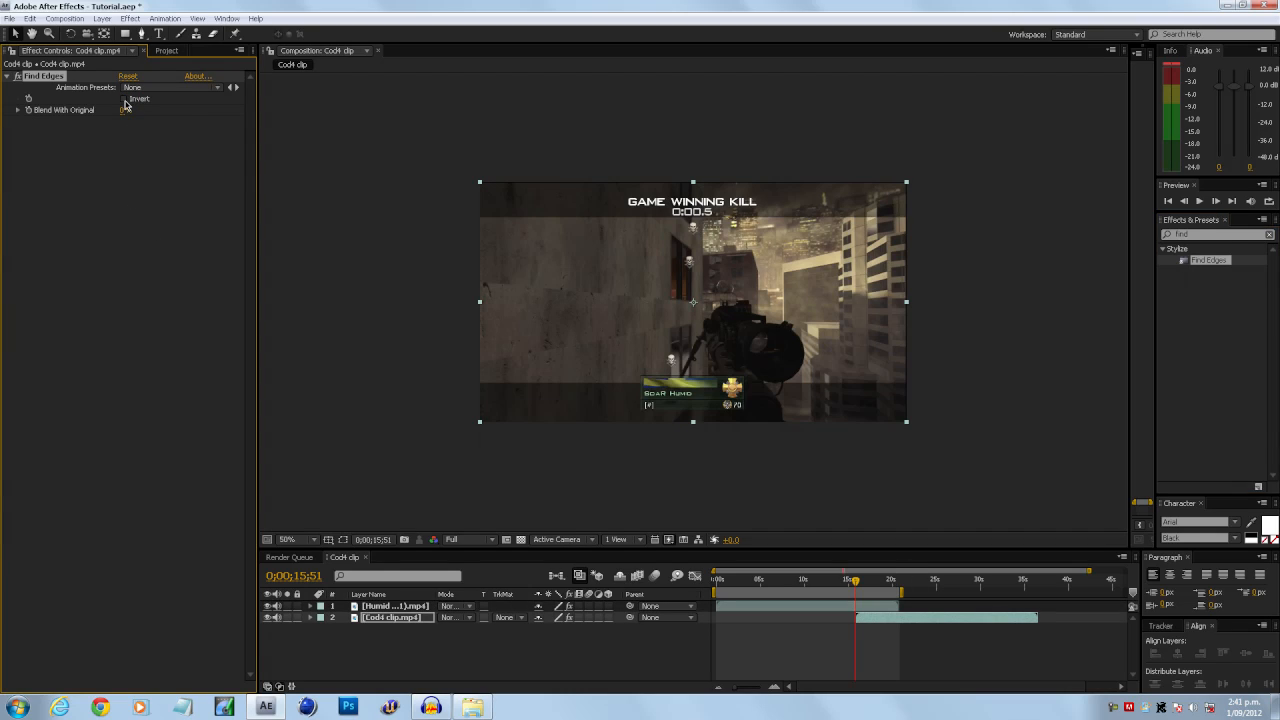
drag(121, 117, 421, 121)
Step: Apply 4-Color Gradient to the Cod4 clip layer with Overlay blending mode and 0% opacity
click(1215, 238)
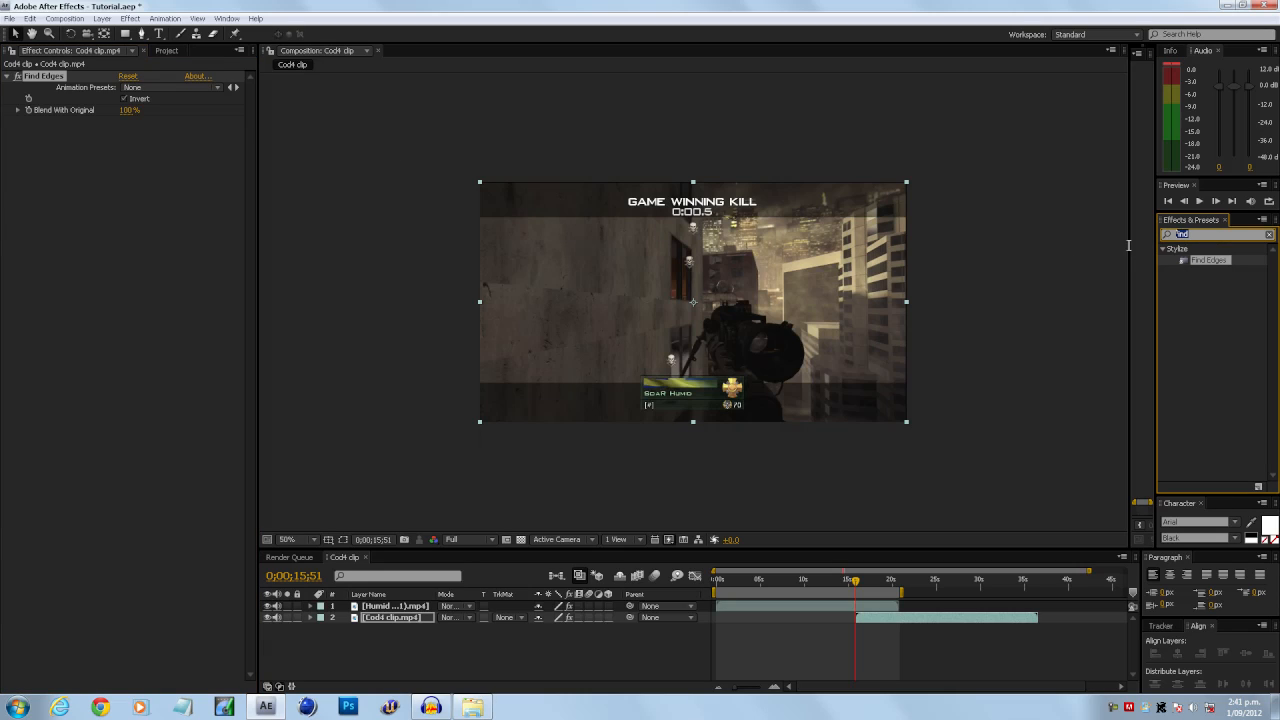
text(4)
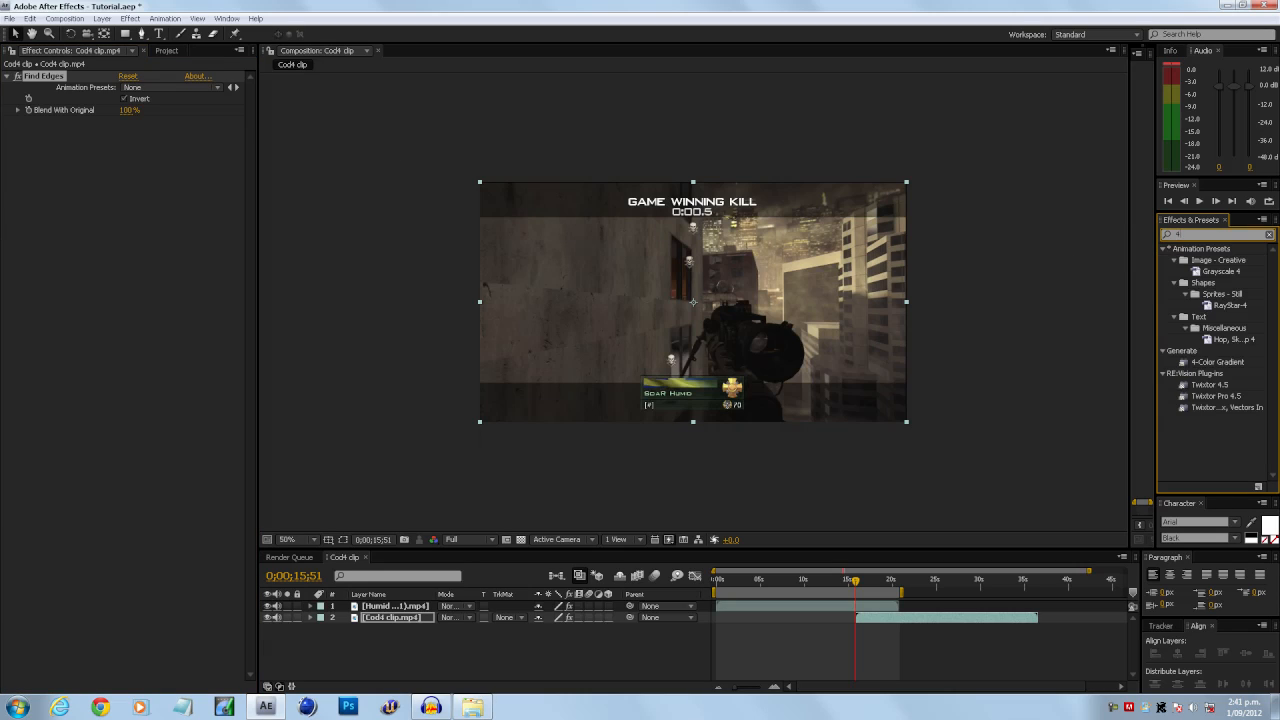
drag(1218, 368, 926, 626)
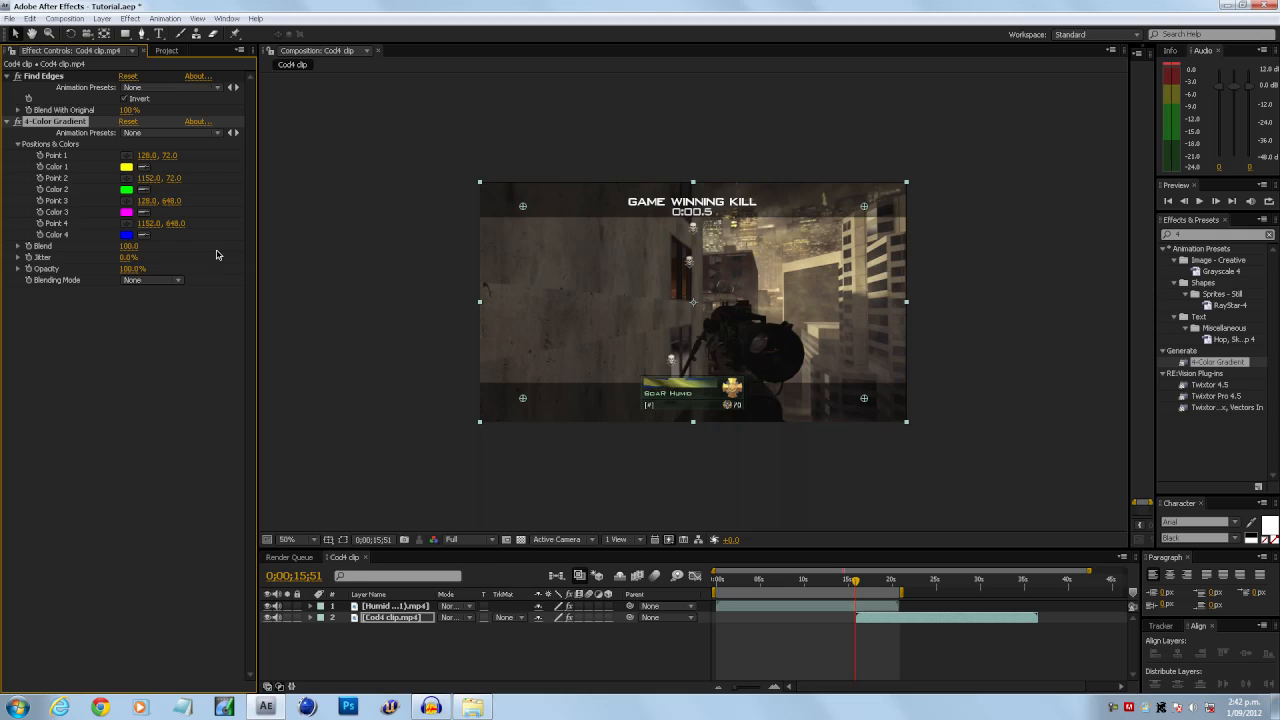
click(152, 281)
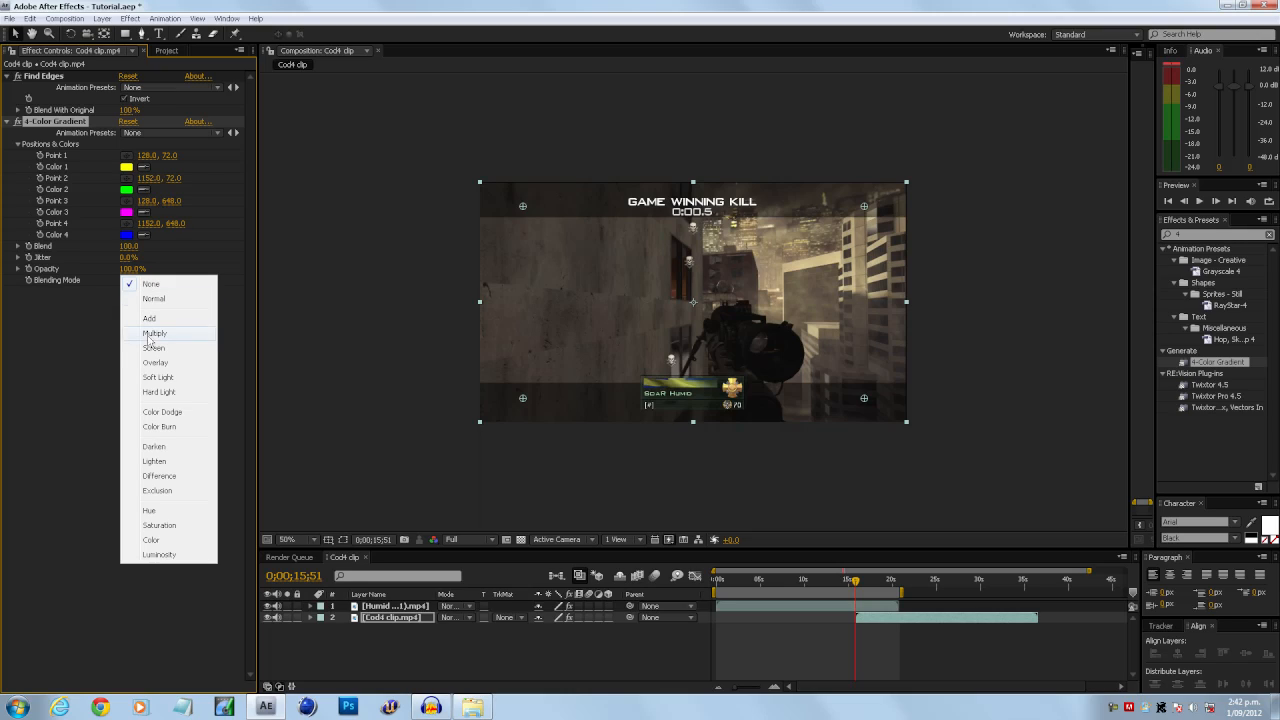
click(154, 363)
drag(126, 272, 49, 271)
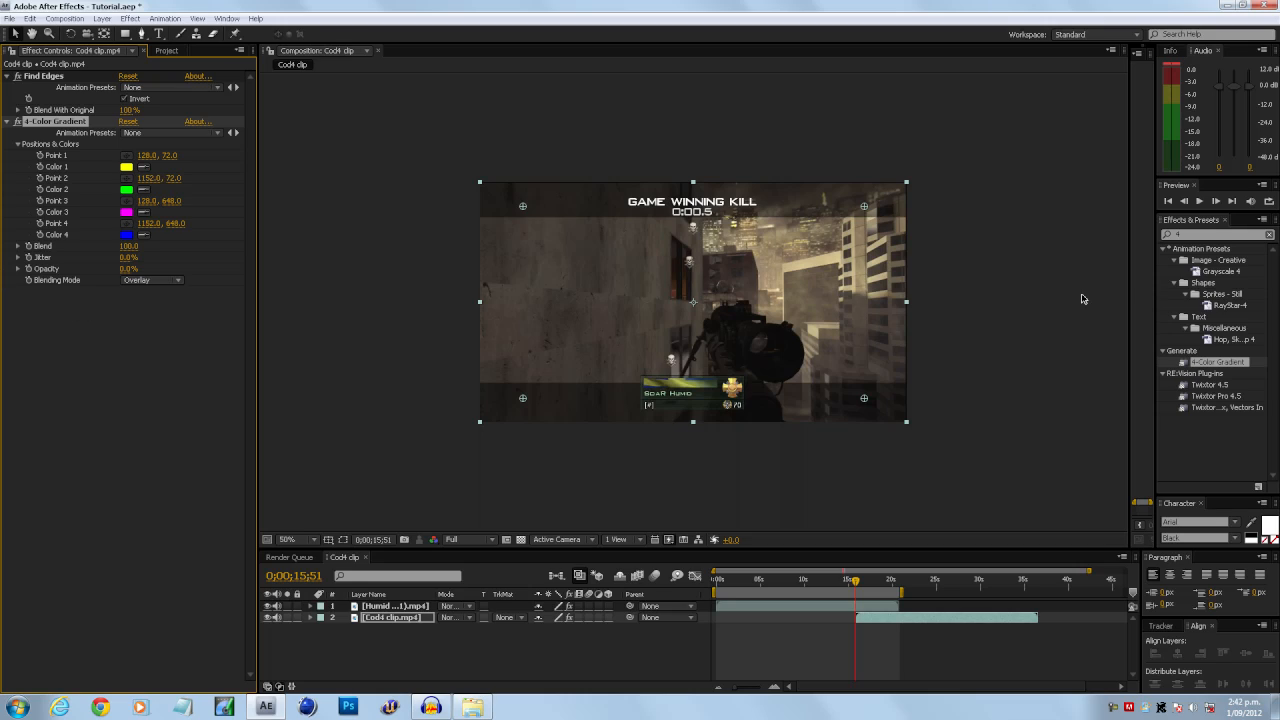
Step: Clear the effects search and create a new adjustment layer above both clips
click(1193, 235)
key(BackSpace)
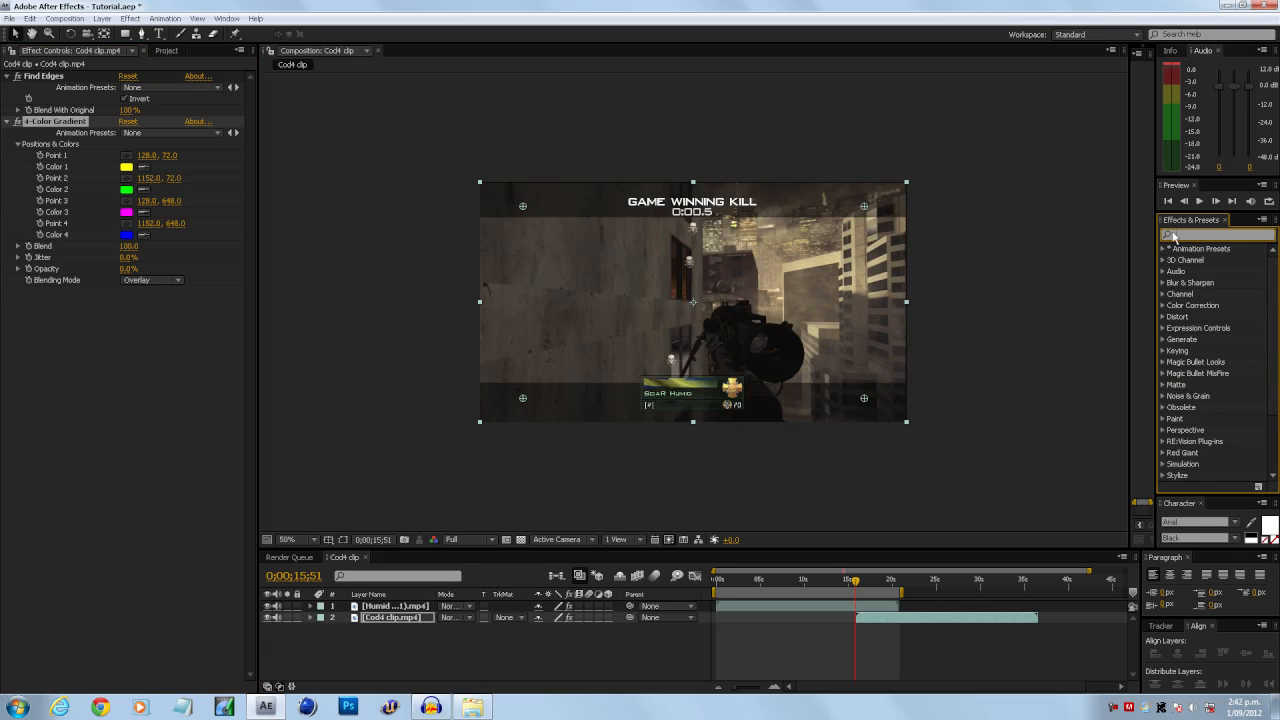
right_click(350, 640)
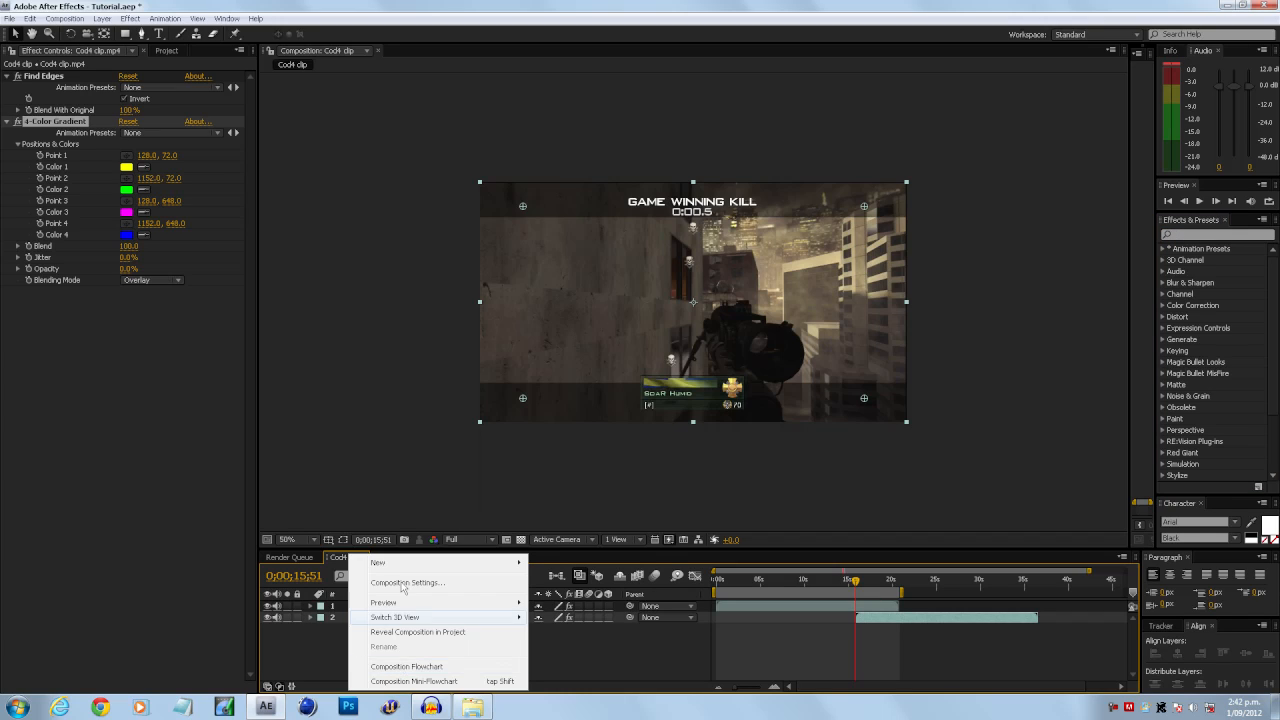
mouse_move(403, 566)
click(607, 671)
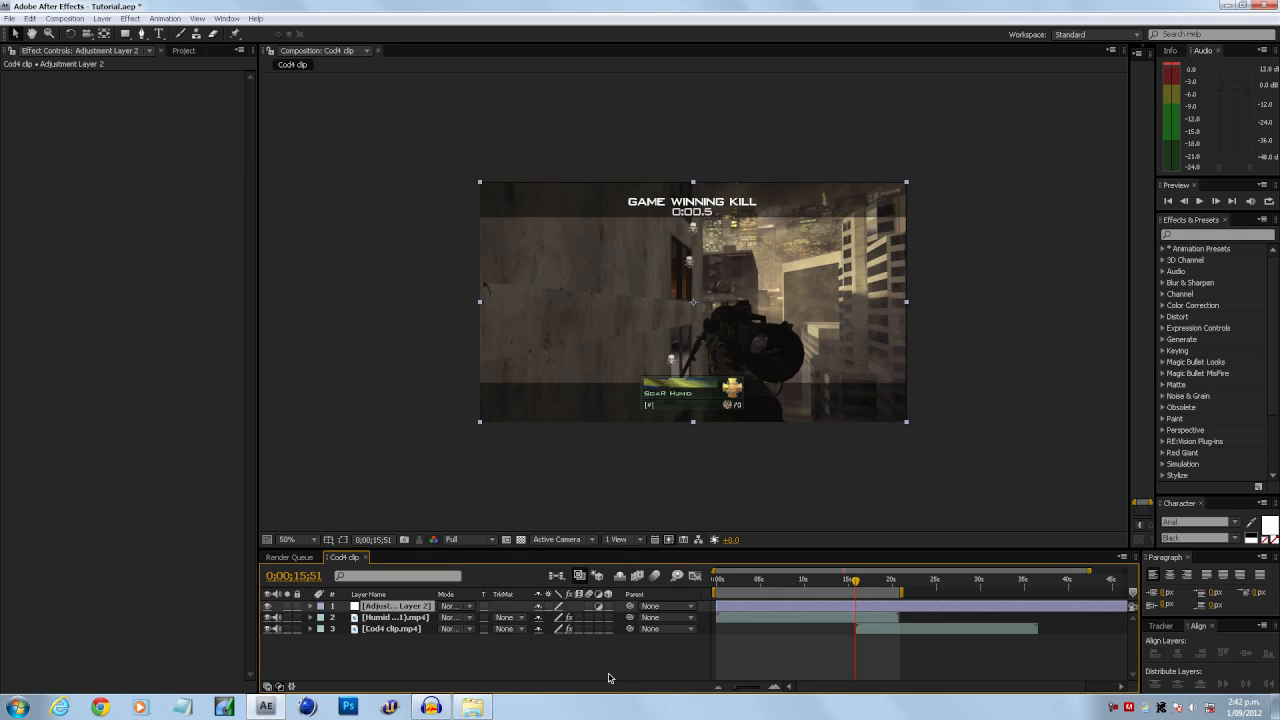
Step: Find the Gaussian Blur effect and apply it to the adjustment layer
click(1205, 235)
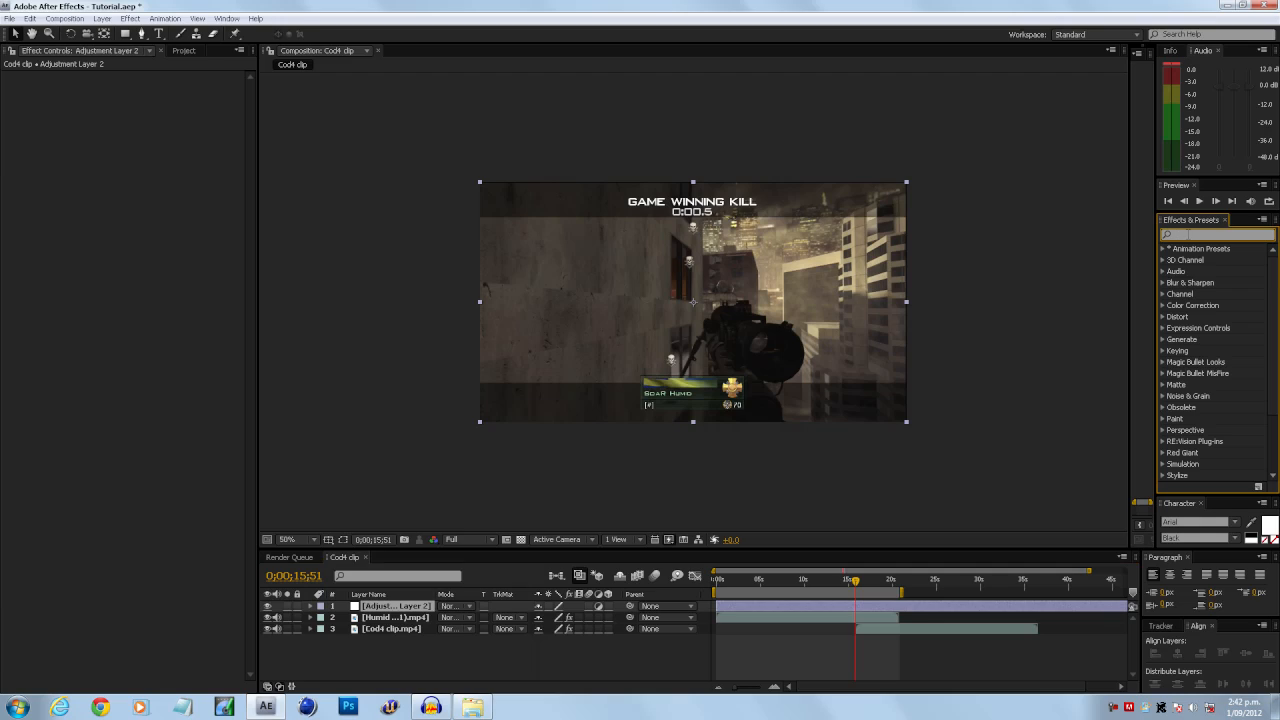
text(gua)
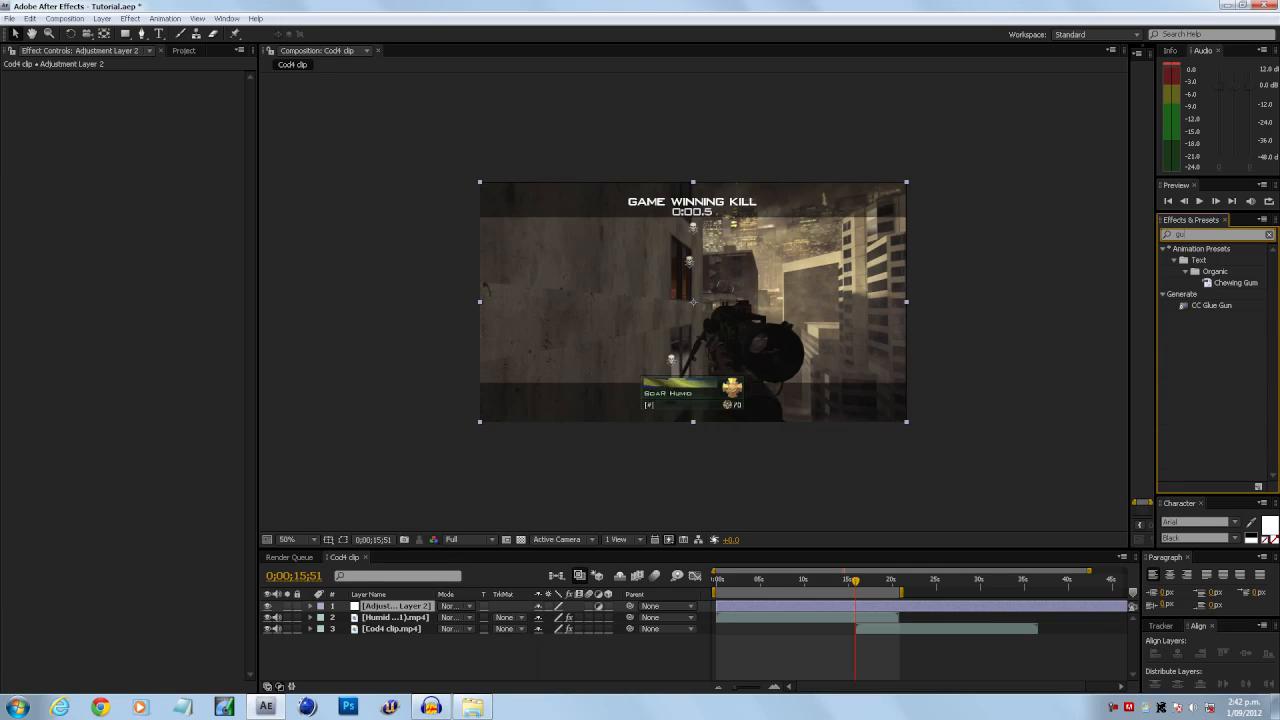
key(BackSpace)
key(BackSpace)
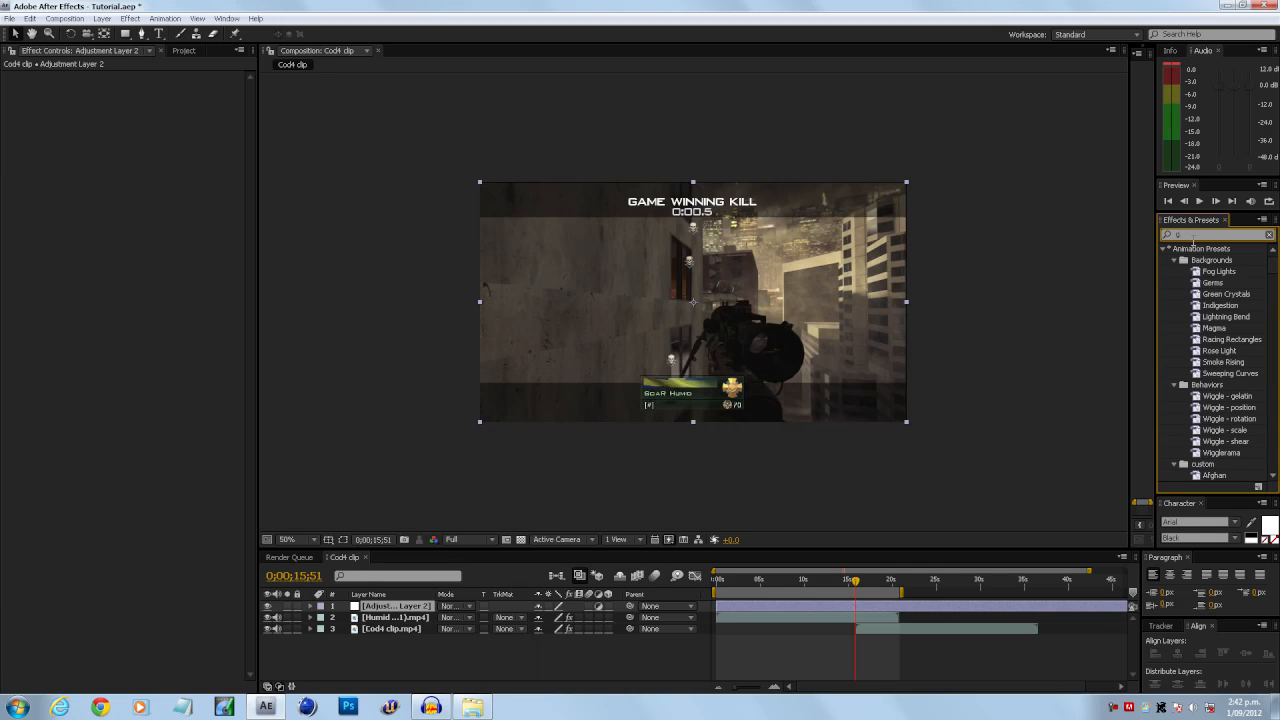
text(au)
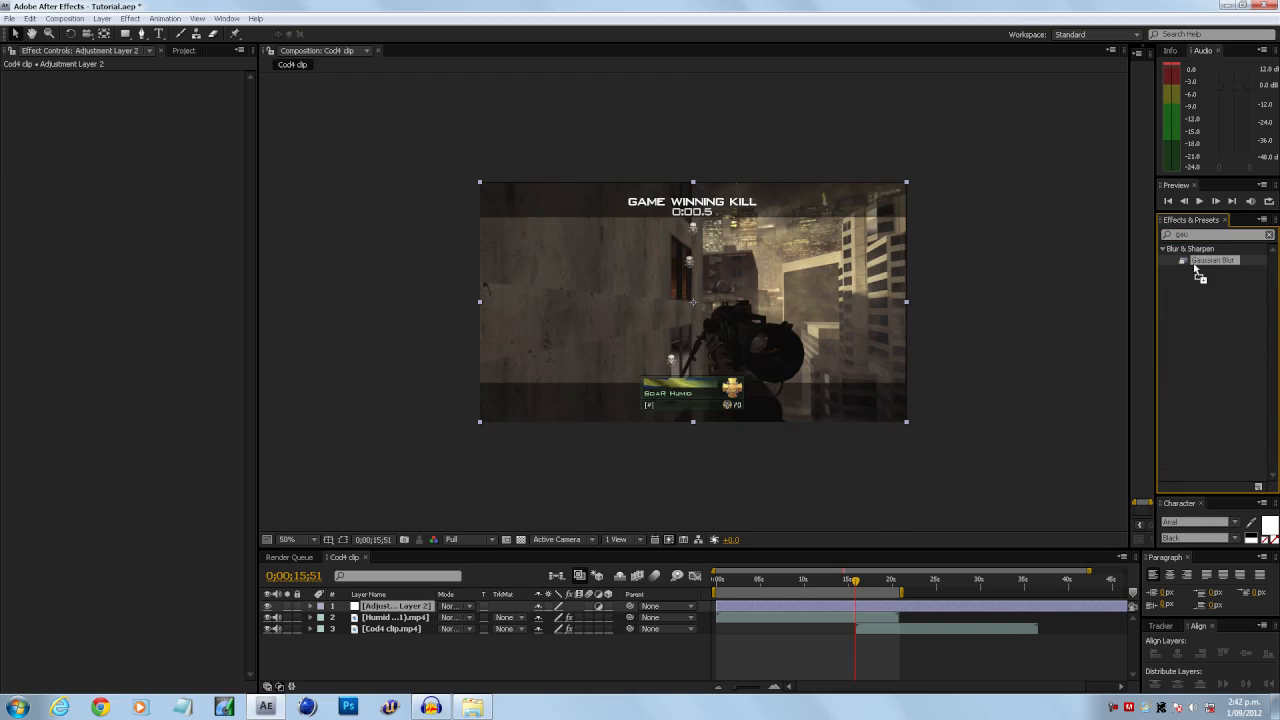
drag(863, 613, 862, 606)
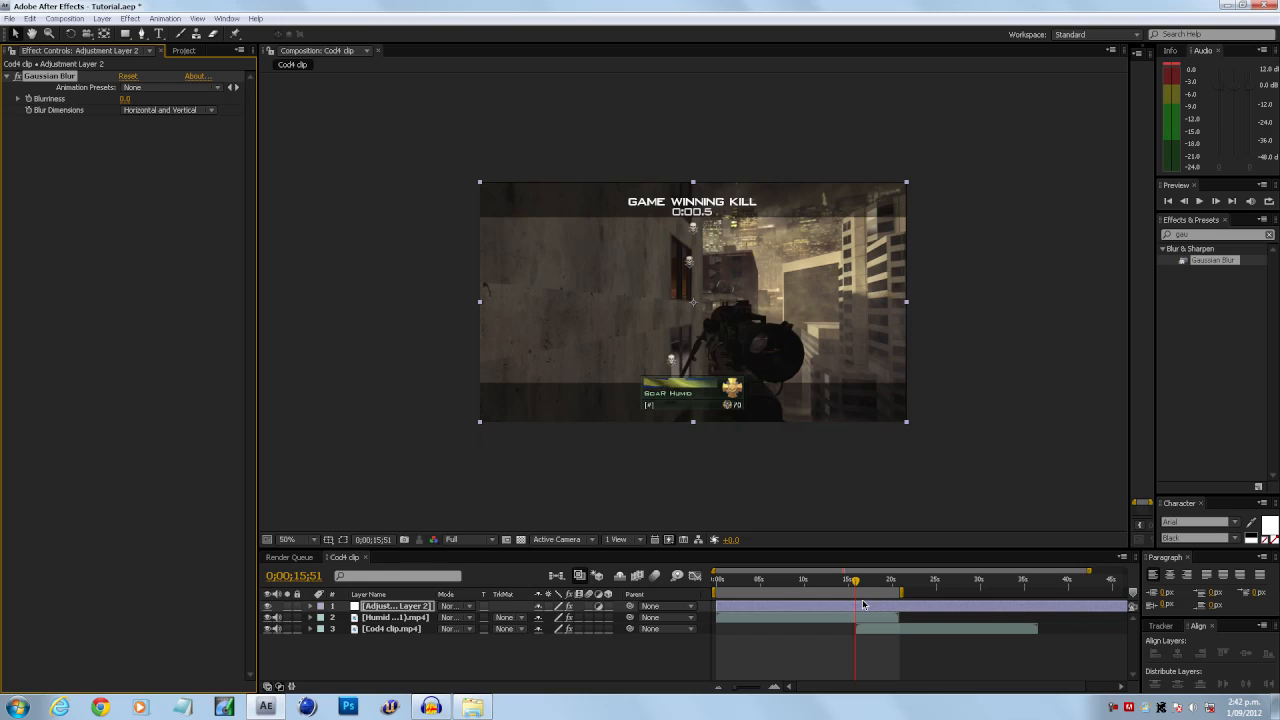
Step: Find the Slider Control effect and apply it to the Cod4 clip layer
drag(1194, 235, 1023, 222)
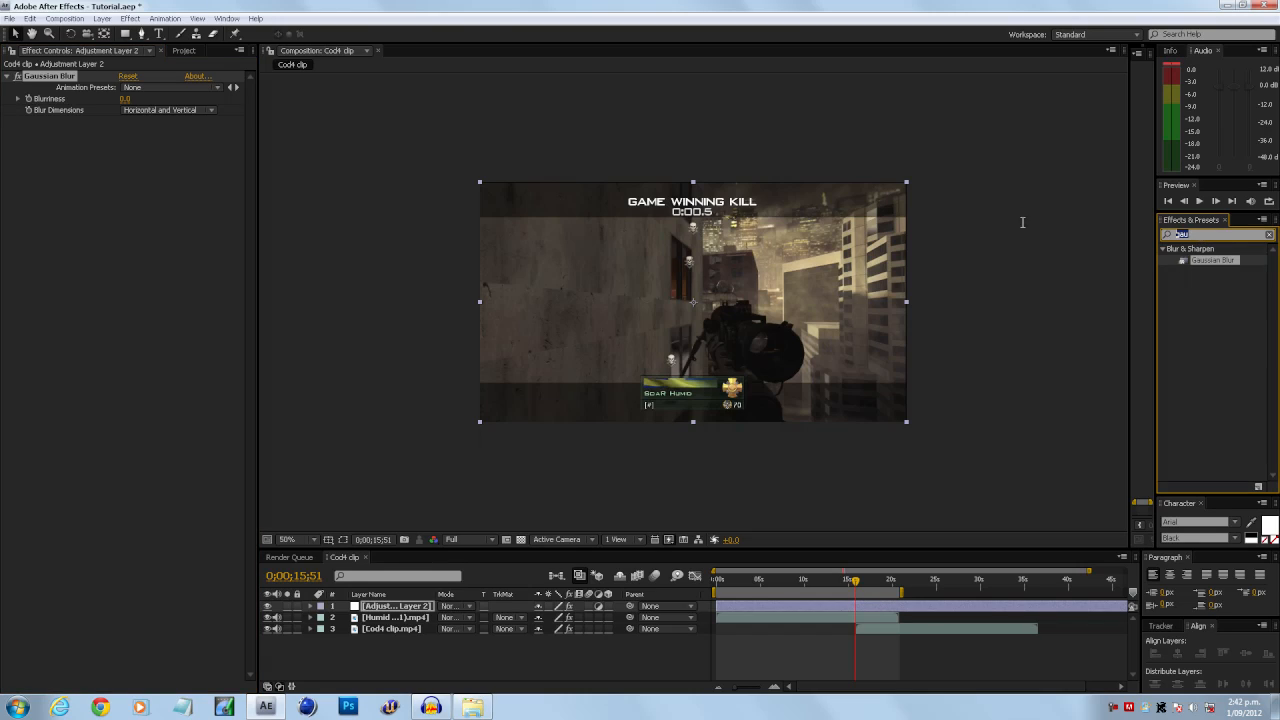
text(slider)
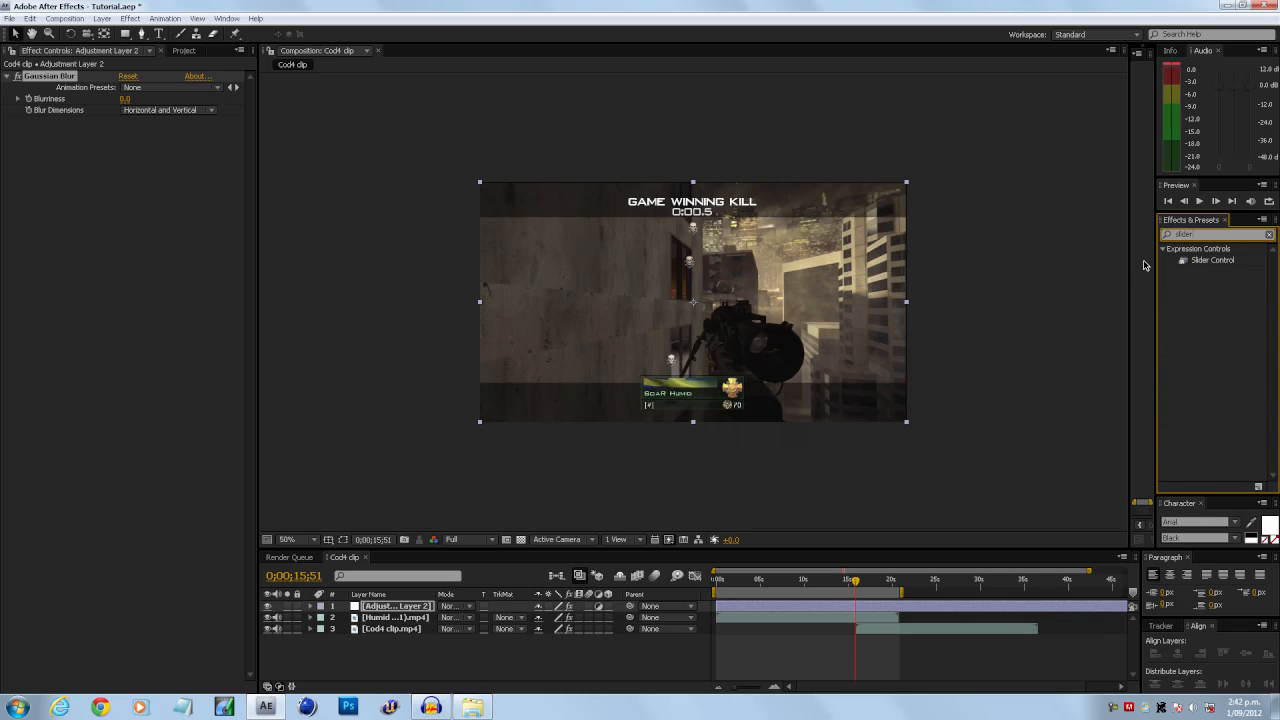
drag(1208, 260, 898, 628)
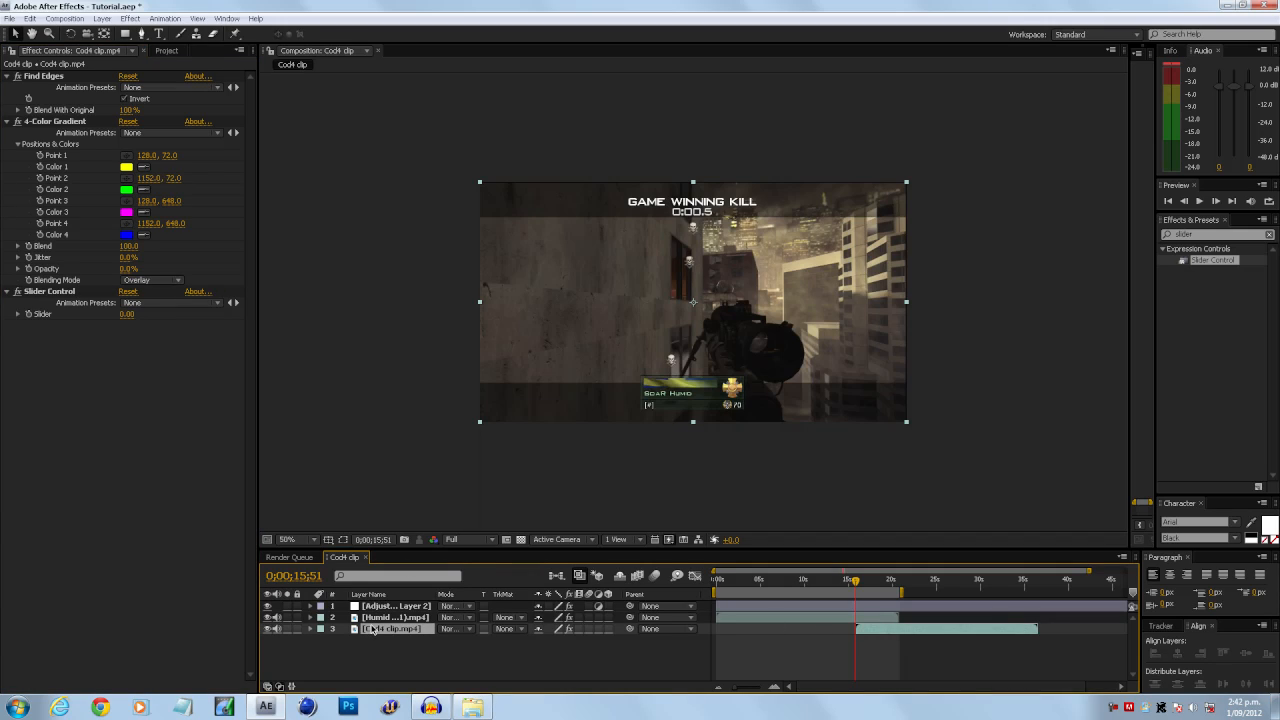
Step: Give the Cod4 clip layer's Position a wiggle expression with frequency 20 and its amount linked to the Slider Control's Slider
key(p)
alt+click(344, 641)
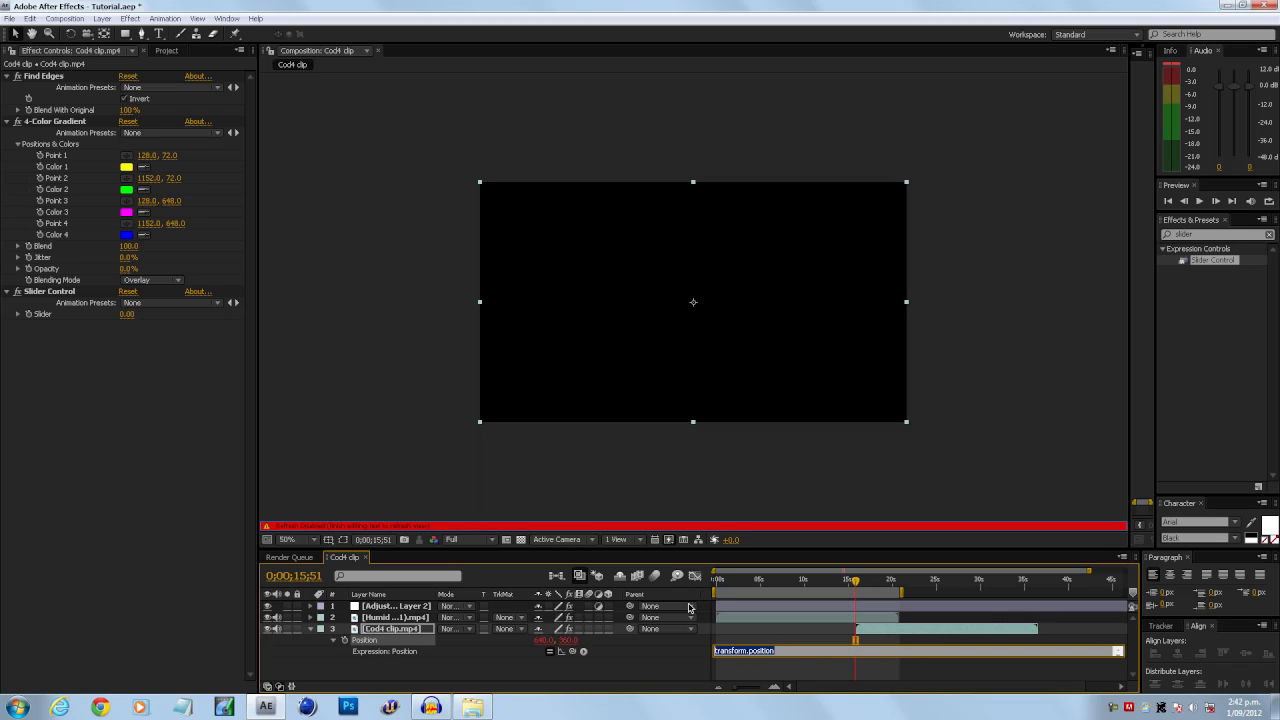
text(wiggle(20,)
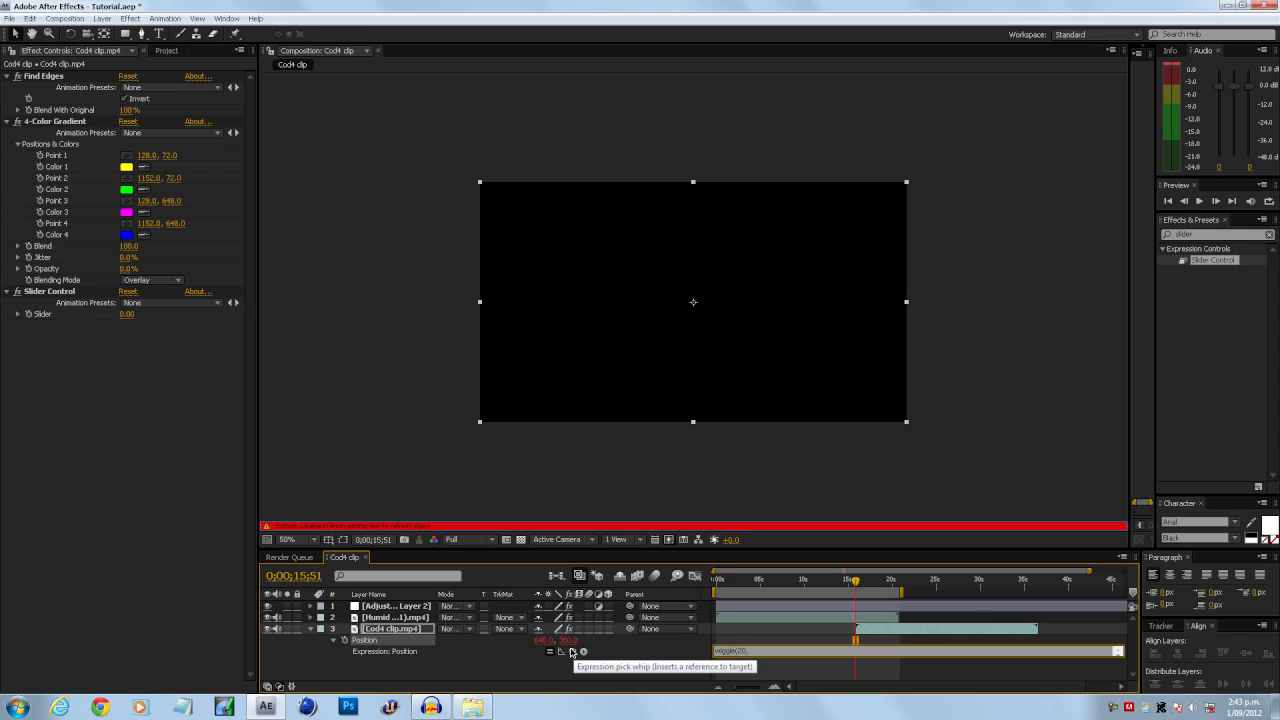
drag(577, 655, 44, 317)
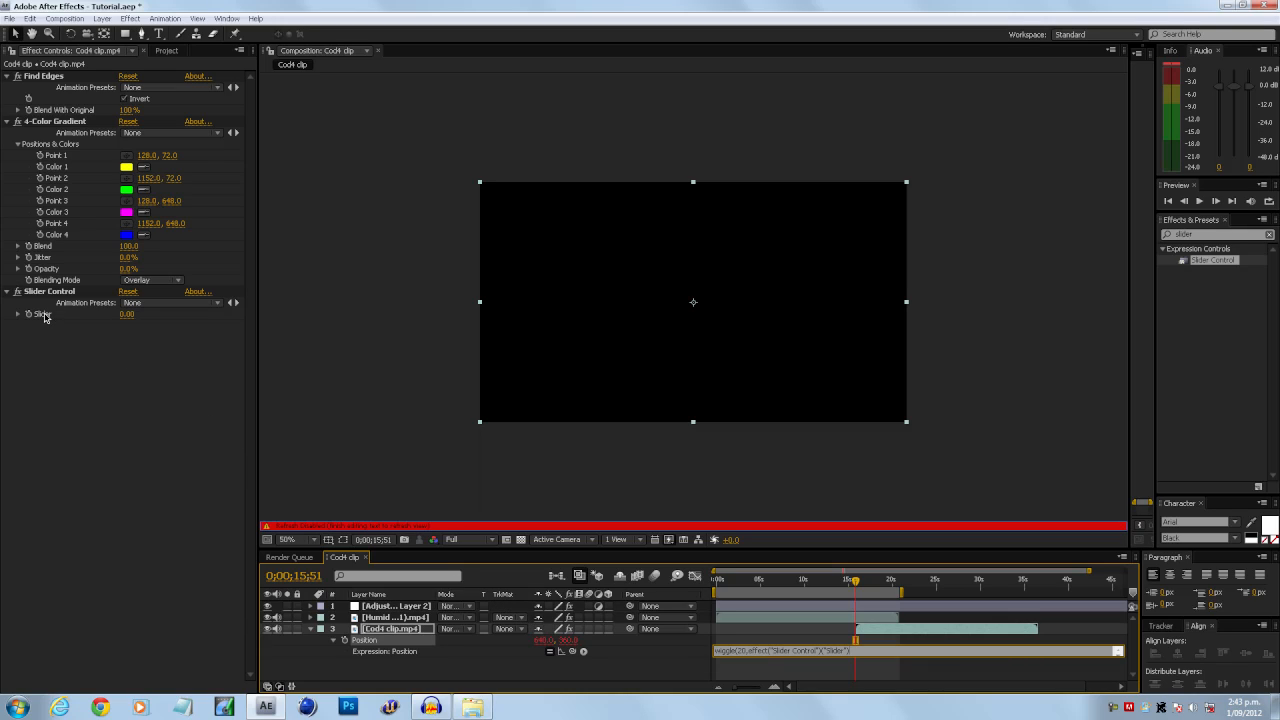
click(748, 642)
click(310, 630)
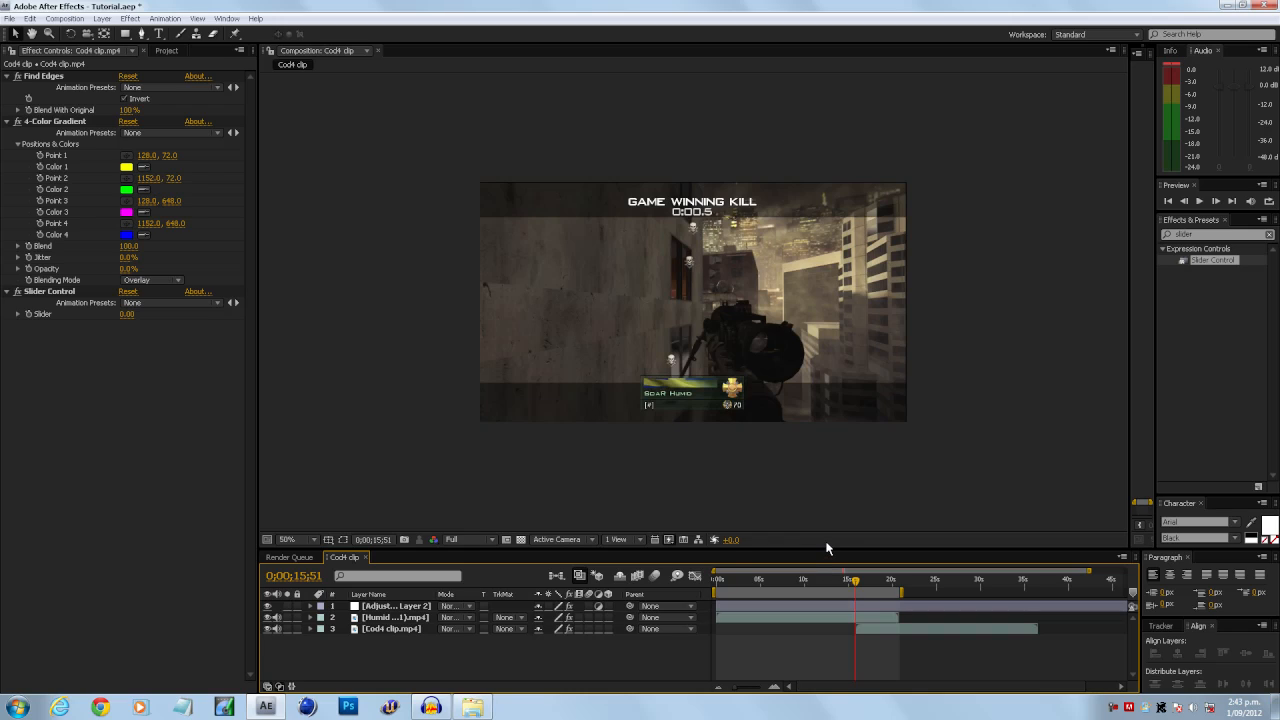
Step: Lower the composition preview resolution to Quarter
click(477, 541)
click(468, 621)
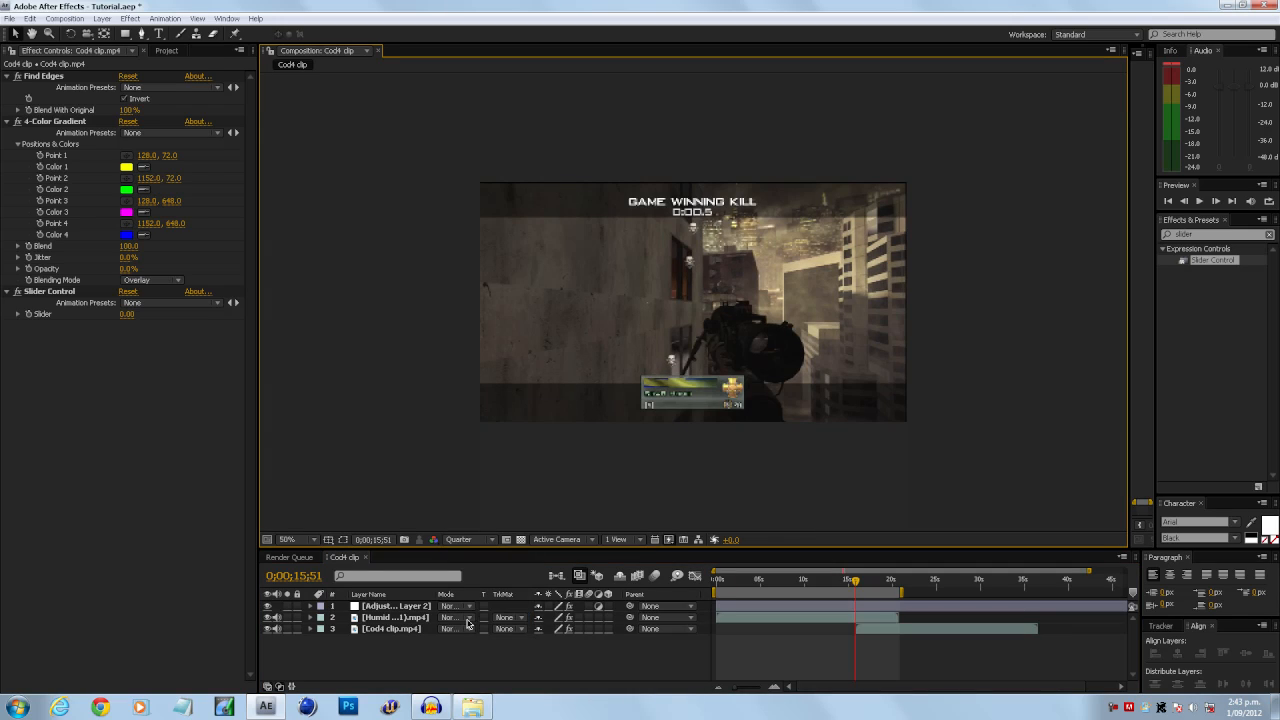
scroll(878, 648, up, 3)
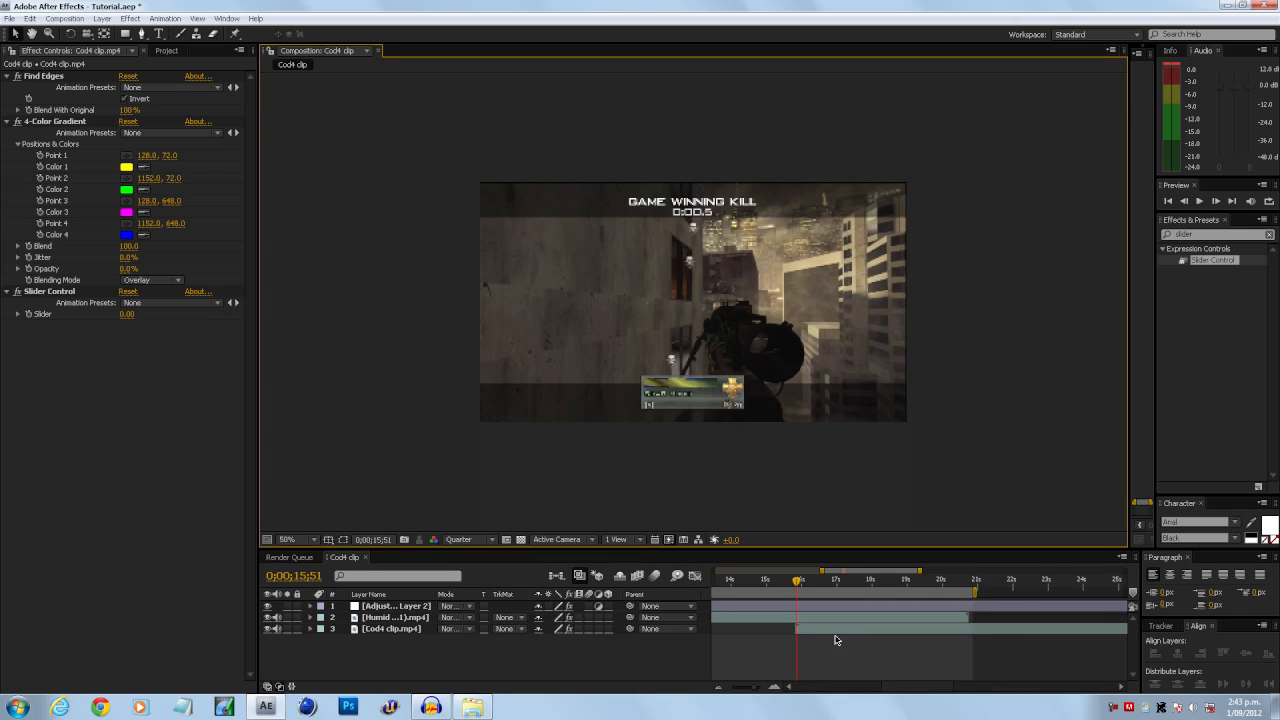
Step: Keyframe CC Light Wipe Completion on the Humid clip from 0% at 0;00;15;51 to 100% at 0;00;16;35
click(799, 618)
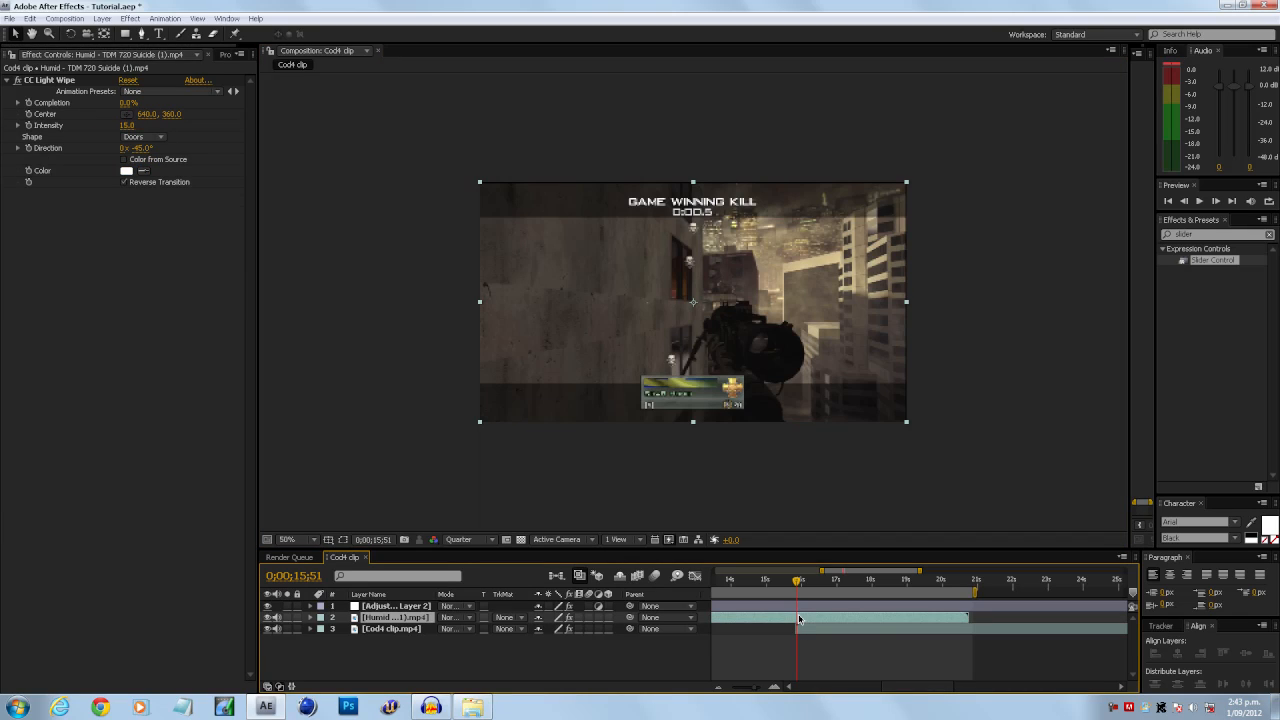
click(28, 103)
drag(799, 585, 833, 586)
drag(837, 589, 825, 590)
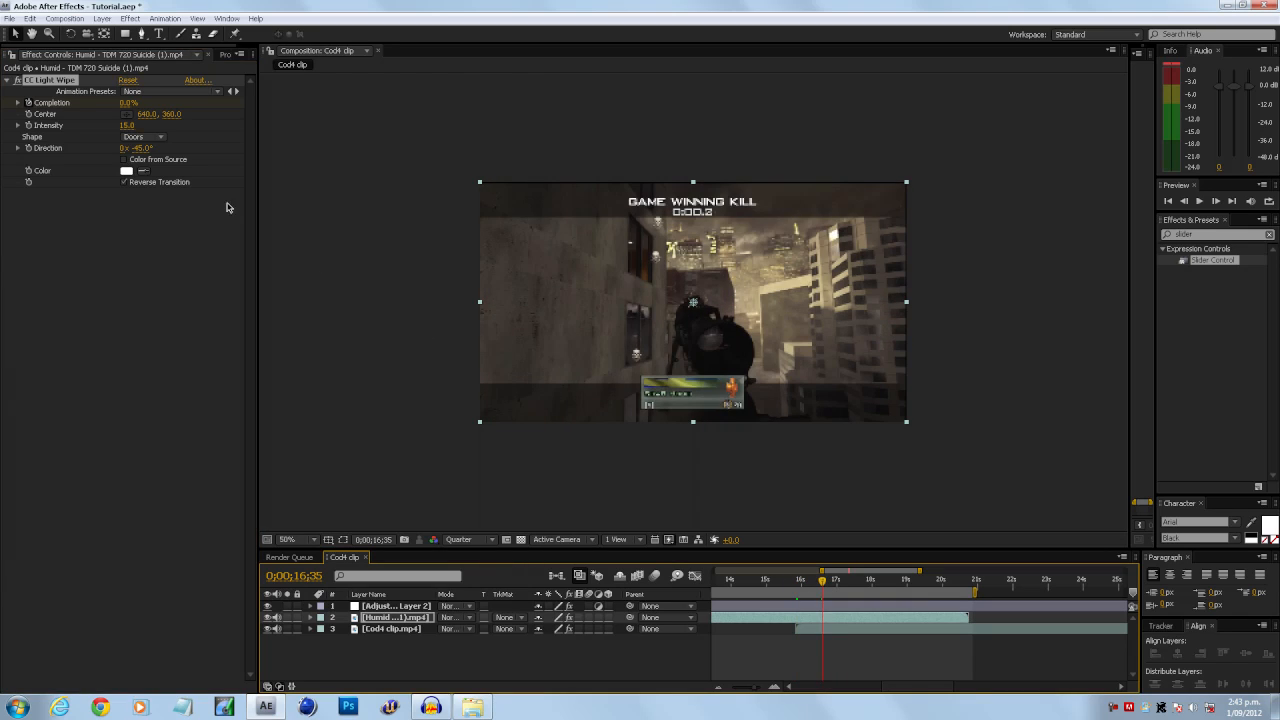
drag(128, 103, 197, 104)
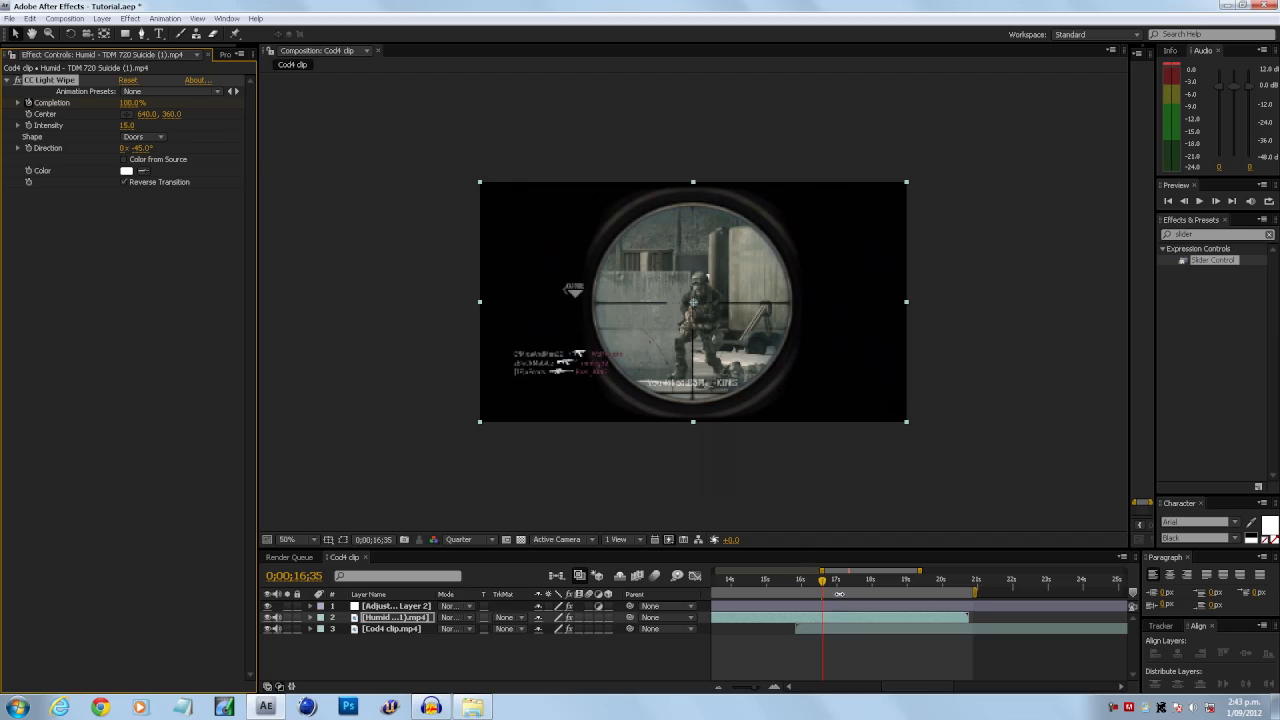
Step: Find Twixtor 4.5, apply it to the Cod4 clip layer and move it above the layer's other effects
drag(1204, 235, 1009, 248)
key(BackSpace)
text(twi)
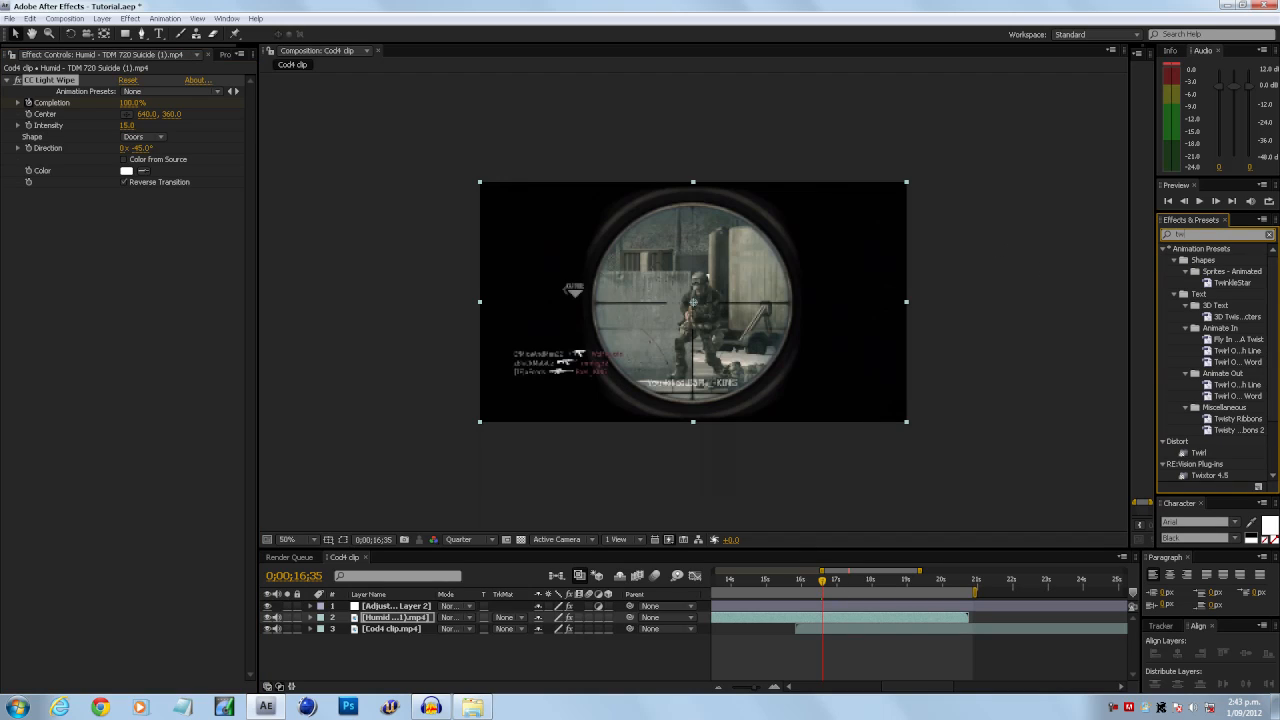
text(xt)
drag(1210, 260, 877, 636)
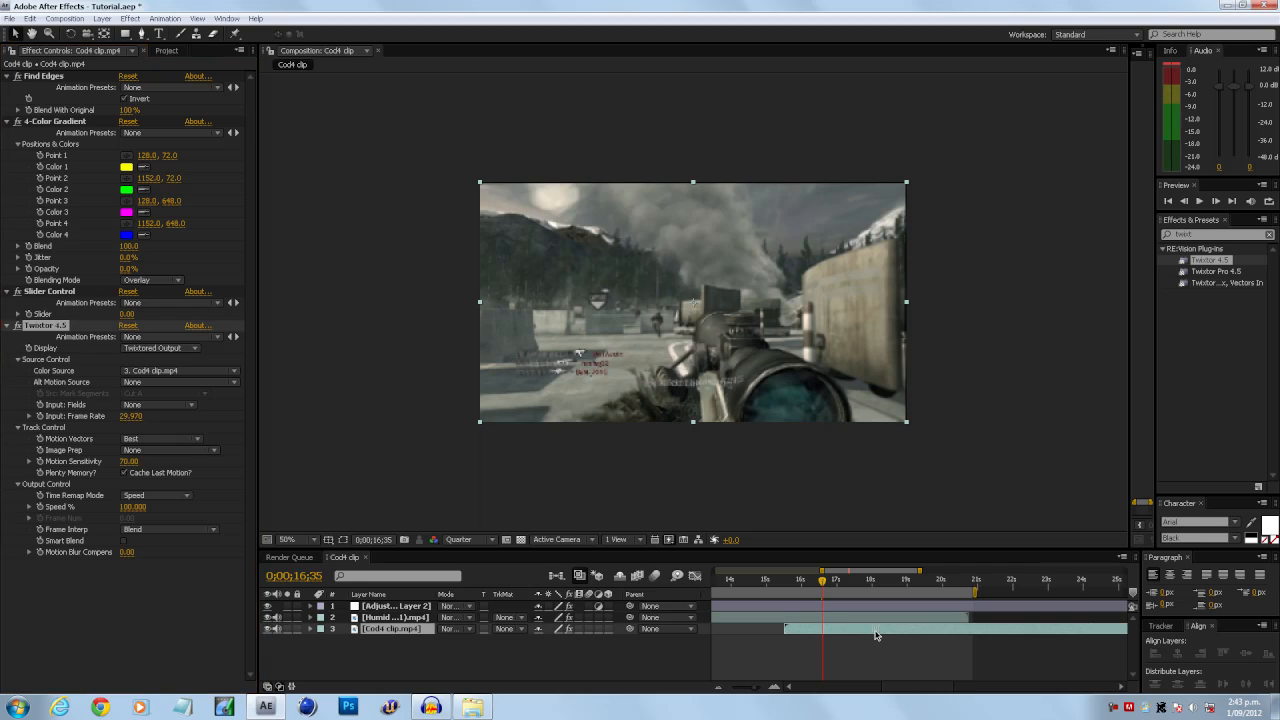
drag(40, 328, 55, 84)
Step: Set Twixtor's input frame rate to 59.94 and keyframe Speed % at 100, followed by 2 at 0;00;16;36
click(131, 167)
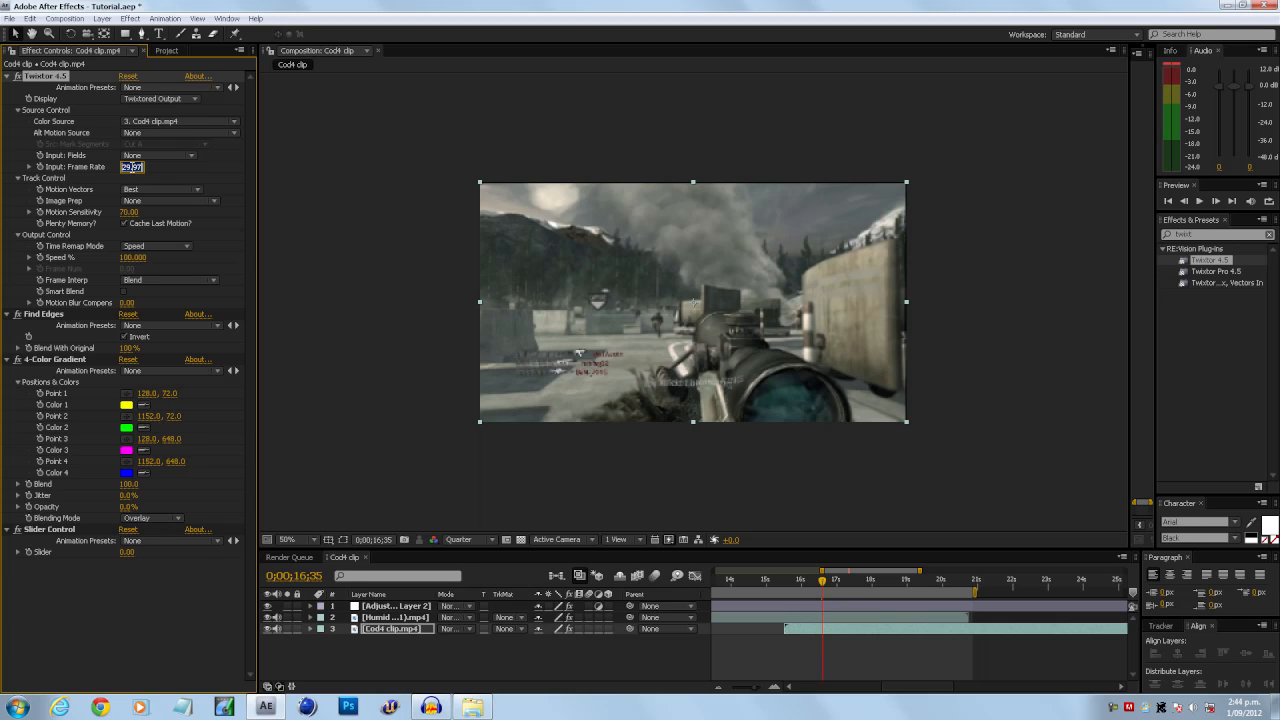
text(59.94)
key(Return)
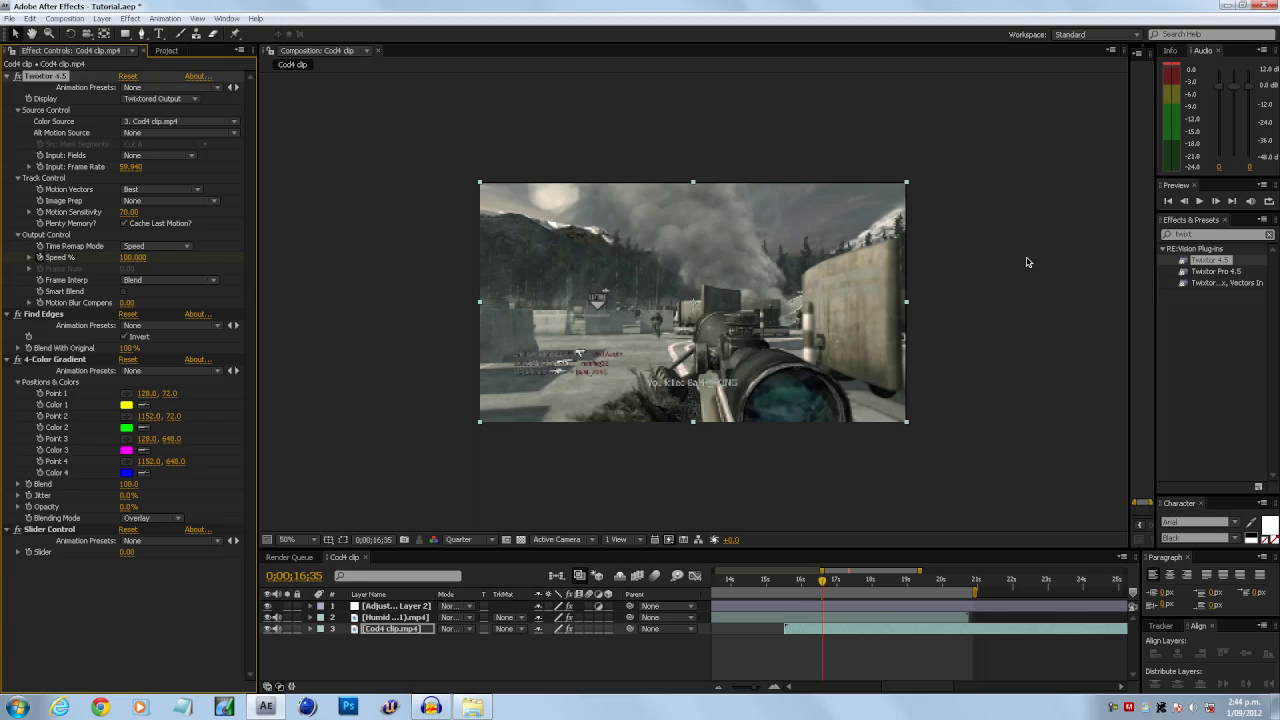
click(1202, 199)
click(131, 257)
text(2)
key(Return)
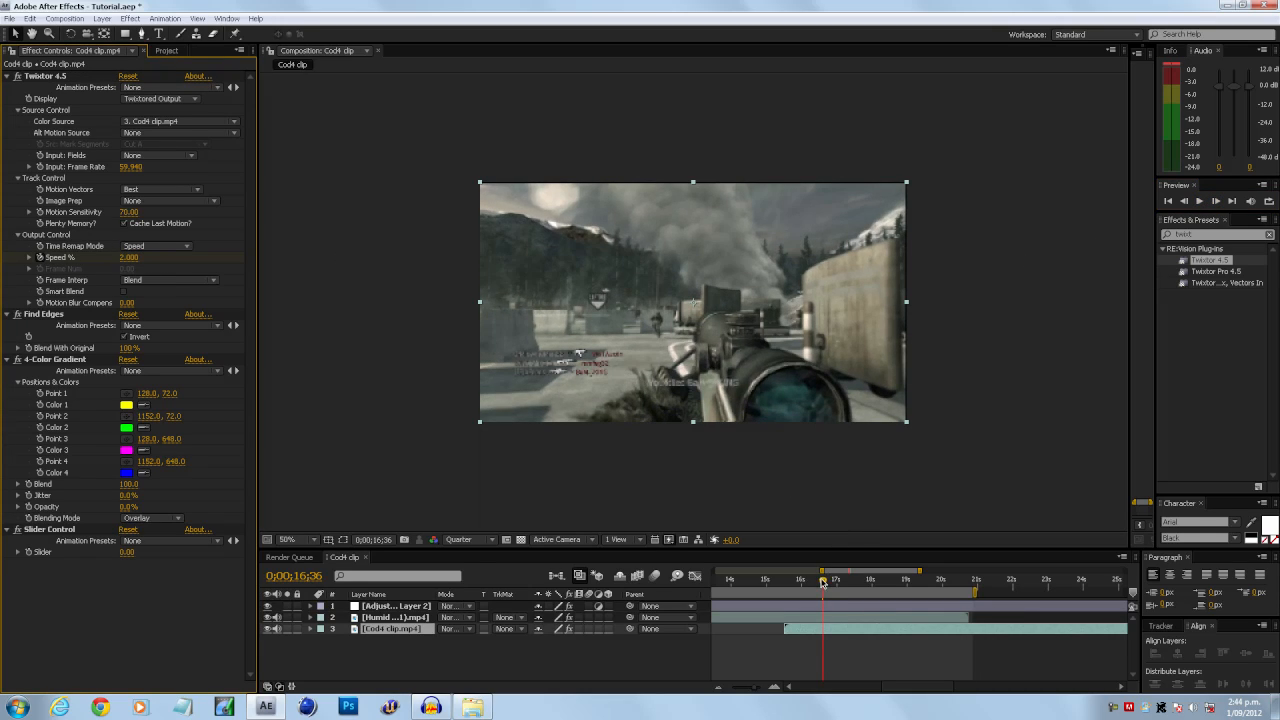
Step: Scrub through the transition and slide the Cod4 clip layer about 0.8 seconds earlier in the timeline
drag(822, 582, 812, 584)
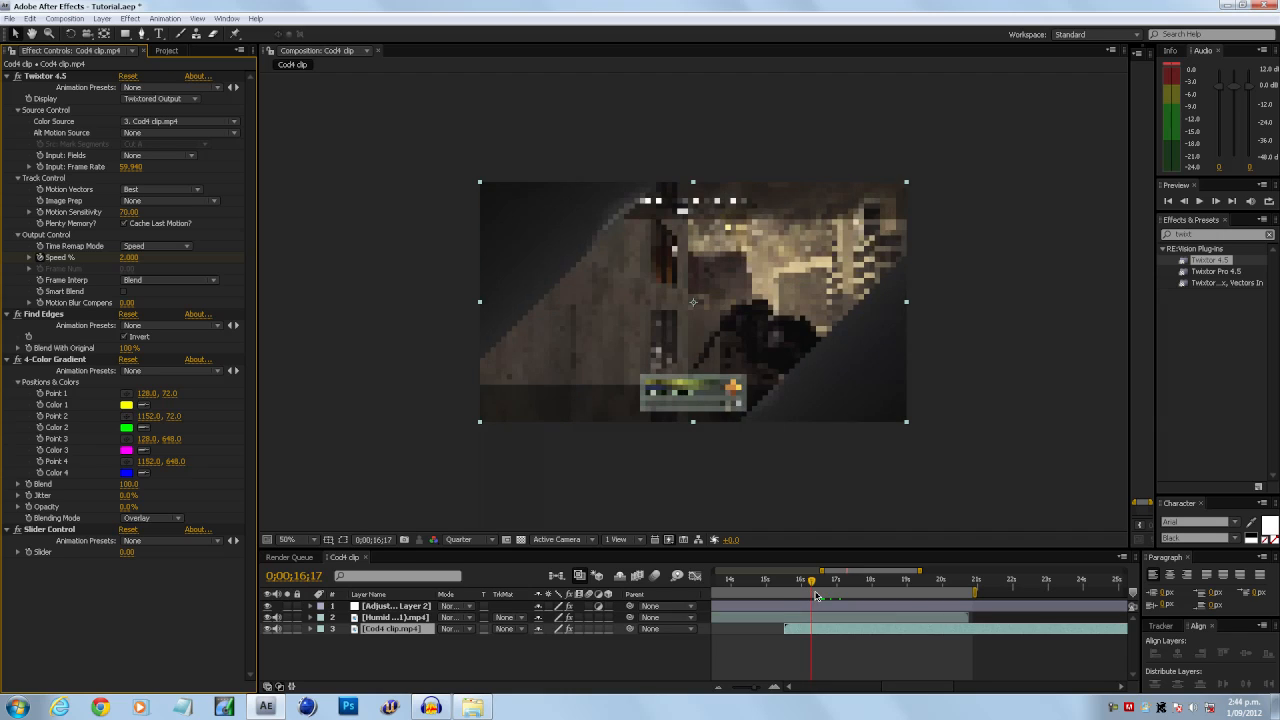
key(ctrl+z)
click(822, 586)
drag(822, 586, 786, 583)
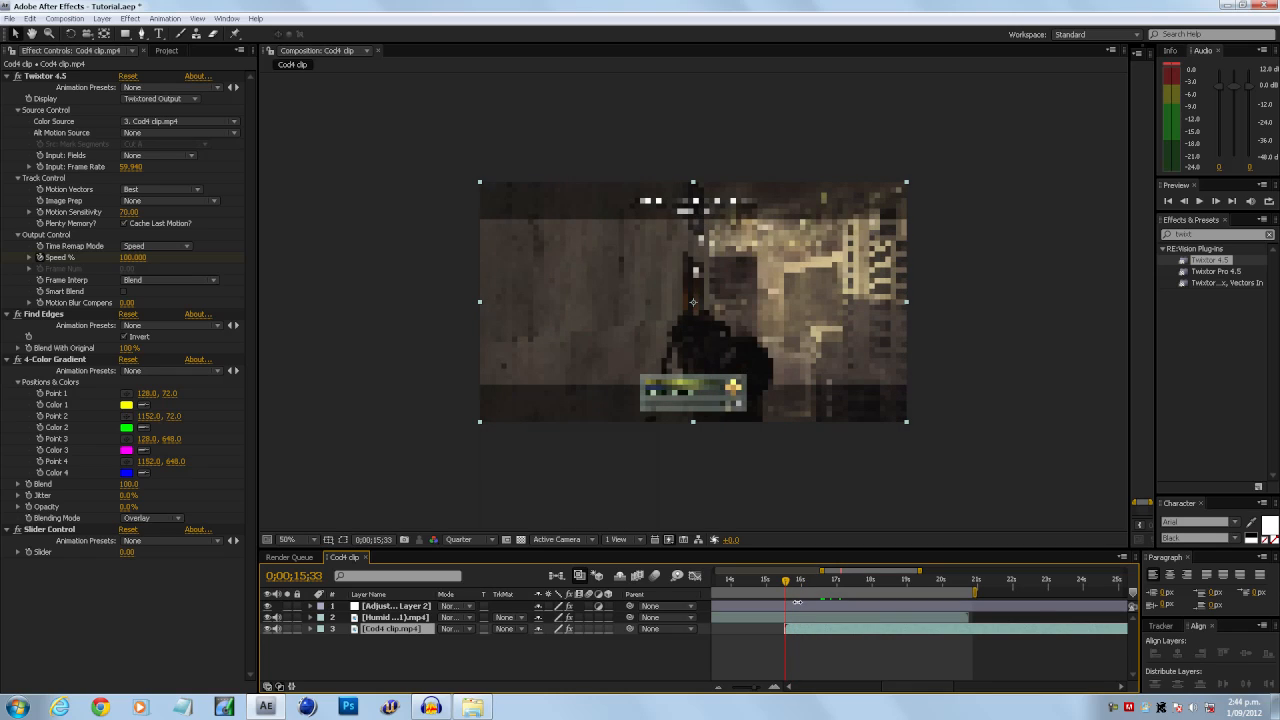
mouse_move(789, 586)
mouse_down()
mouse_move(823, 587)
mouse_move(795, 581)
mouse_up()
Step: At the first Light Wipe keyframe, 0;00;15;51, start Cod4 clip keyframes for gradient Opacity at 0% and Find Edges Blend With Original at 100%
click(783, 620)
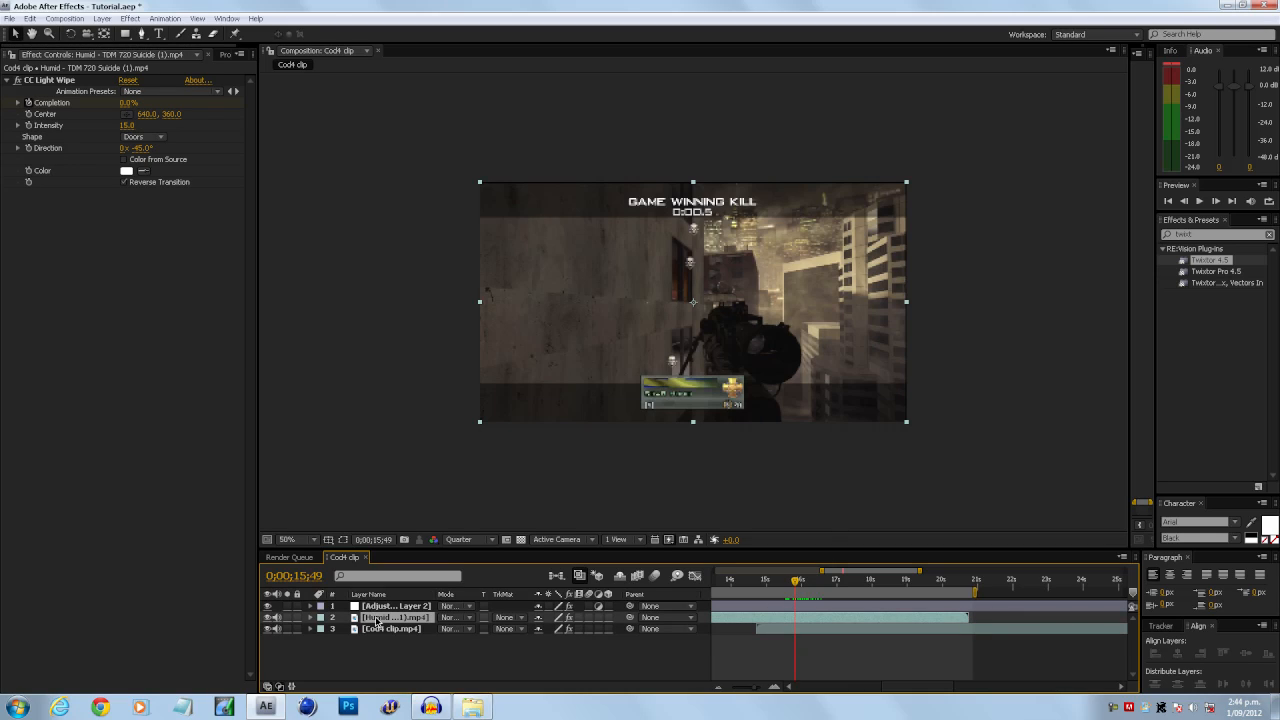
key(u)
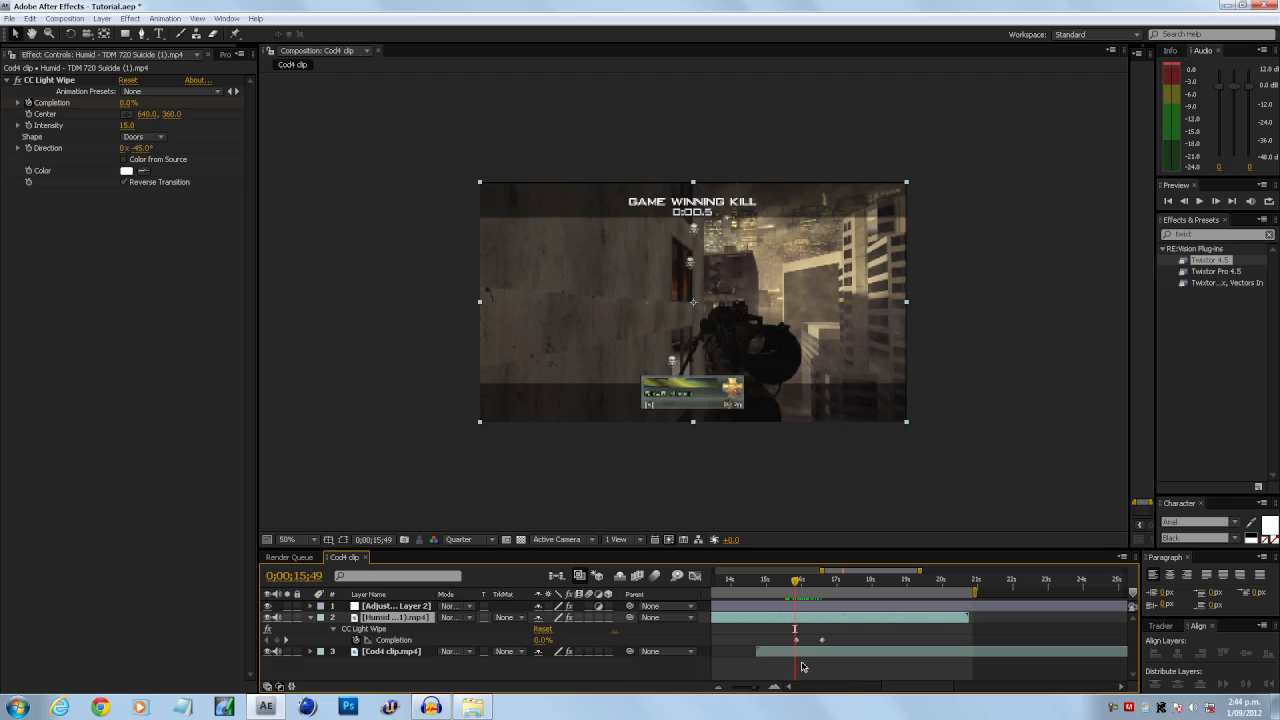
key(equal)
key(minus)
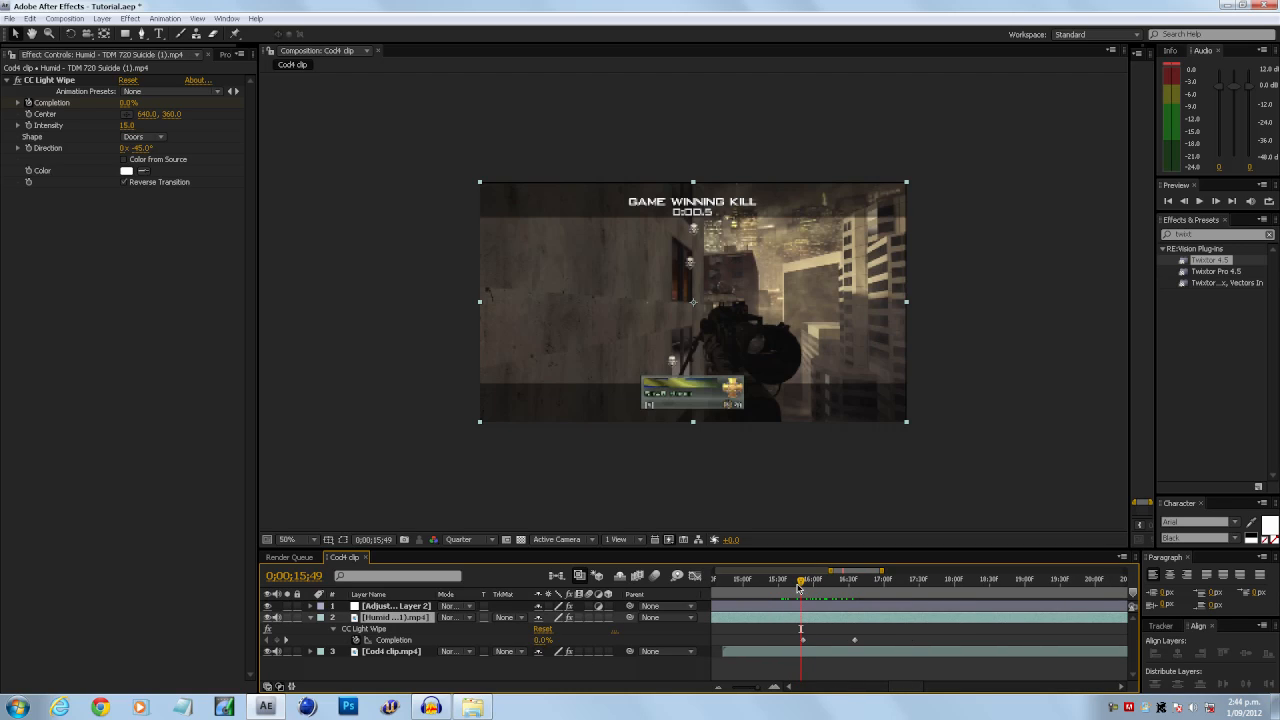
drag(800, 585, 802, 588)
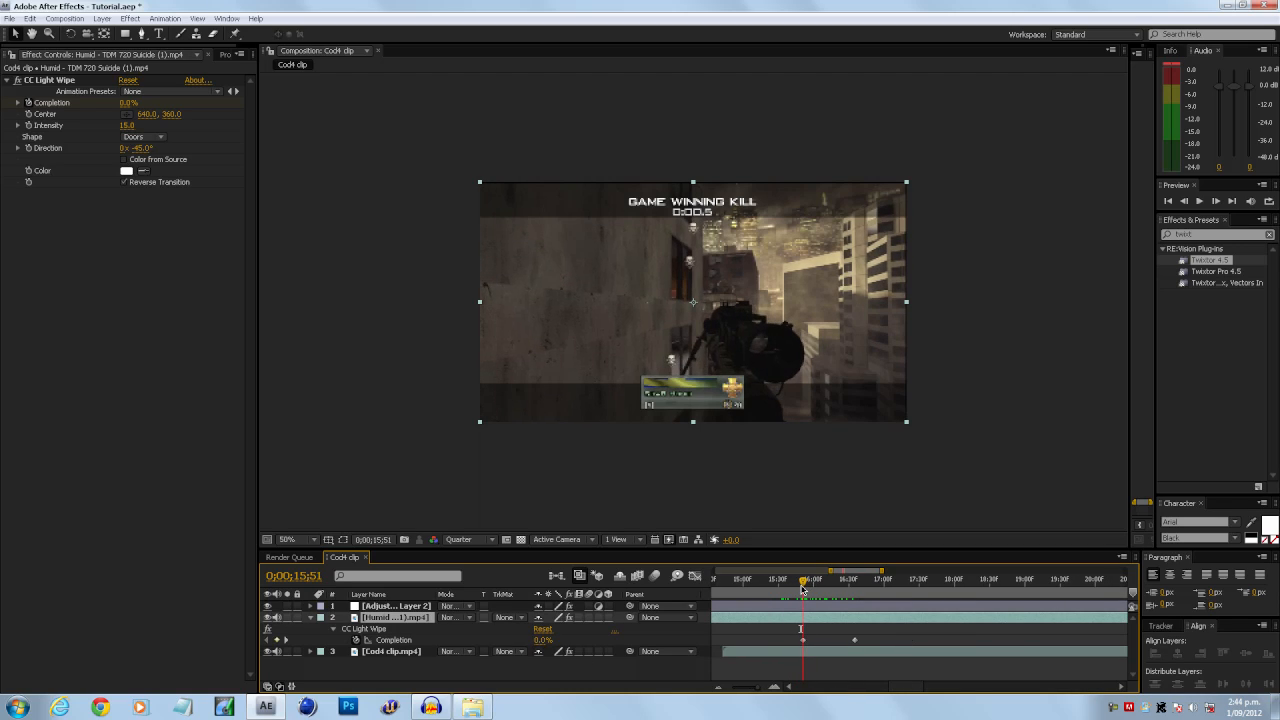
click(804, 655)
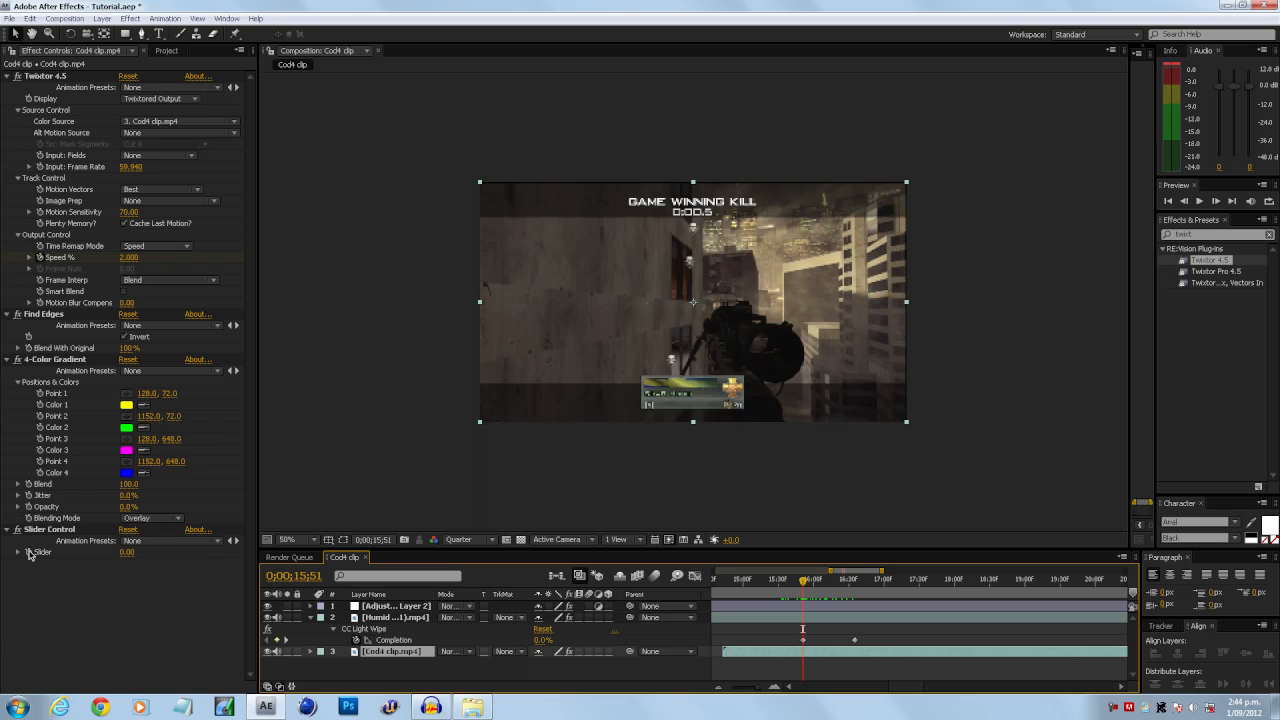
click(28, 507)
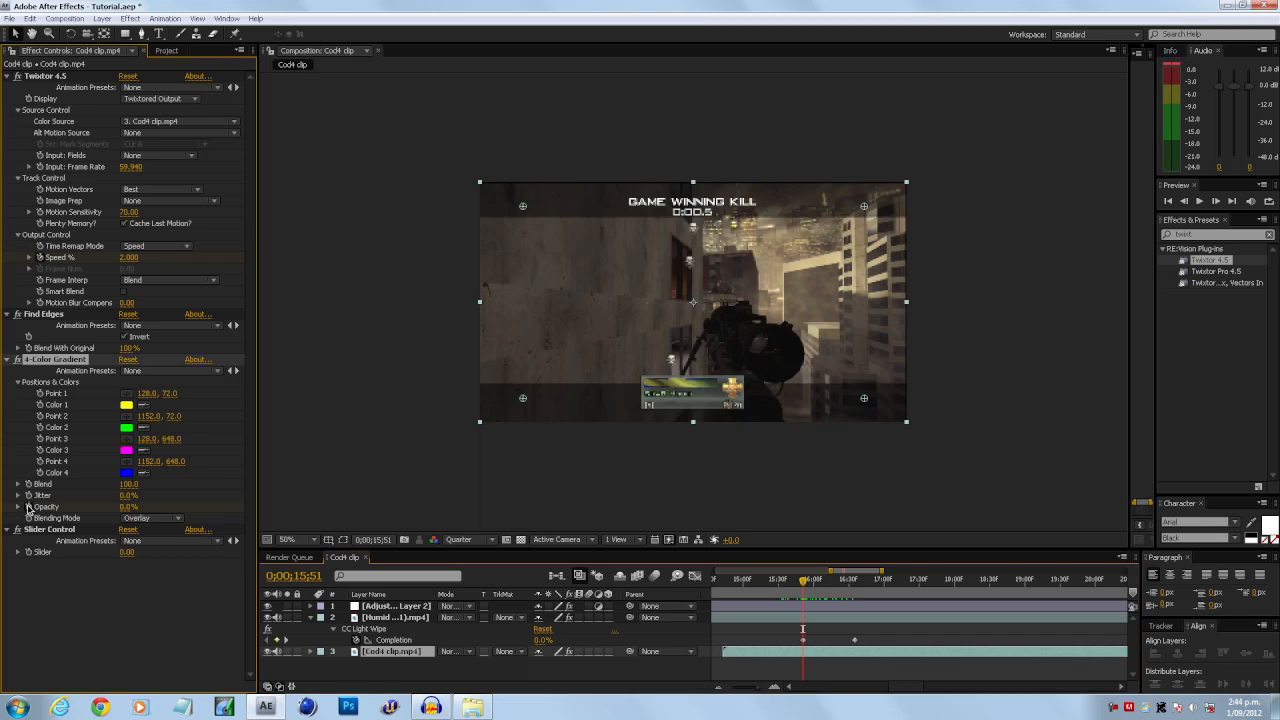
click(30, 350)
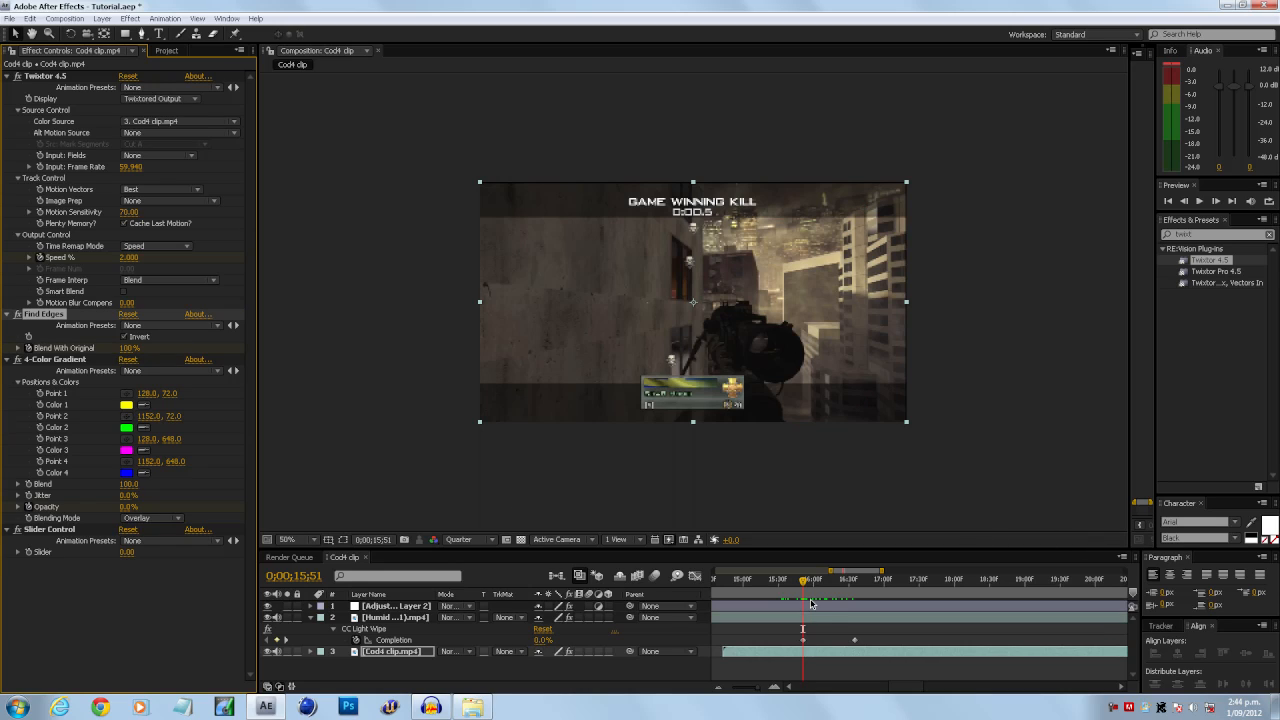
Step: At 0;00;16;15, set the Cod4 clip's 4-Color Gradient Opacity to 100% and Find Edges Blend With Original to 0%
drag(805, 583, 830, 583)
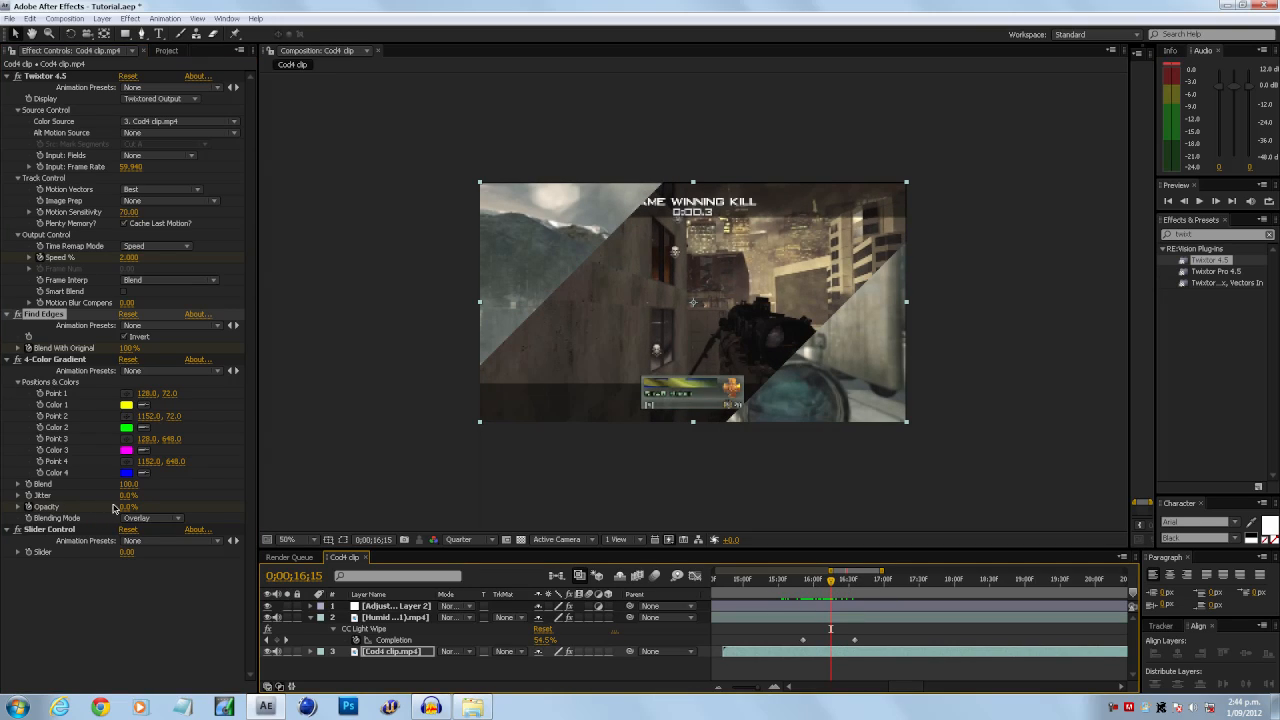
drag(128, 507, 276, 526)
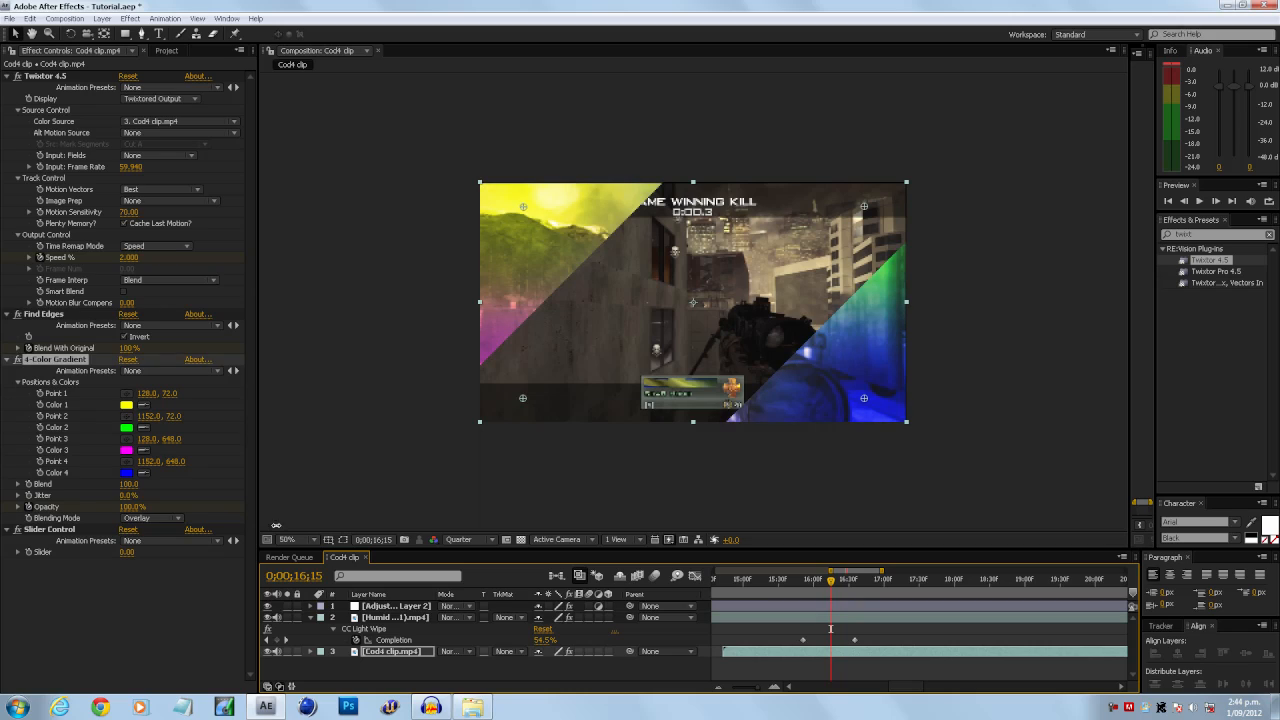
right_click(330, 528)
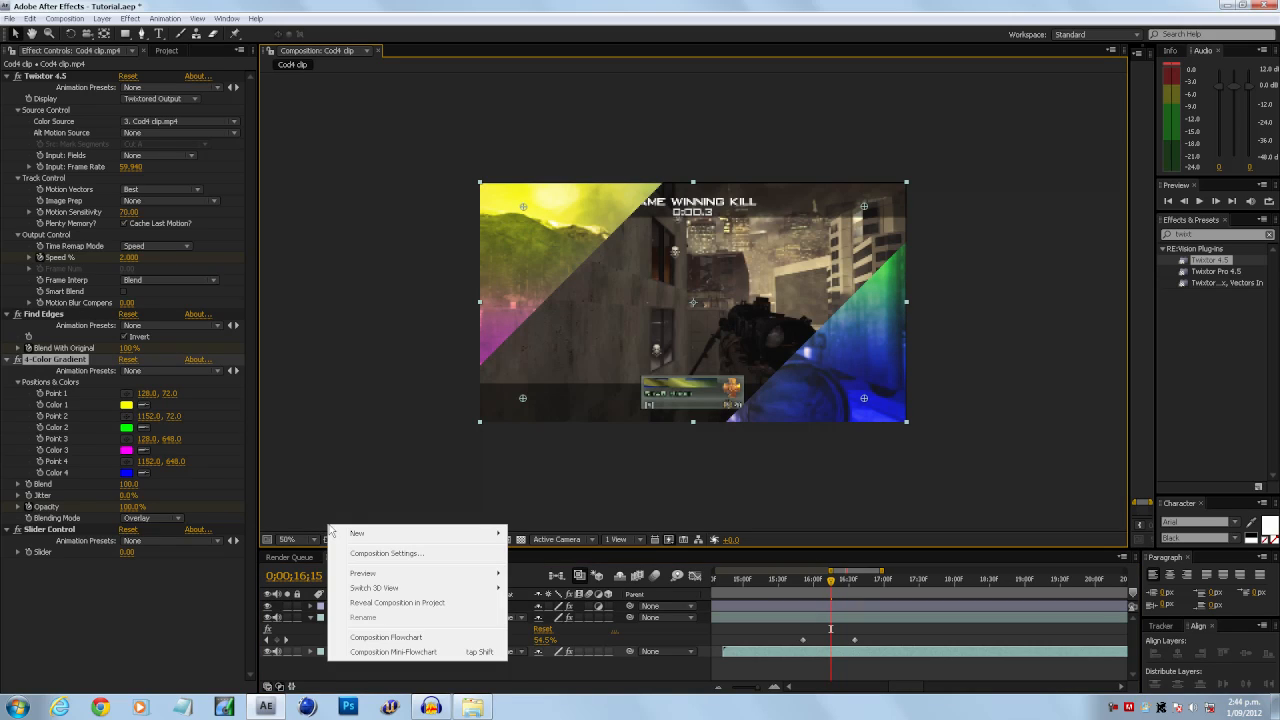
click(129, 348)
drag(129, 348, 1, 360)
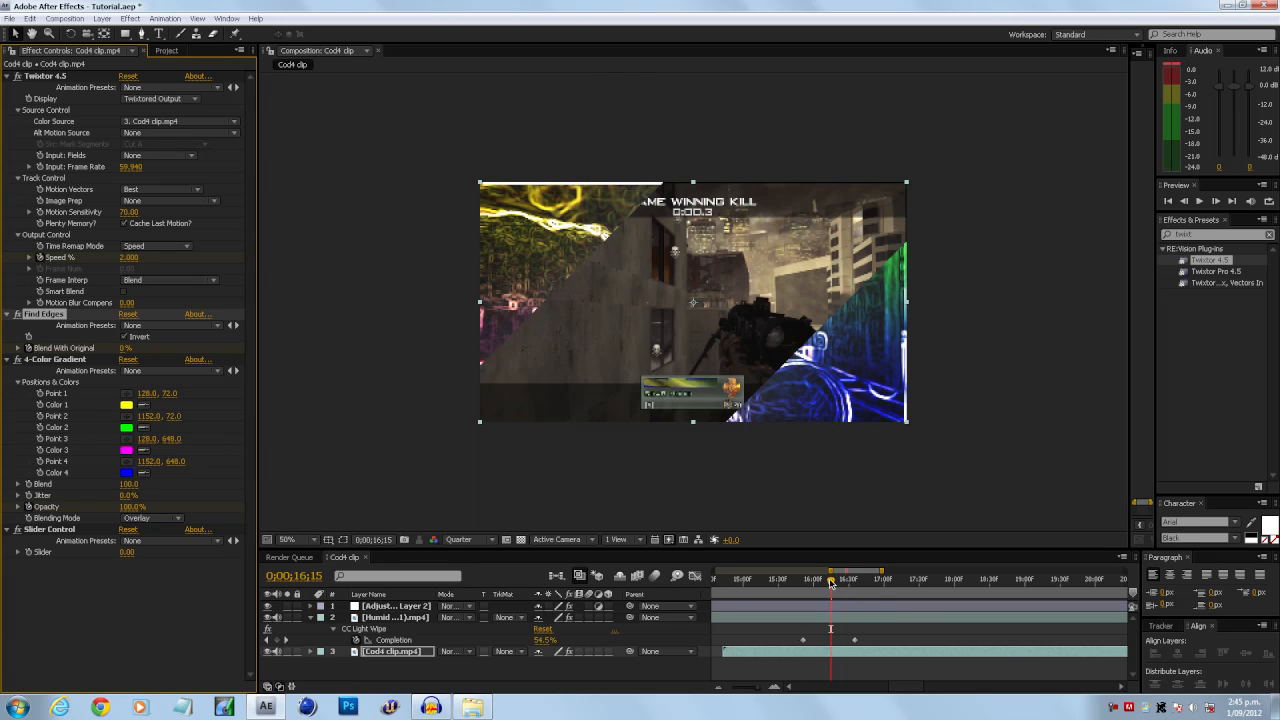
Step: At 0;00;16;51, set Blend With Original back to 100% and gradient Opacity to 0%, and scrub back to check the fade
drag(832, 581, 873, 583)
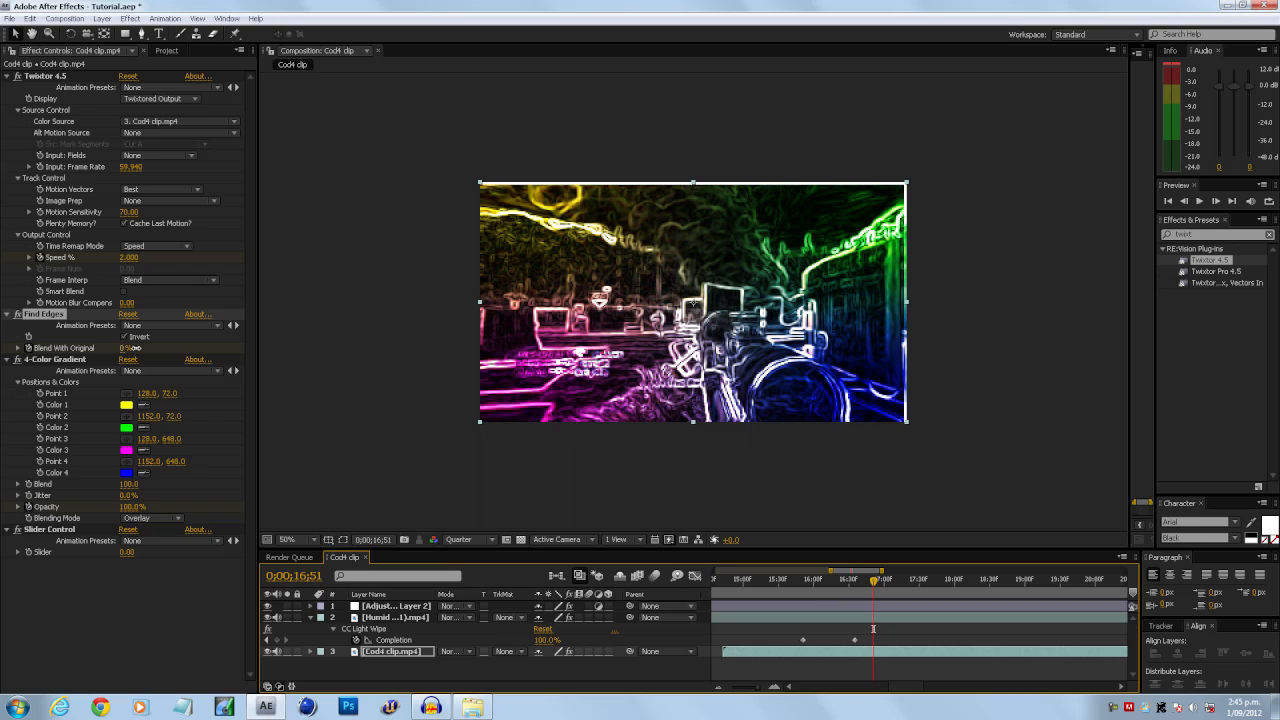
drag(135, 348, 257, 353)
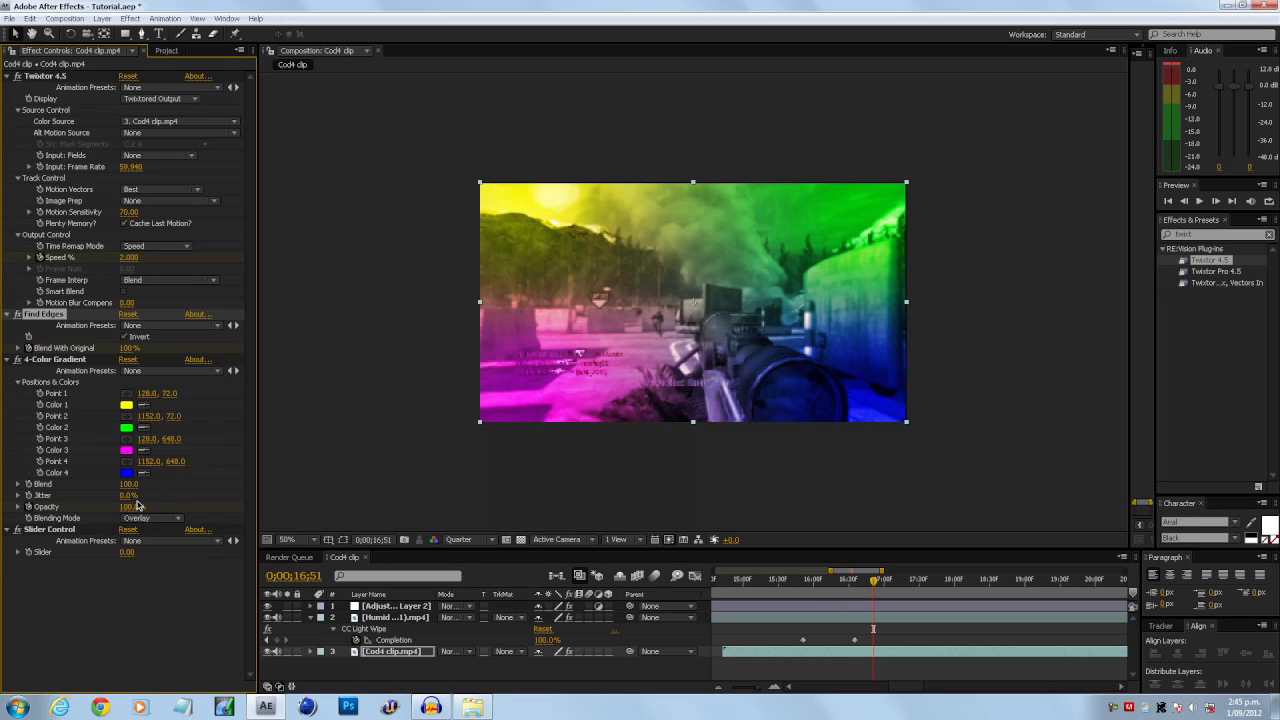
drag(130, 506, 5, 518)
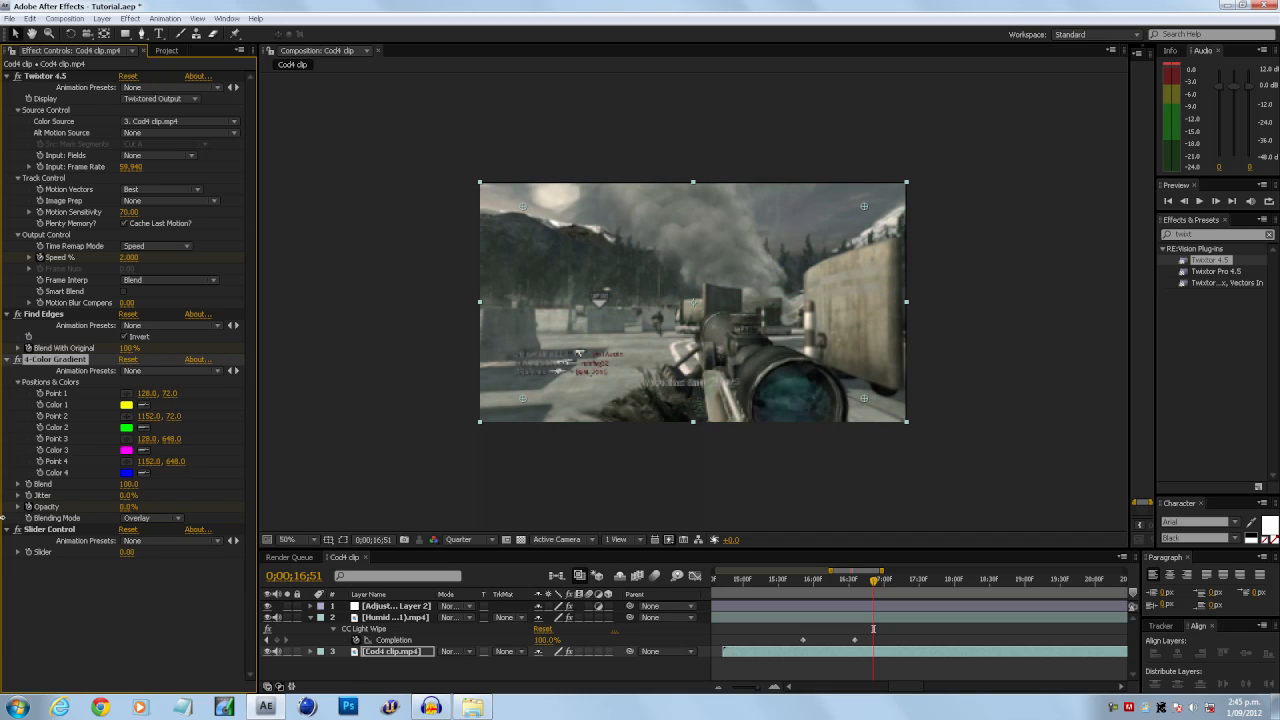
mouse_move(861, 584)
mouse_down()
mouse_move(810, 588)
mouse_move(858, 586)
mouse_up()
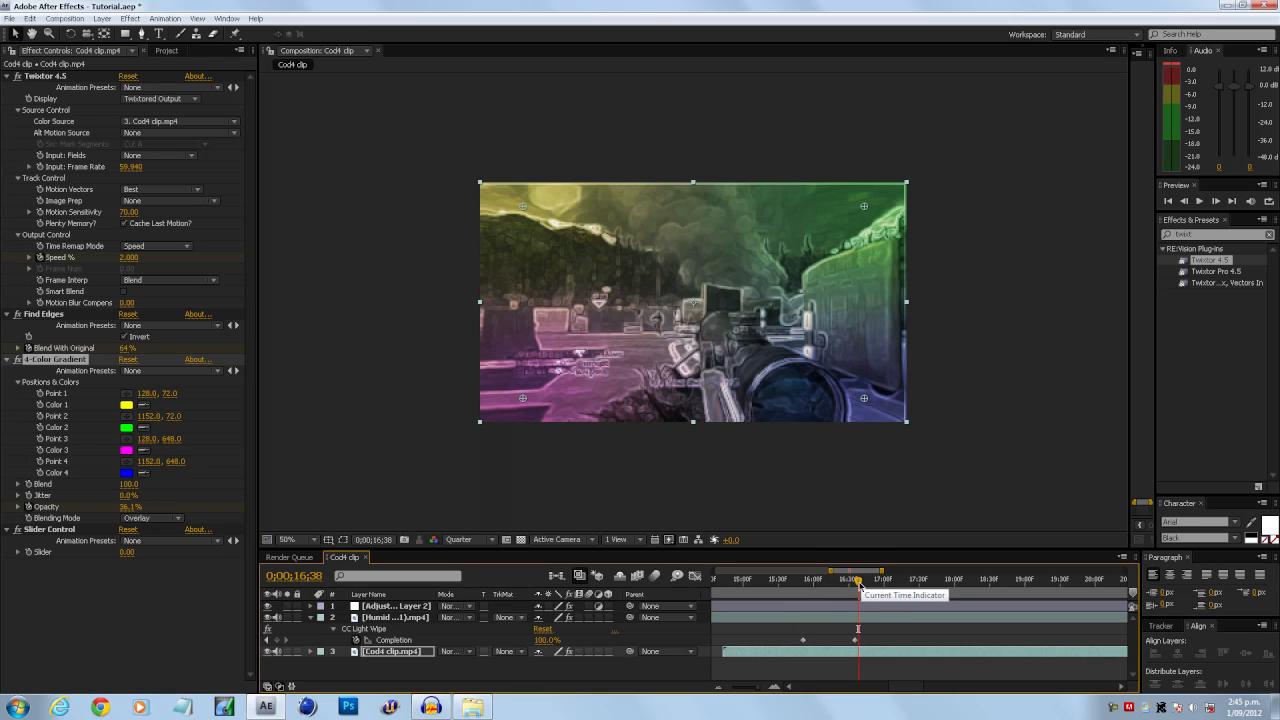
drag(862, 584, 834, 585)
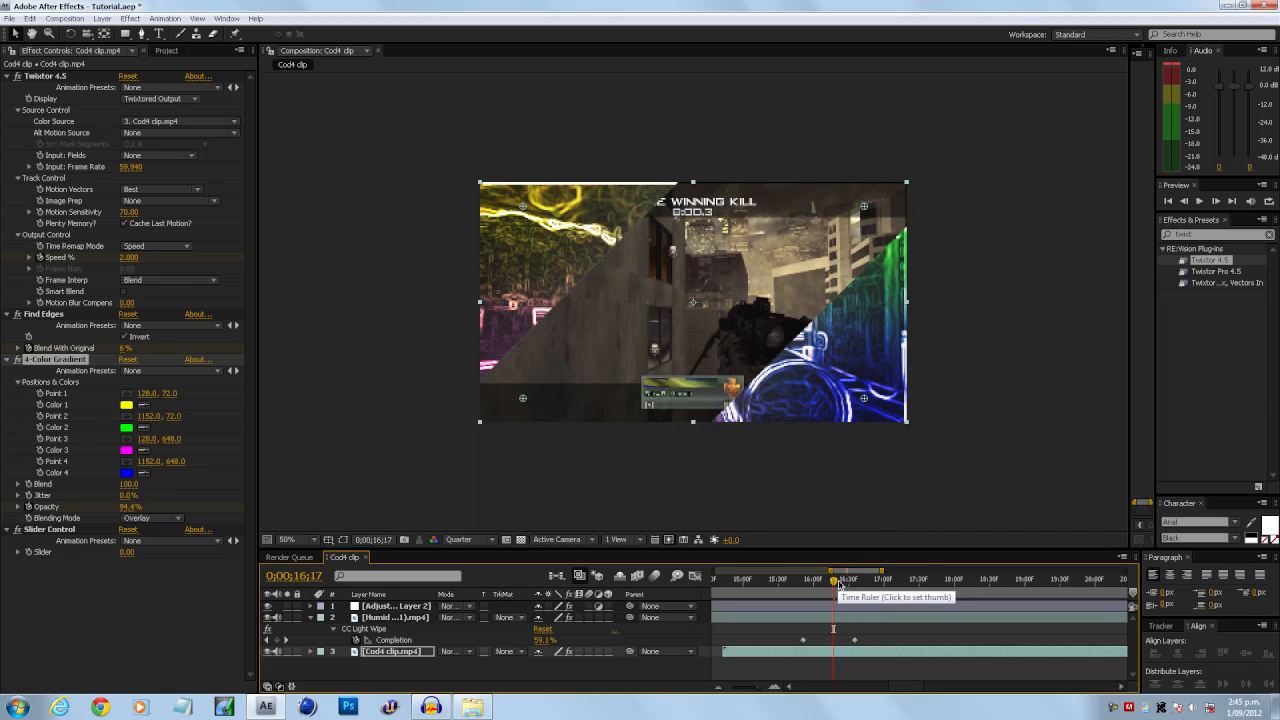
Step: At the first Light Wipe keyframe, 0;00;15;51, start a Gaussian Blur Blurriness keyframe at 0 on Adjustment Layer 2
drag(837, 581, 806, 580)
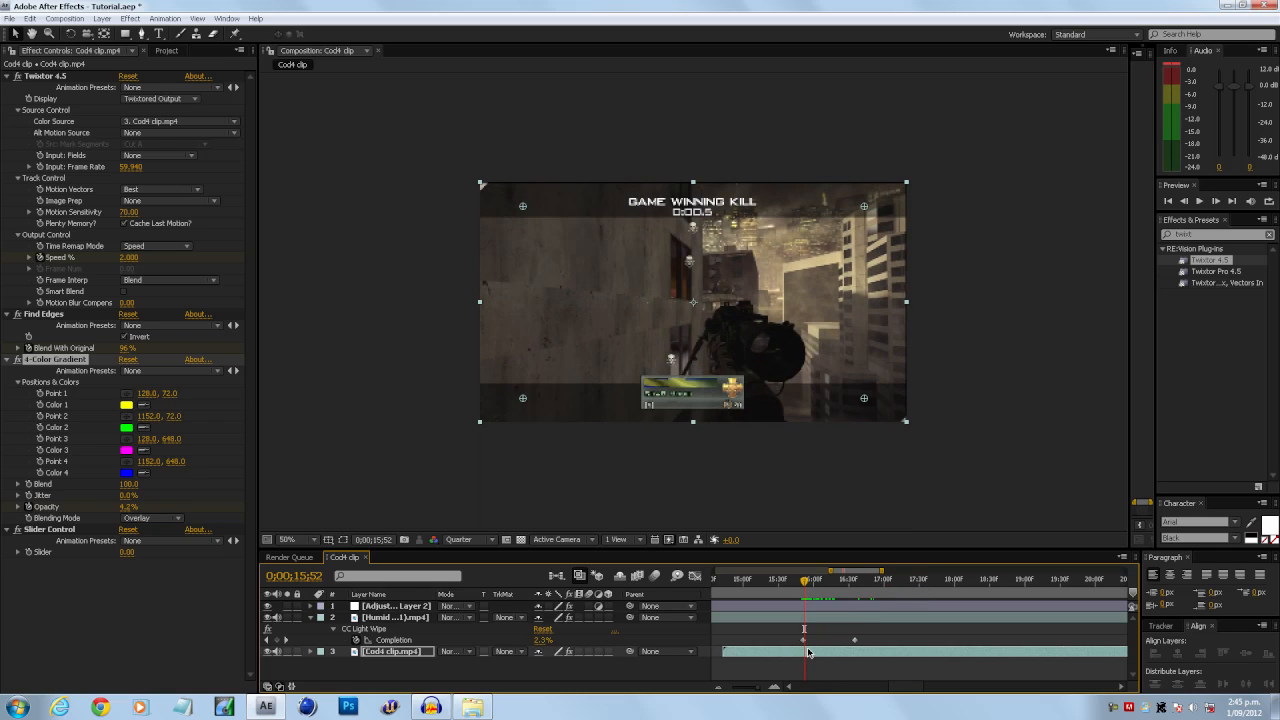
click(805, 607)
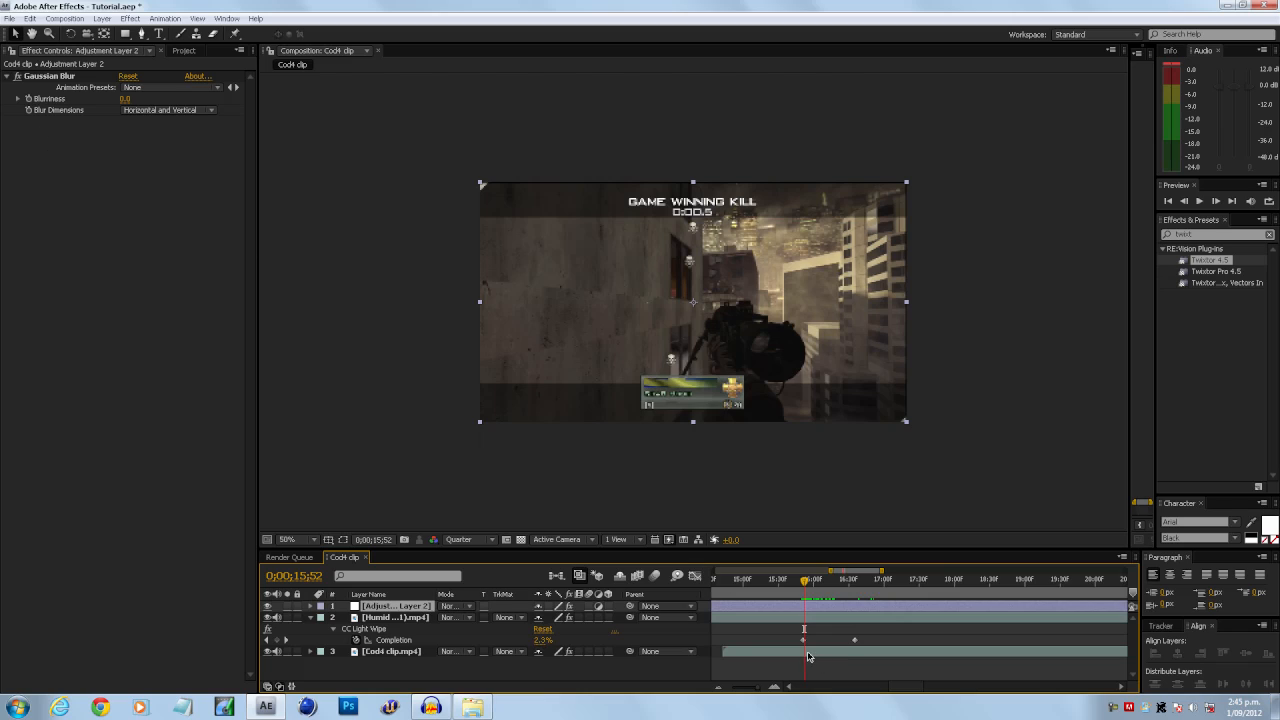
click(809, 653)
drag(805, 584, 803, 583)
click(781, 610)
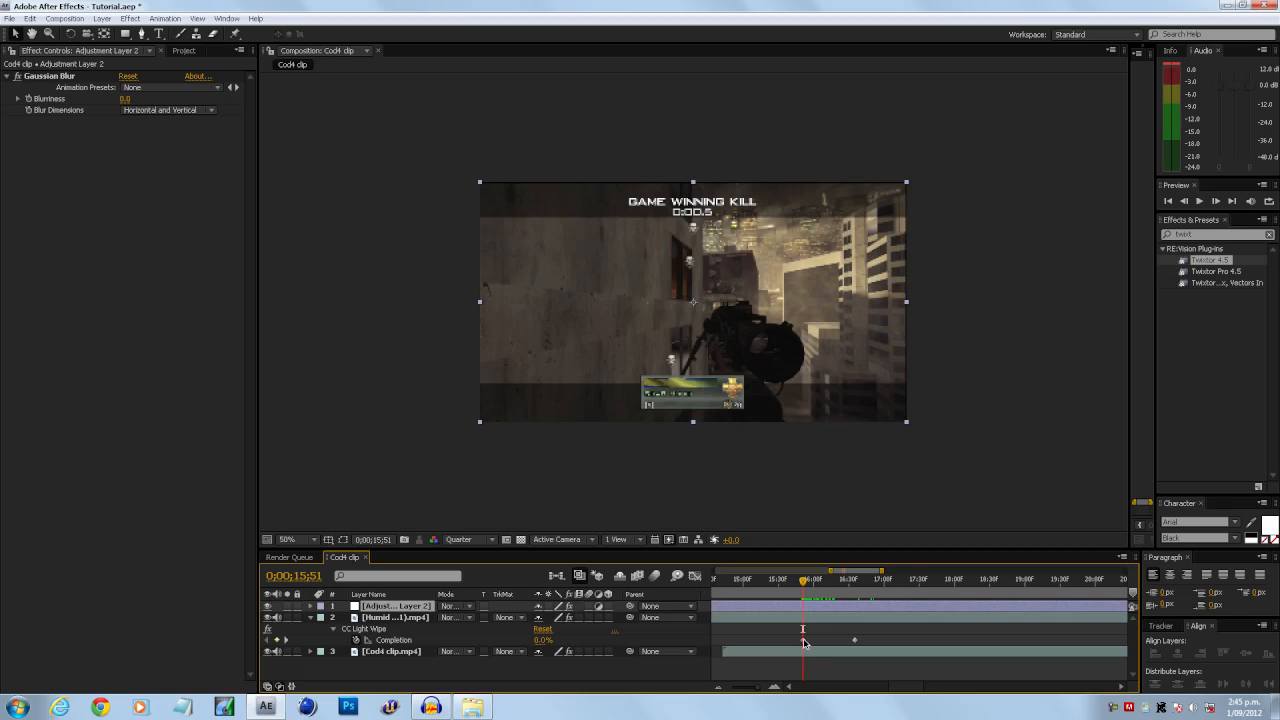
click(30, 100)
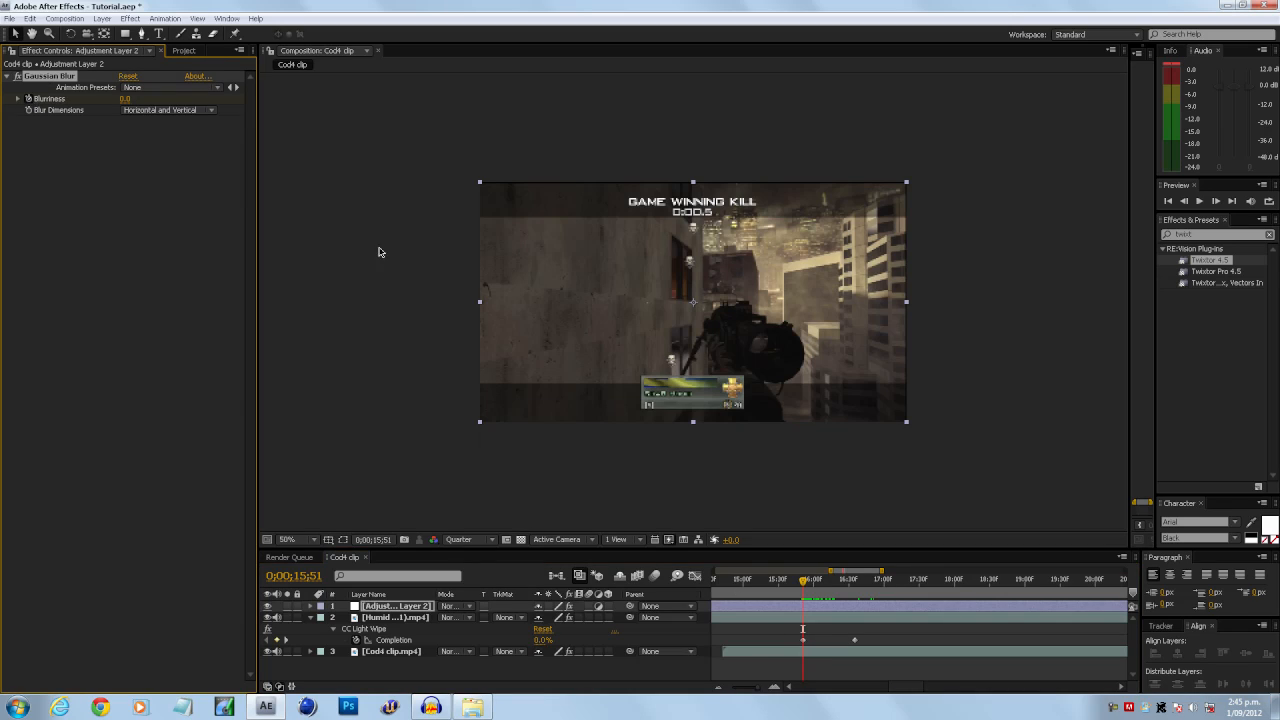
Step: At the Cod4 clip's middle keyframes, 0;00;16;15, set Adjustment Layer 2's Gaussian Blur Blurriness to 5
drag(810, 585, 829, 590)
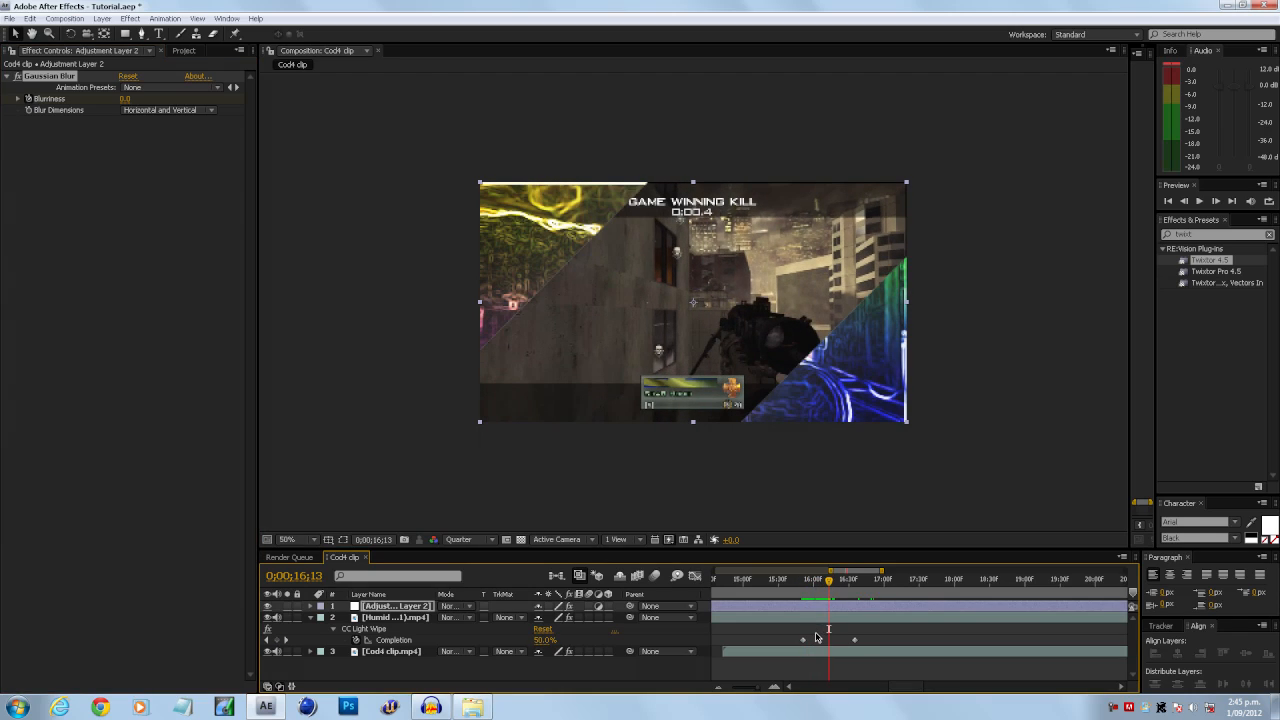
click(808, 652)
key(u)
key(=)
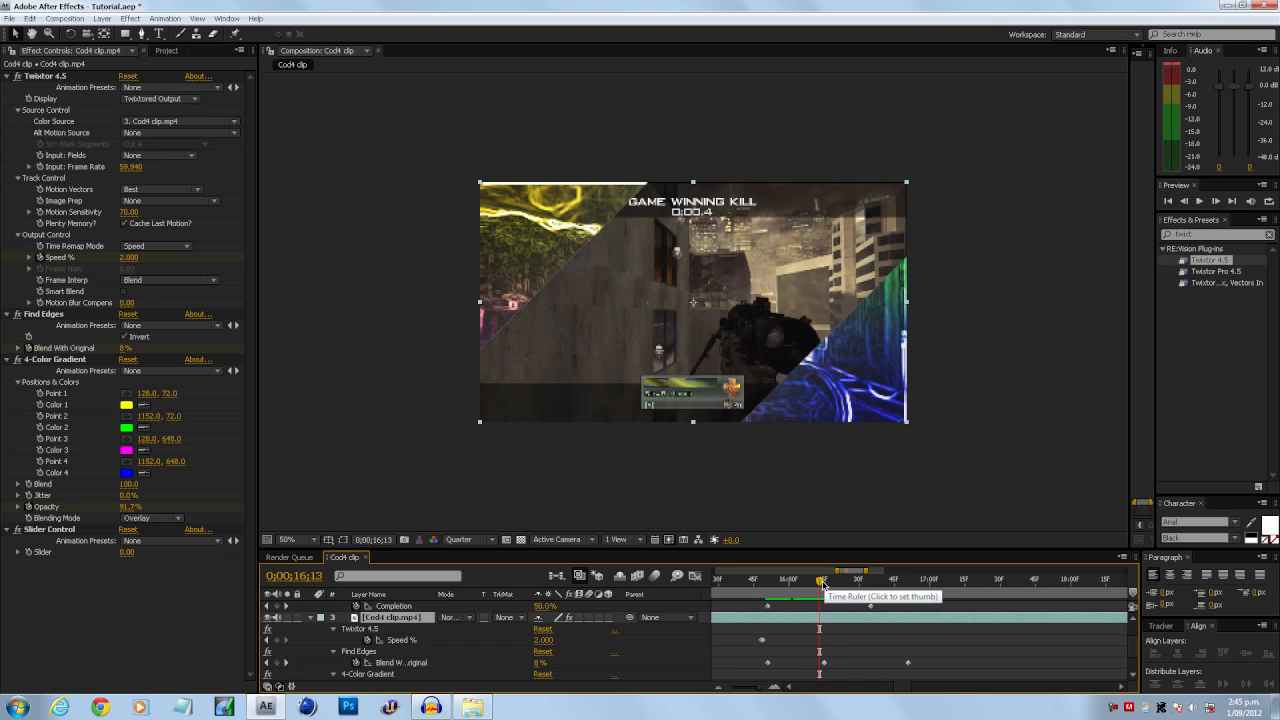
key(Page_Down)
key(Page_Down)
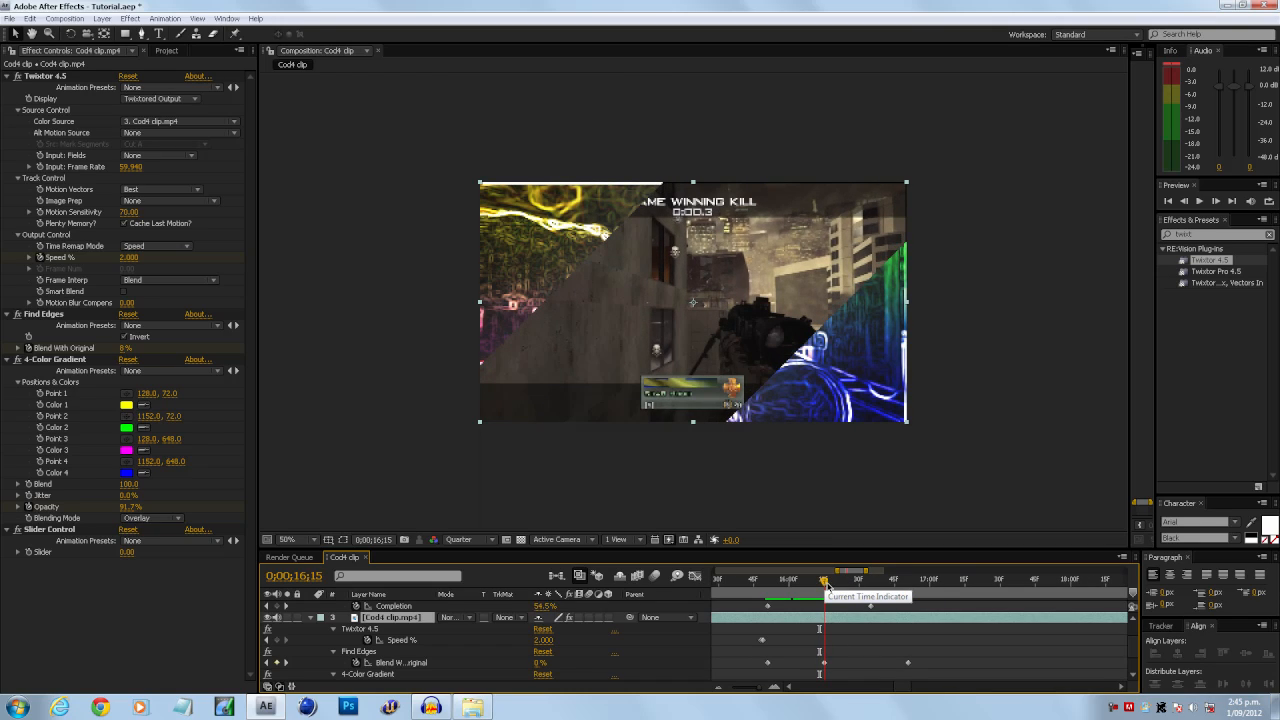
scroll(821, 621, up, 2)
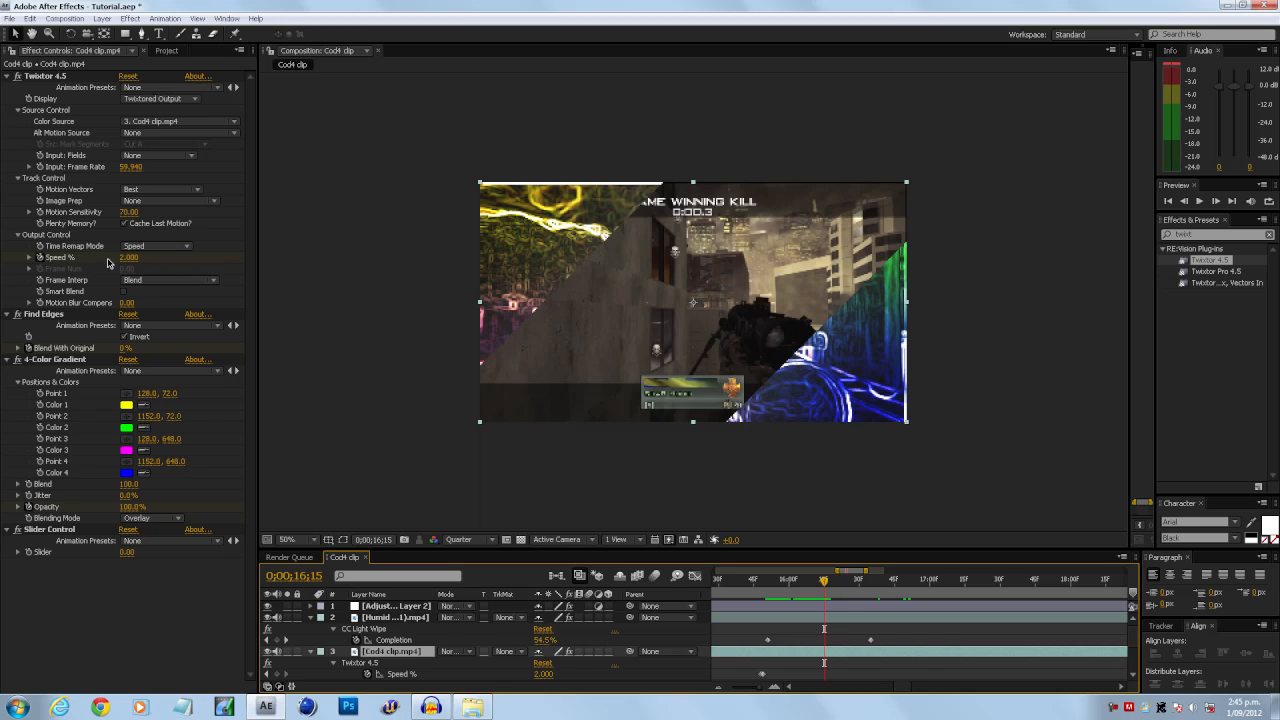
click(832, 608)
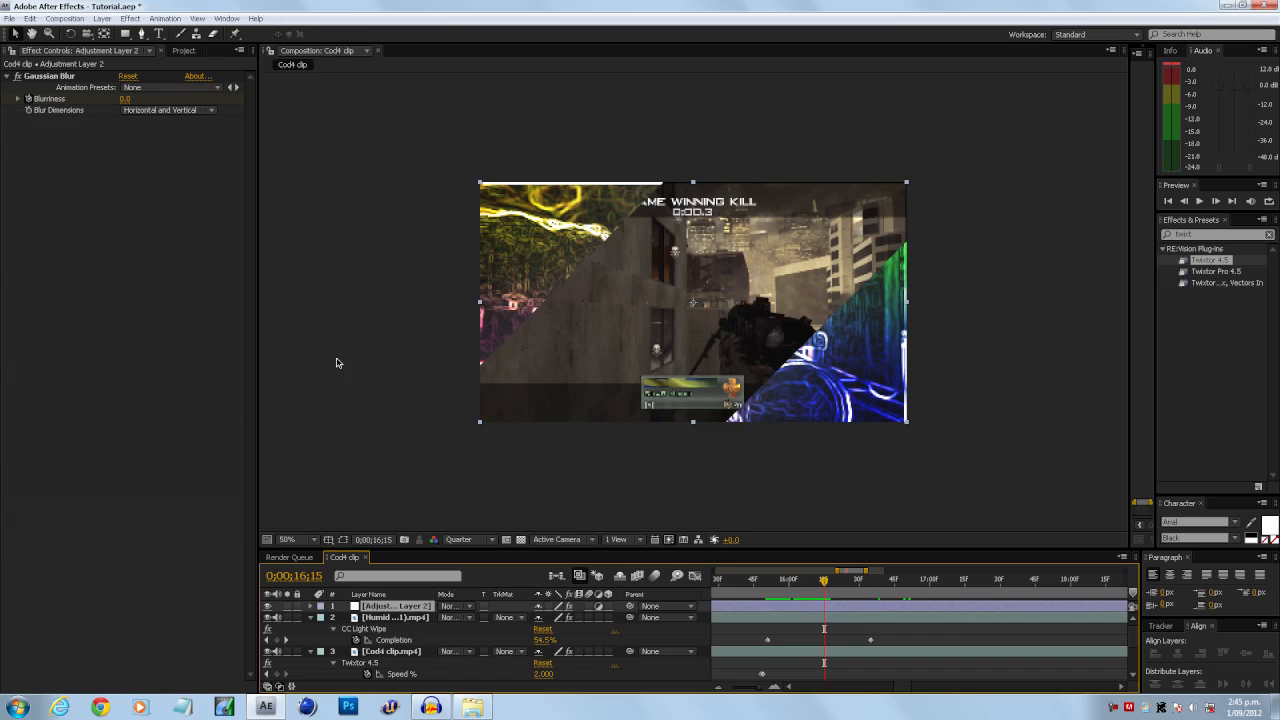
click(124, 98)
text(5)
key(Return)
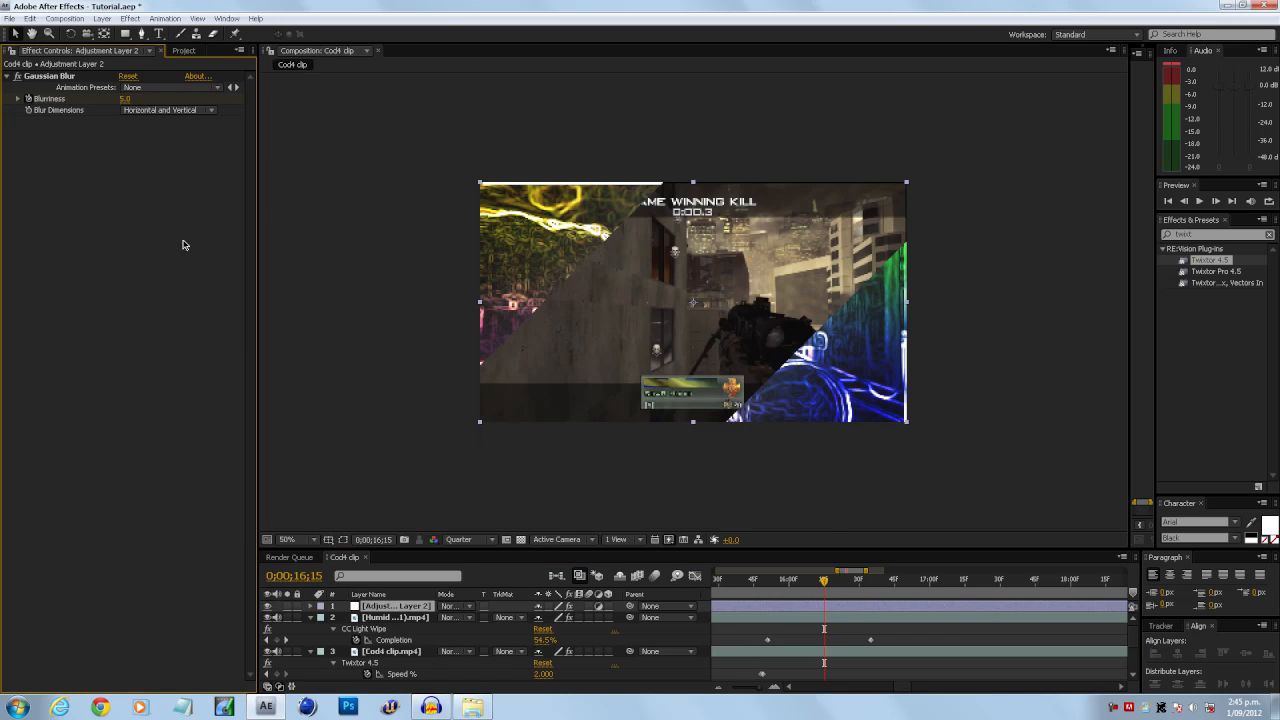
Step: At the Cod4 clip's last effect keyframes, 0;00;16;51, set Adjustment Layer 2's Blurriness back to 0
scroll(825, 585, down, 3)
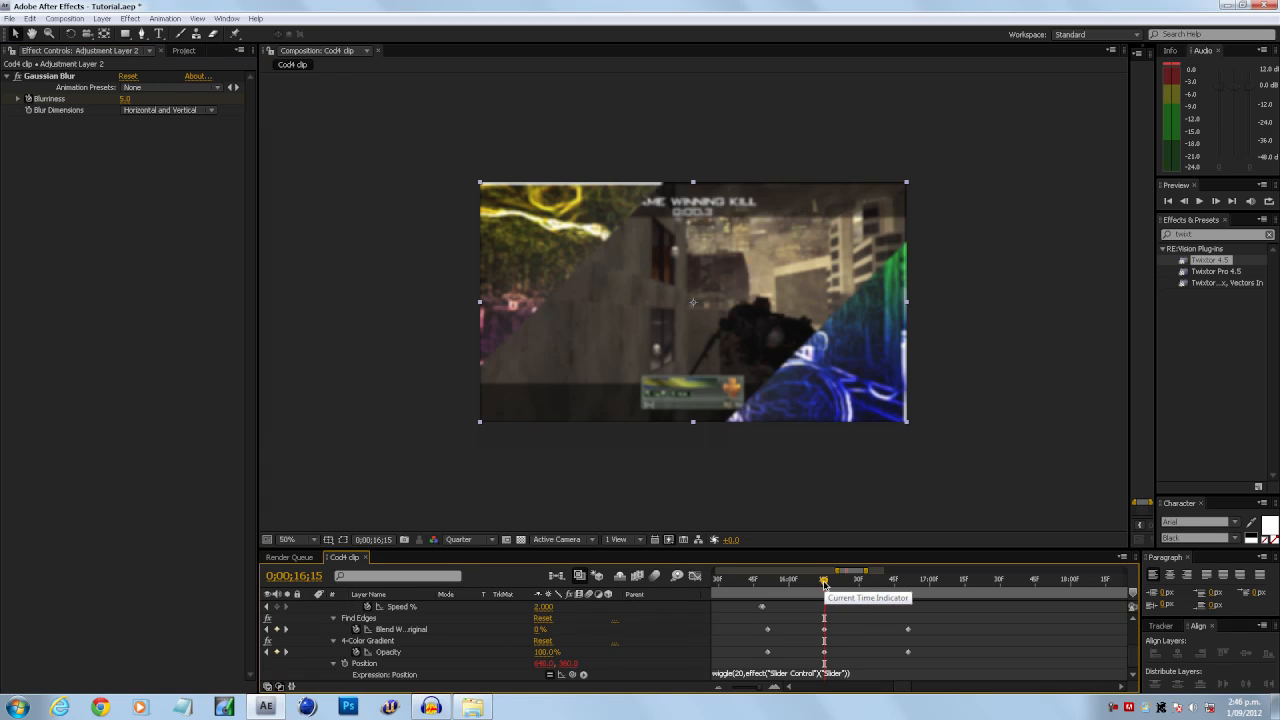
drag(825, 582, 908, 588)
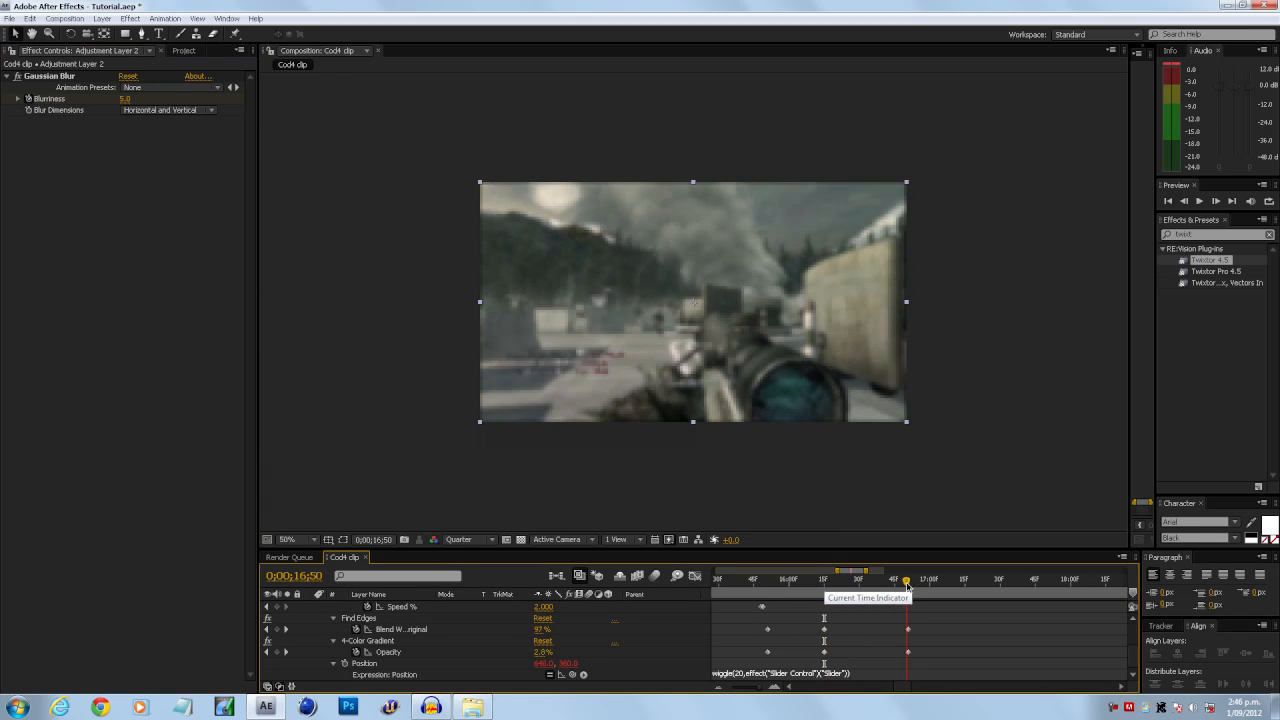
scroll(885, 652, up, 5)
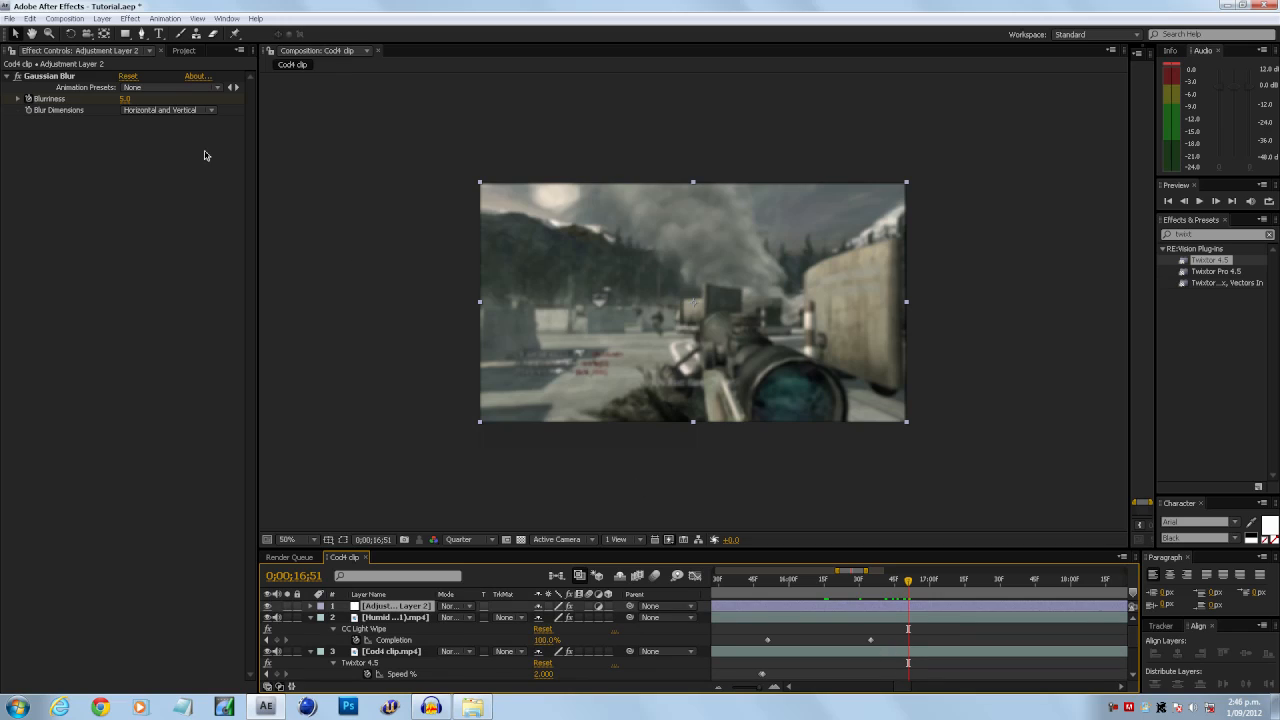
click(125, 99)
text(0)
key(Return)
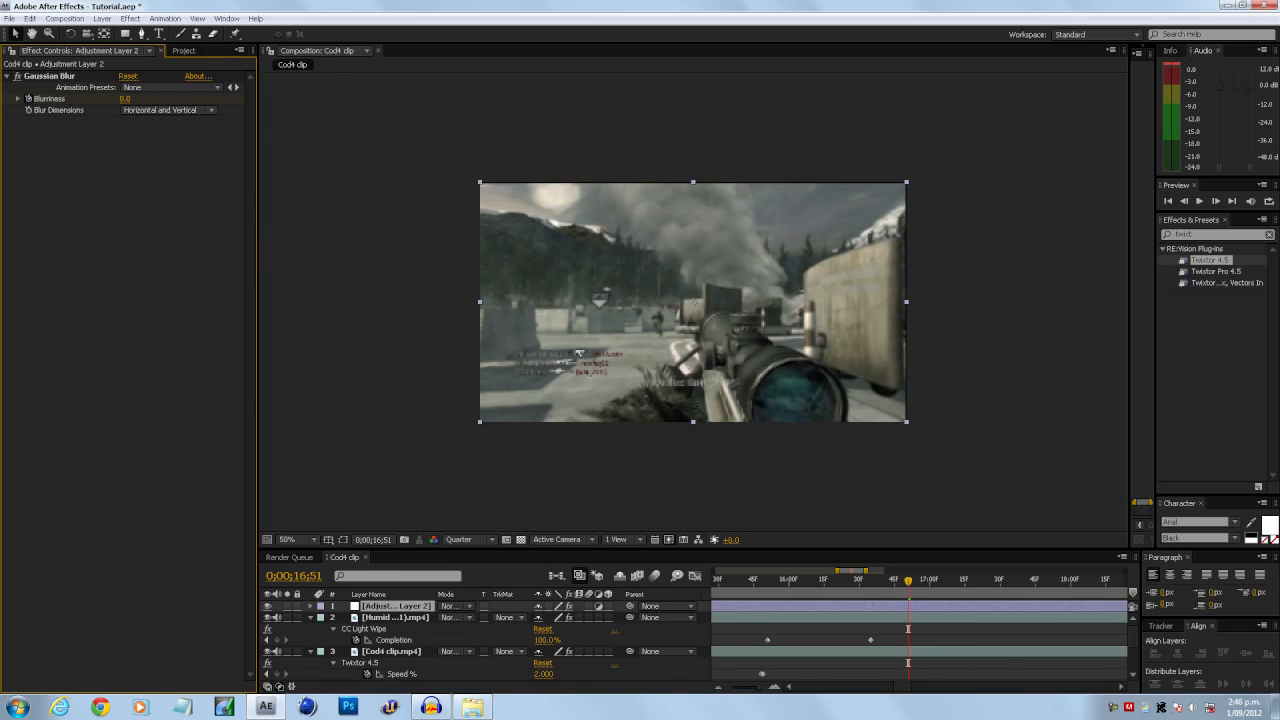
Step: Collapse both clip layers and start a Slider Control keyframe at 0 on the Cod4 clip at 0;00;16;34
click(310, 618)
click(310, 629)
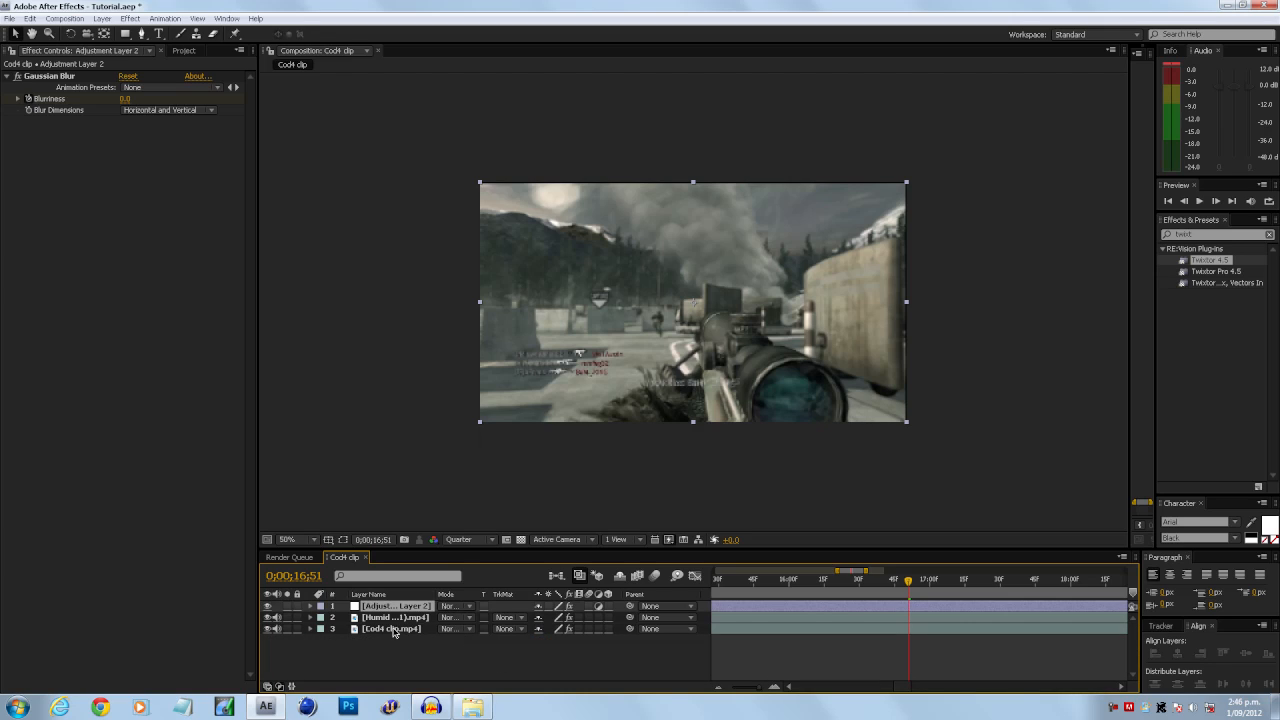
drag(907, 585, 868, 583)
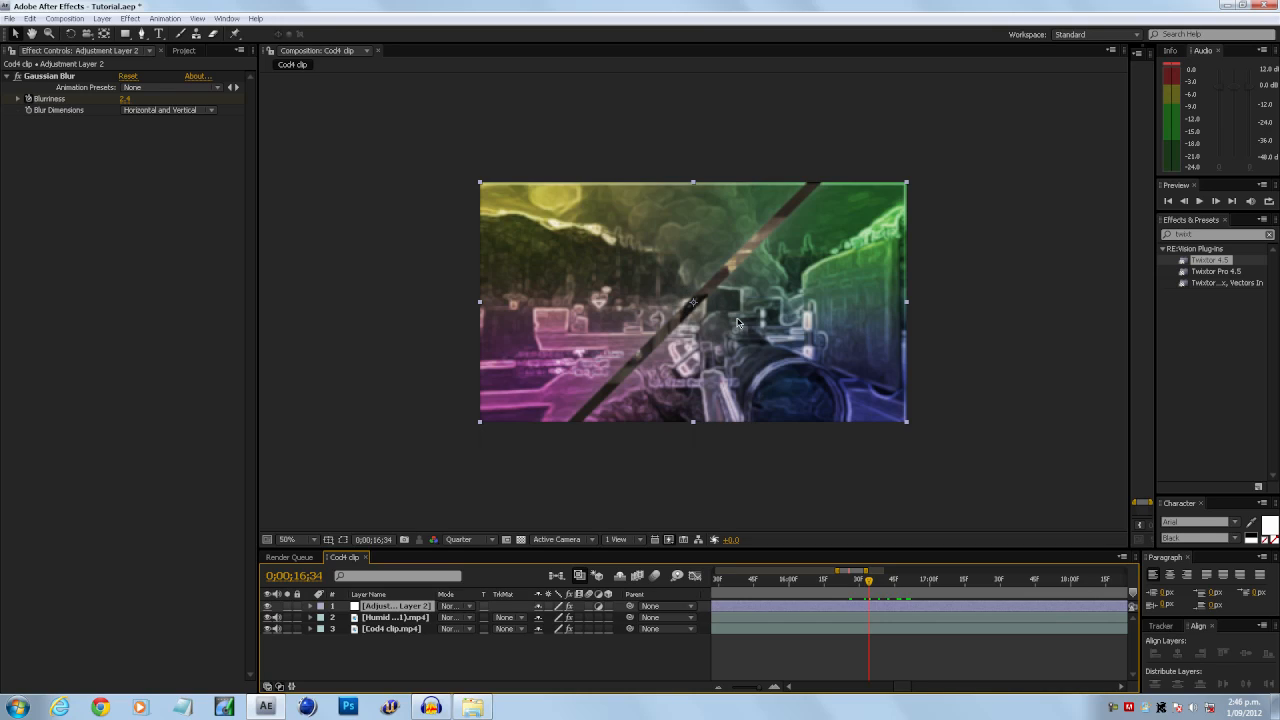
click(419, 618)
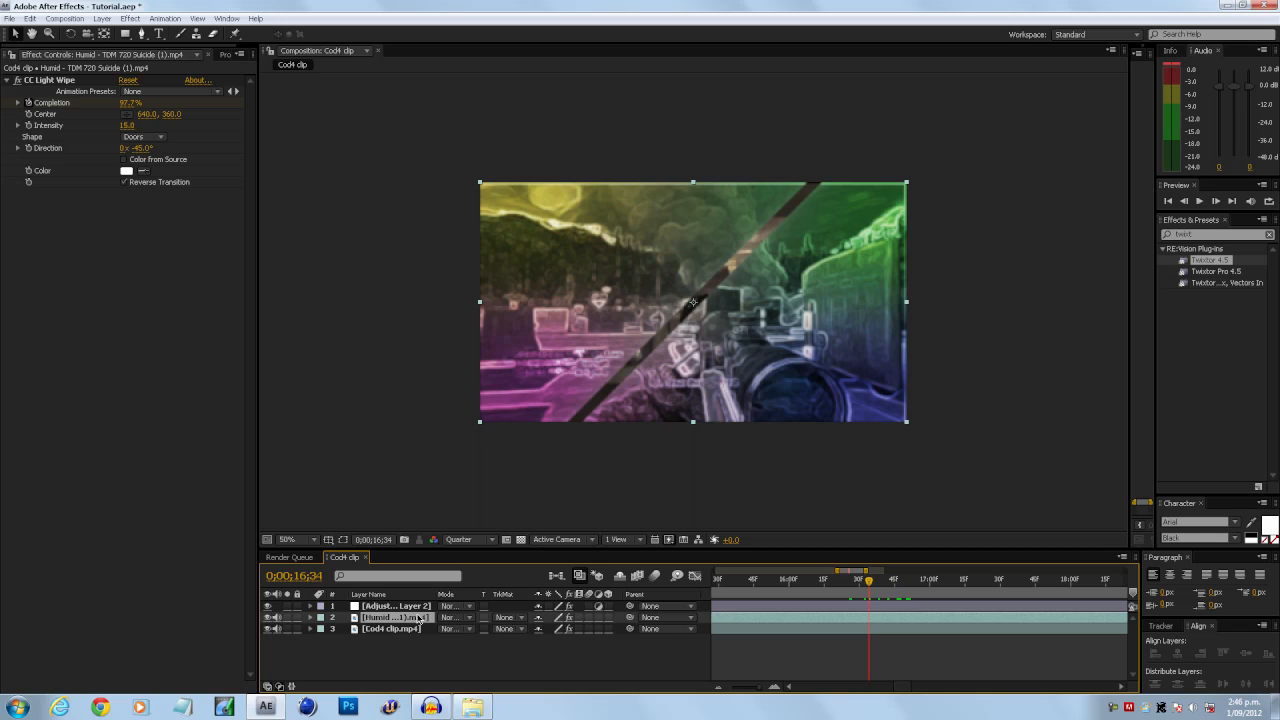
click(408, 628)
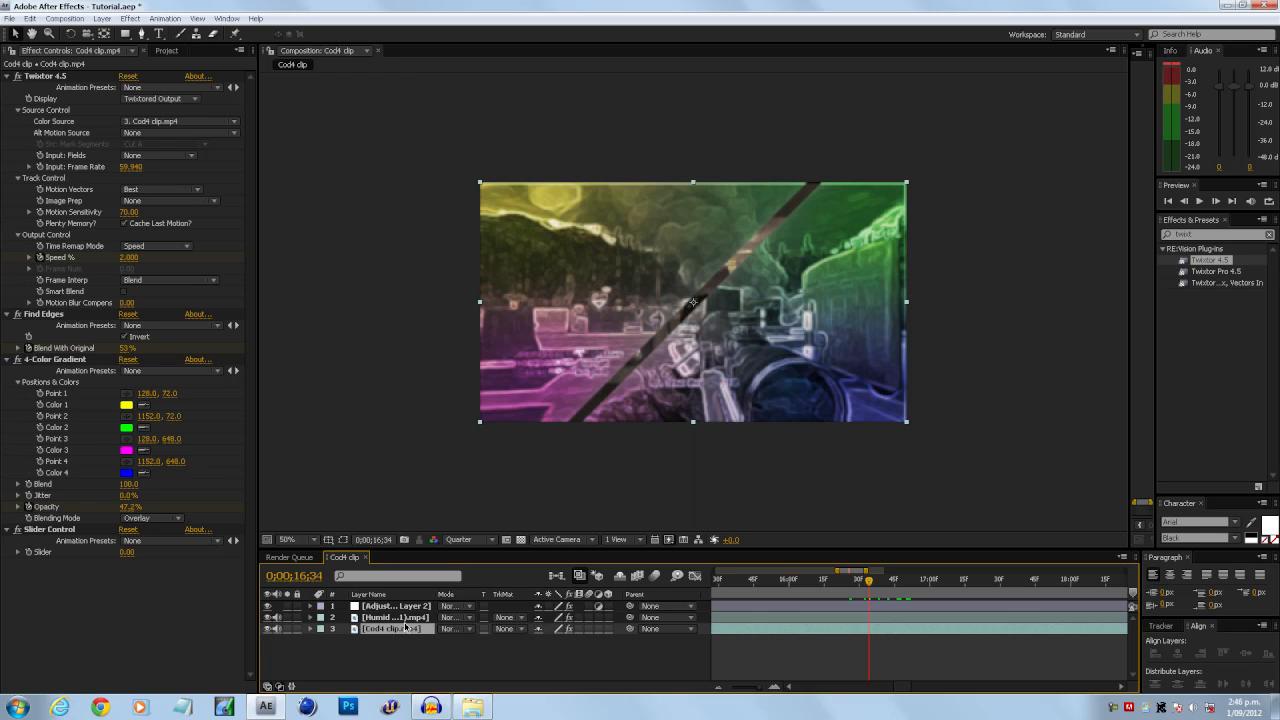
click(32, 552)
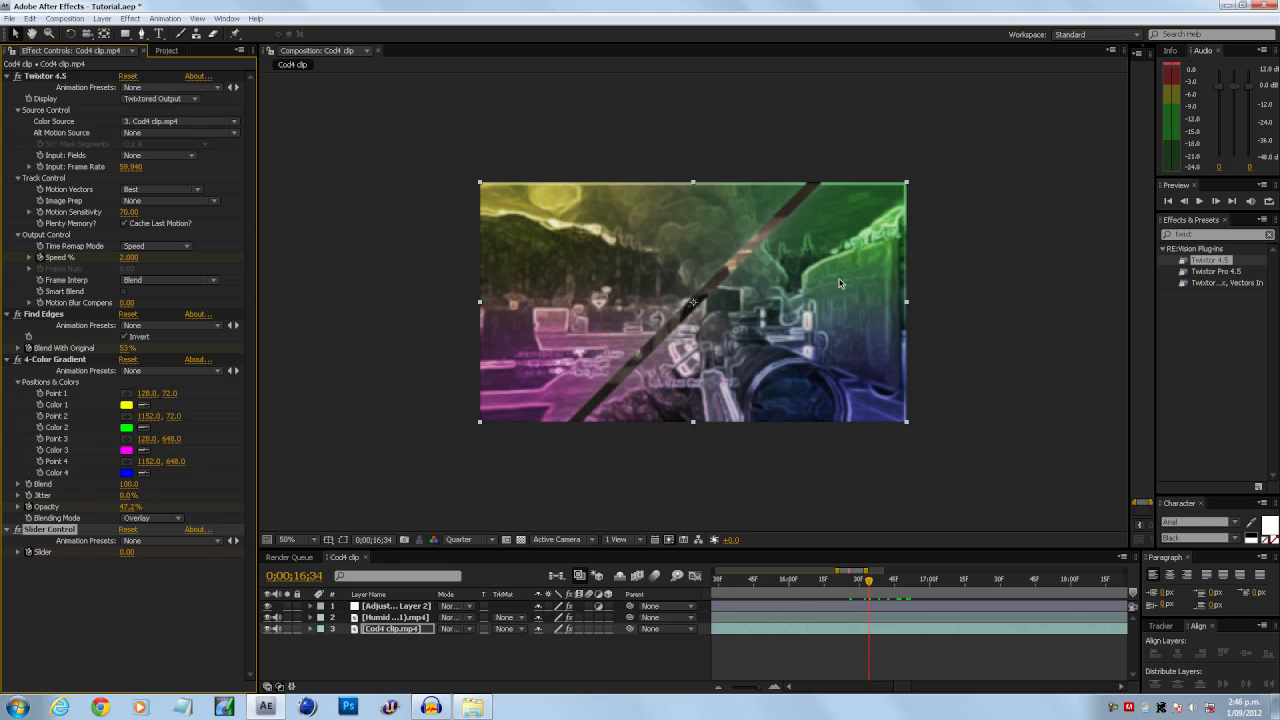
Step: Advance one frame to 0;00;16;35 and set the Cod4 clip's Slider to 20
click(1216, 200)
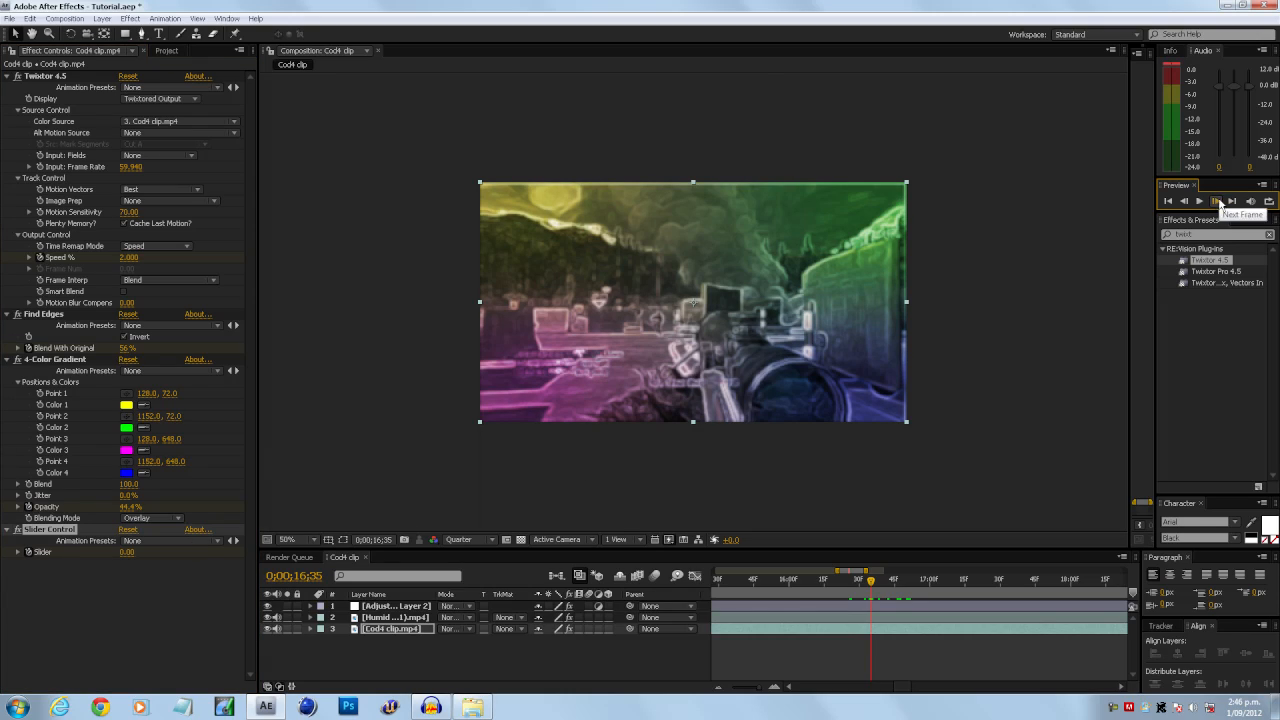
click(126, 552)
text(20)
key(Return)
Step: At the last effect keyframes, 0;00;16;51, set the Cod4 clip's Slider back to 0 and save the project
click(875, 582)
drag(875, 582, 897, 582)
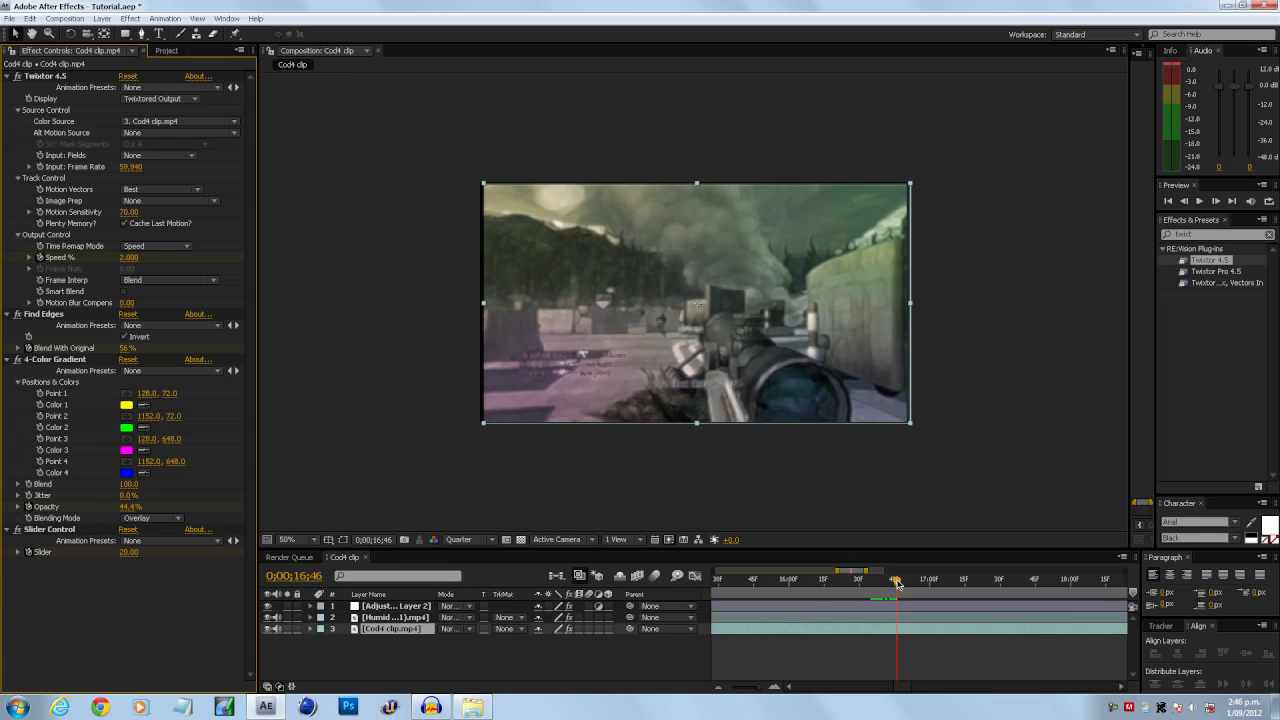
key(u)
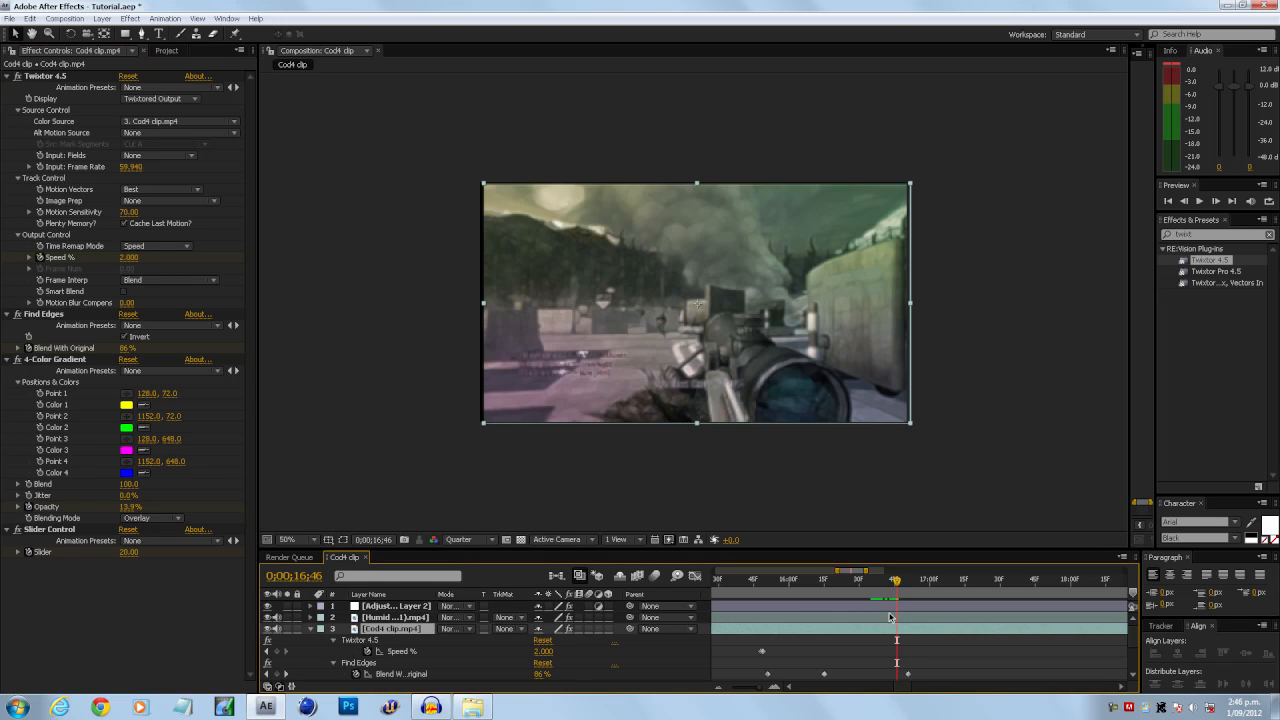
scroll(882, 623, down, 1)
drag(910, 584, 908, 584)
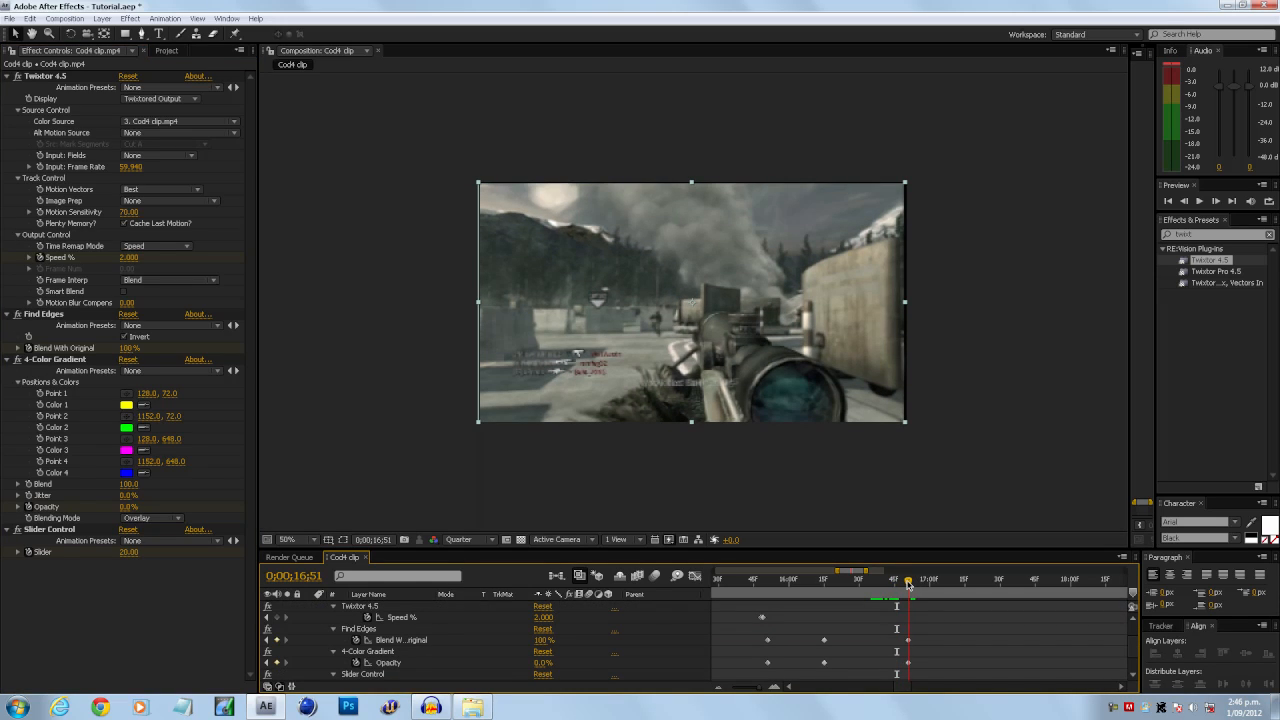
click(129, 552)
key(ctrl+s)
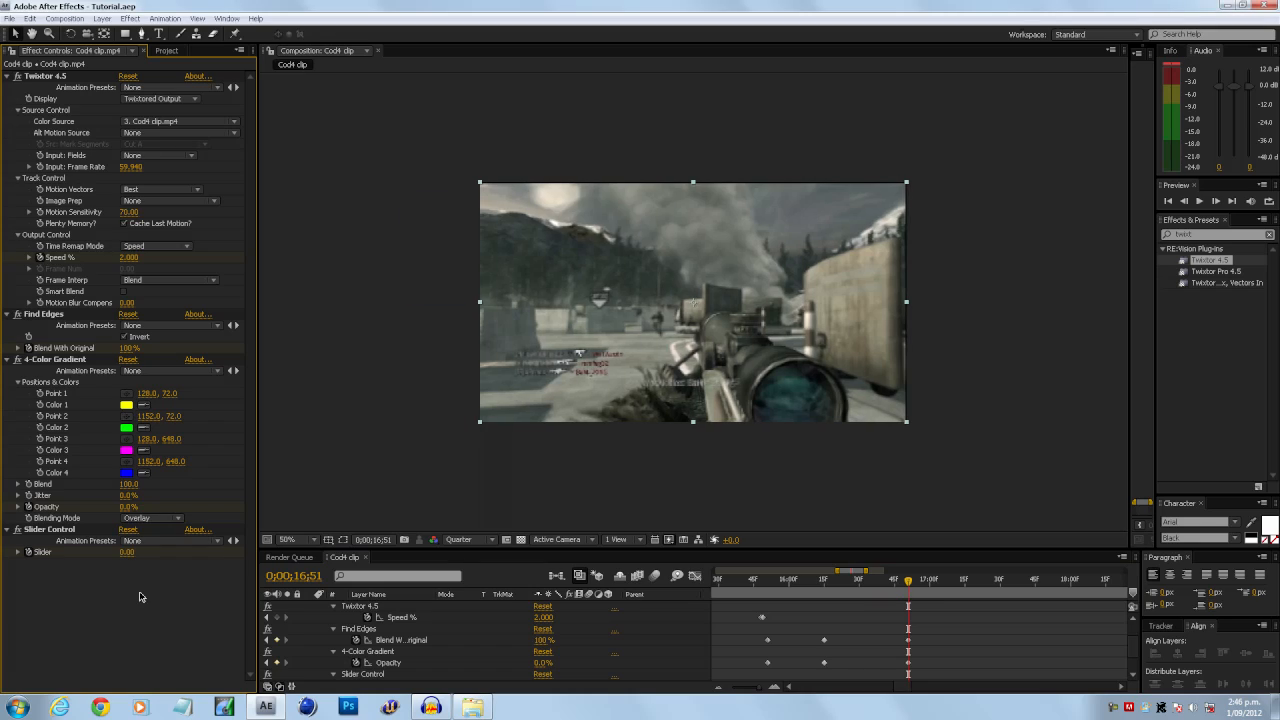
scroll(522, 642, up, 1)
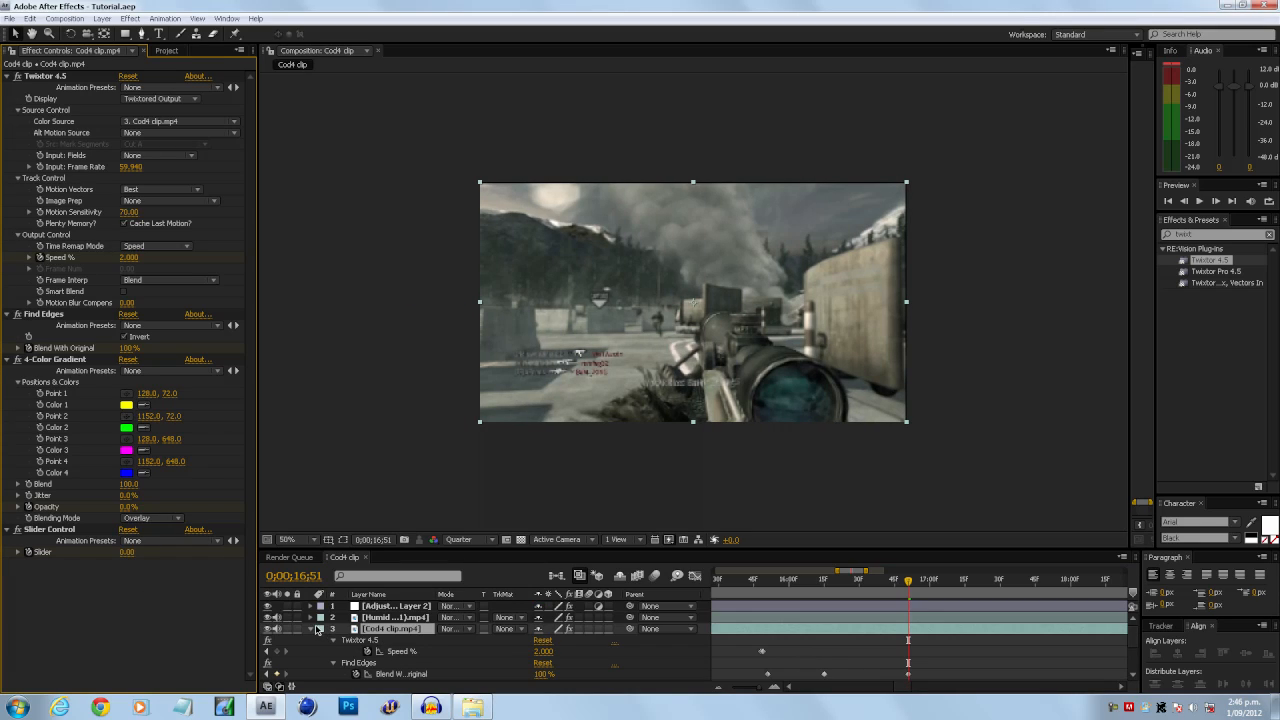
click(311, 630)
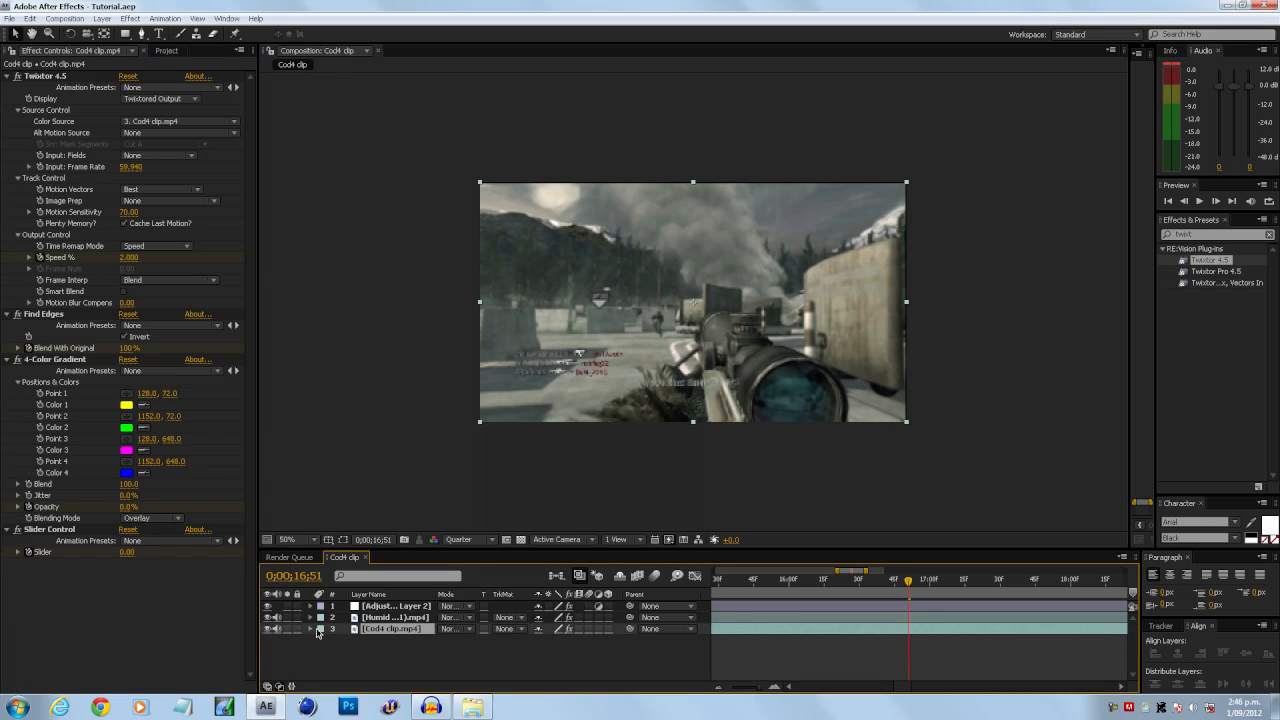
Step: Import Intervention.wav from the Mw2 folder in Sounds > Gun Shots and add it to the composition below the Cod4 clip
click(168, 51)
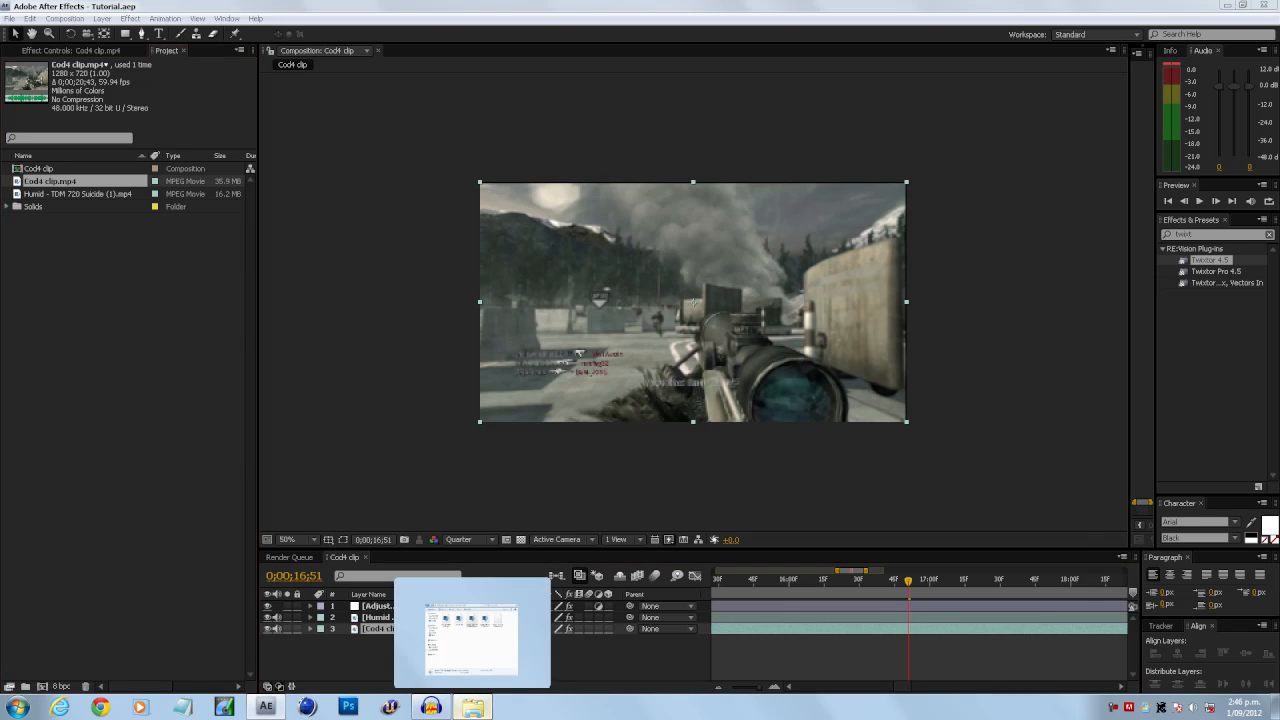
click(473, 707)
click(654, 208)
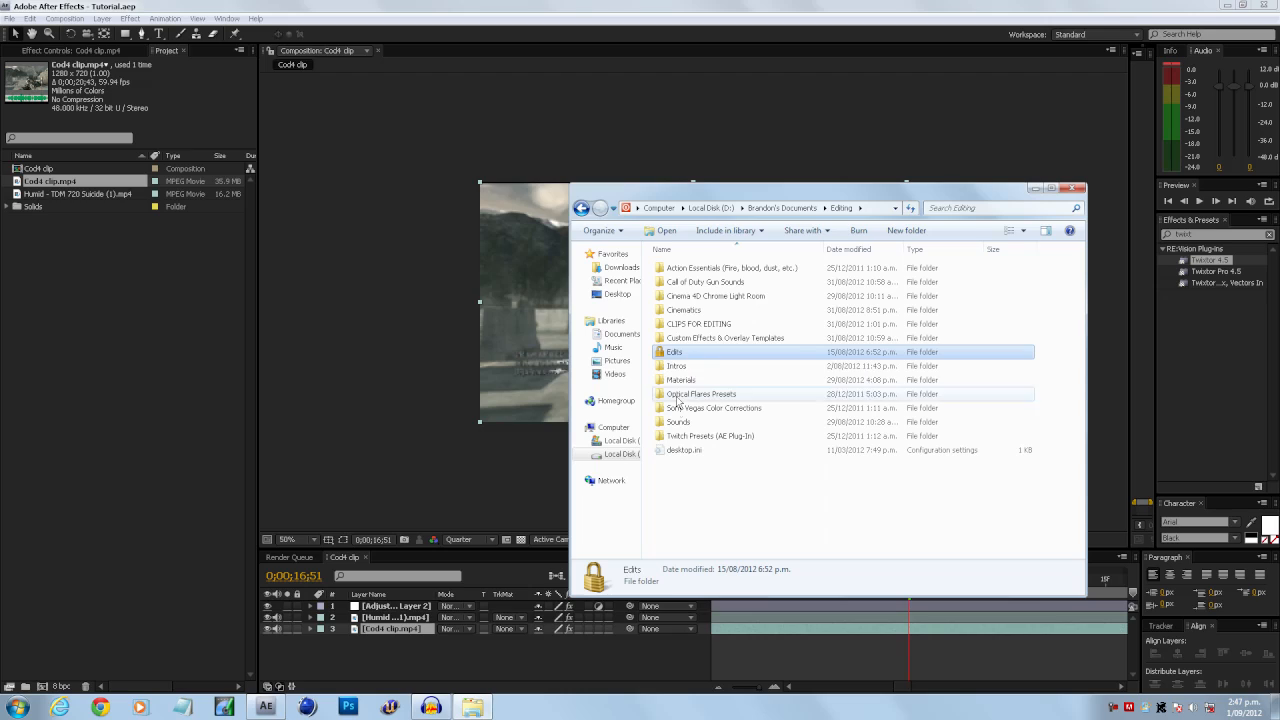
double_click(679, 422)
double_click(683, 268)
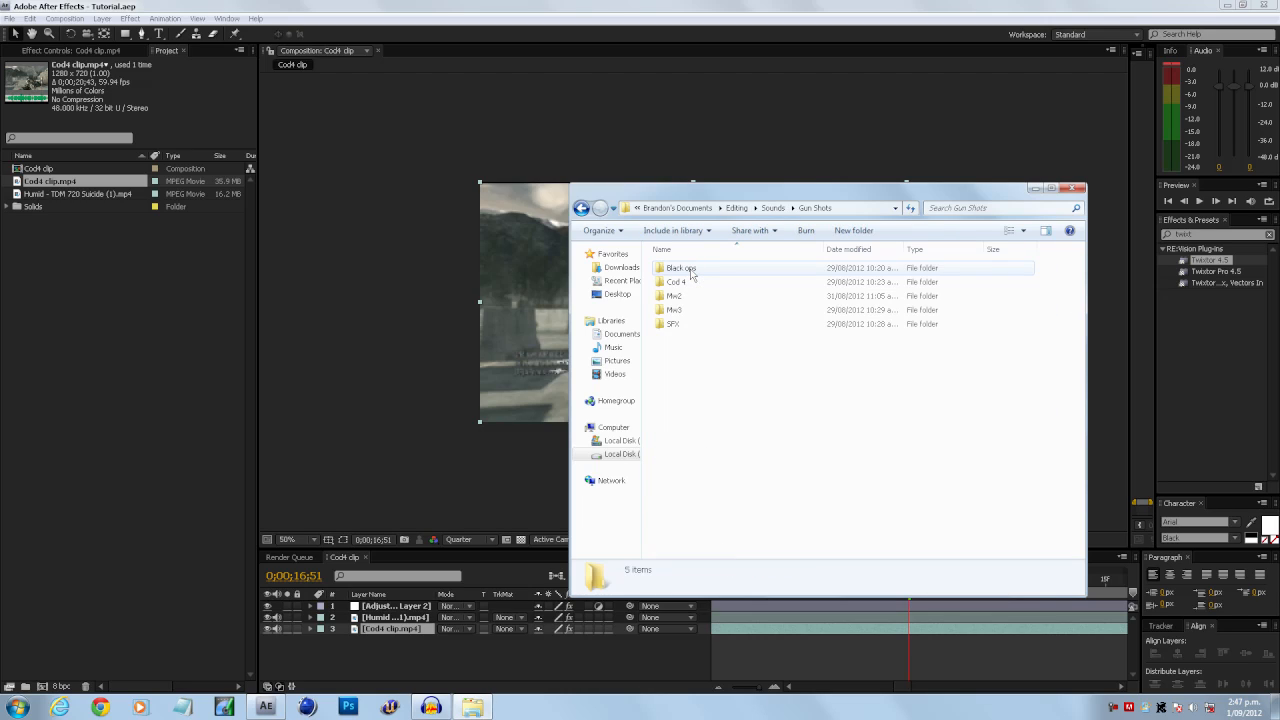
double_click(688, 295)
drag(688, 299, 70, 302)
drag(70, 208, 380, 640)
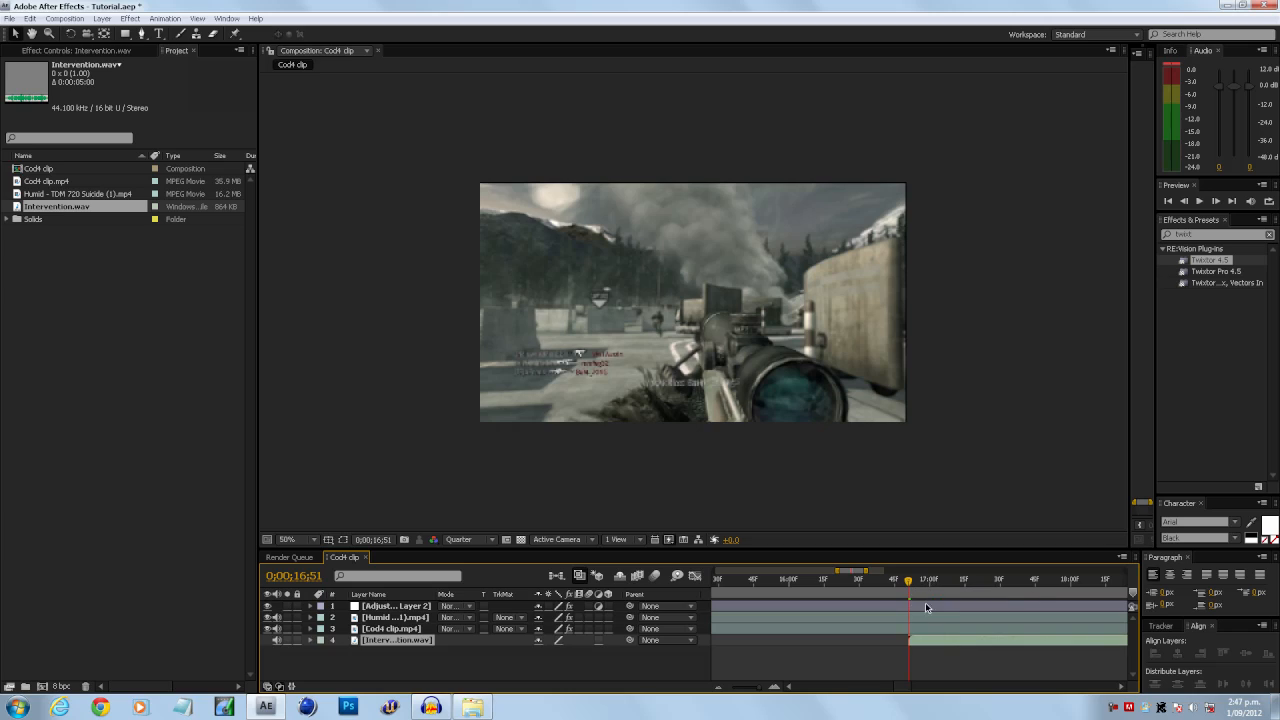
Step: Time-reverse the Intervention.wav layer
right_click(935, 645)
mouse_move(967, 331)
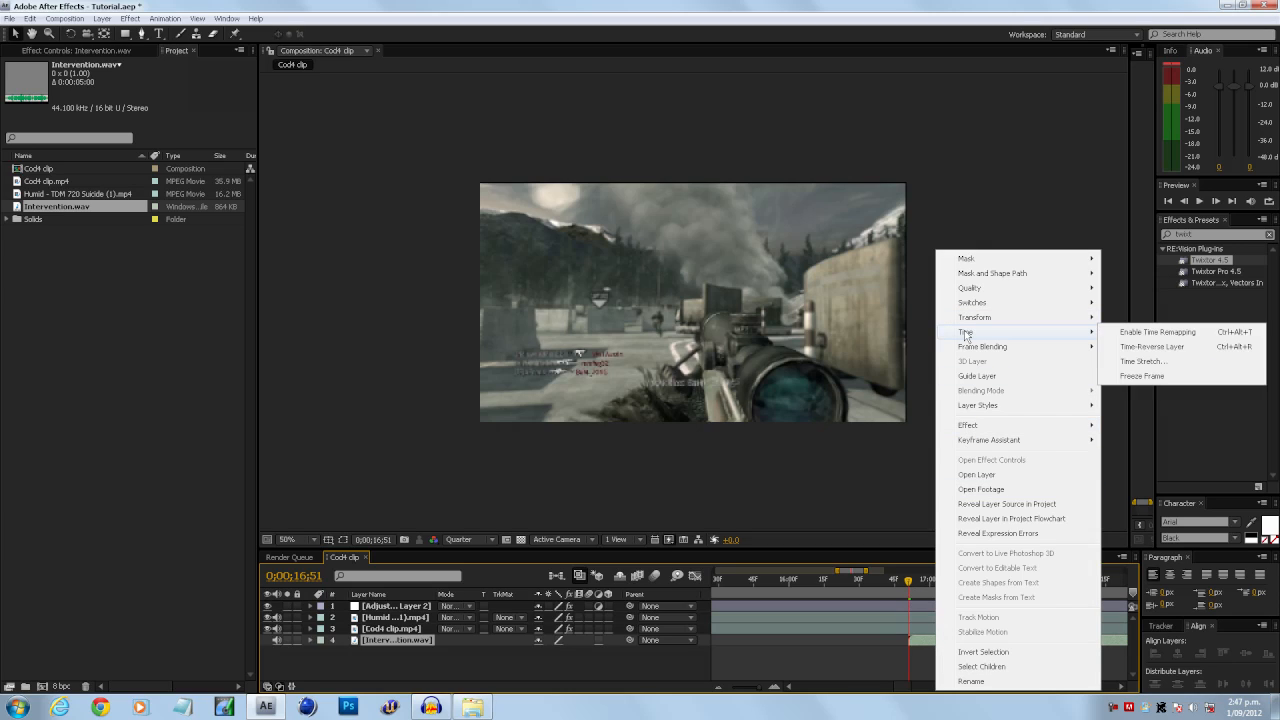
click(1153, 348)
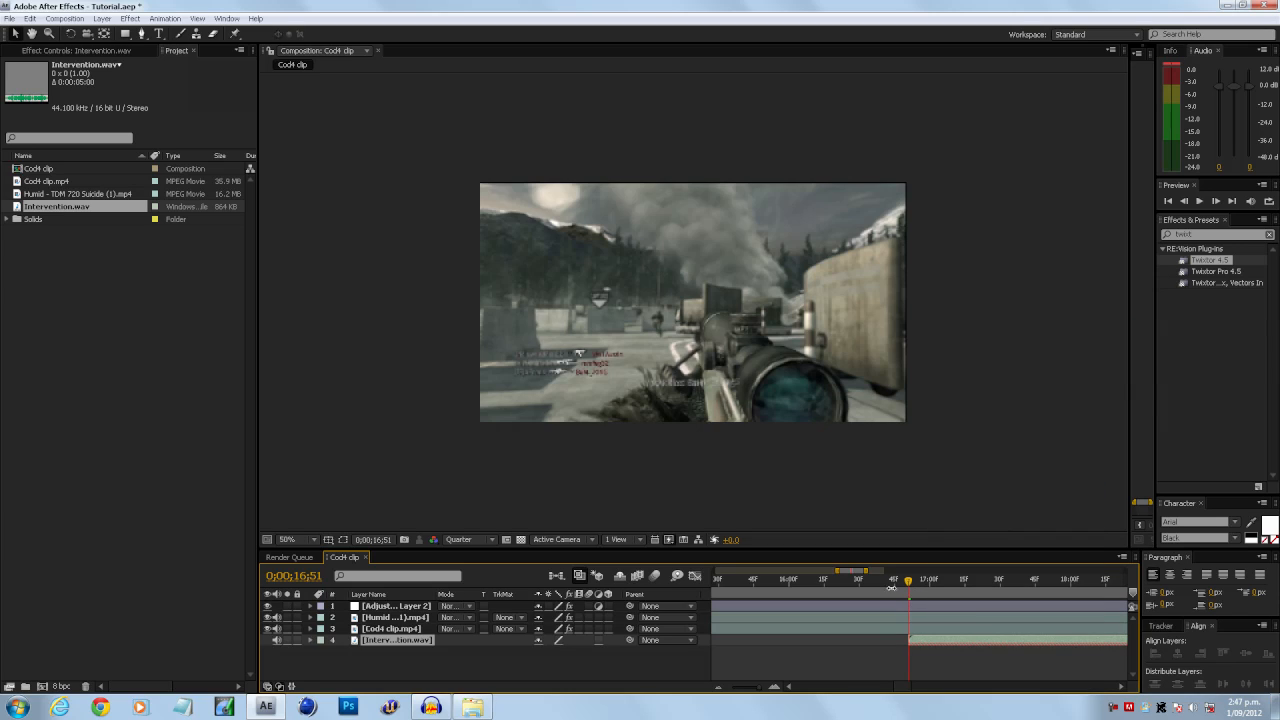
Step: Show the Intervention.wav waveform and move the layer so its end lands on the Slider peak at 0;00;16;35
drag(910, 580, 873, 584)
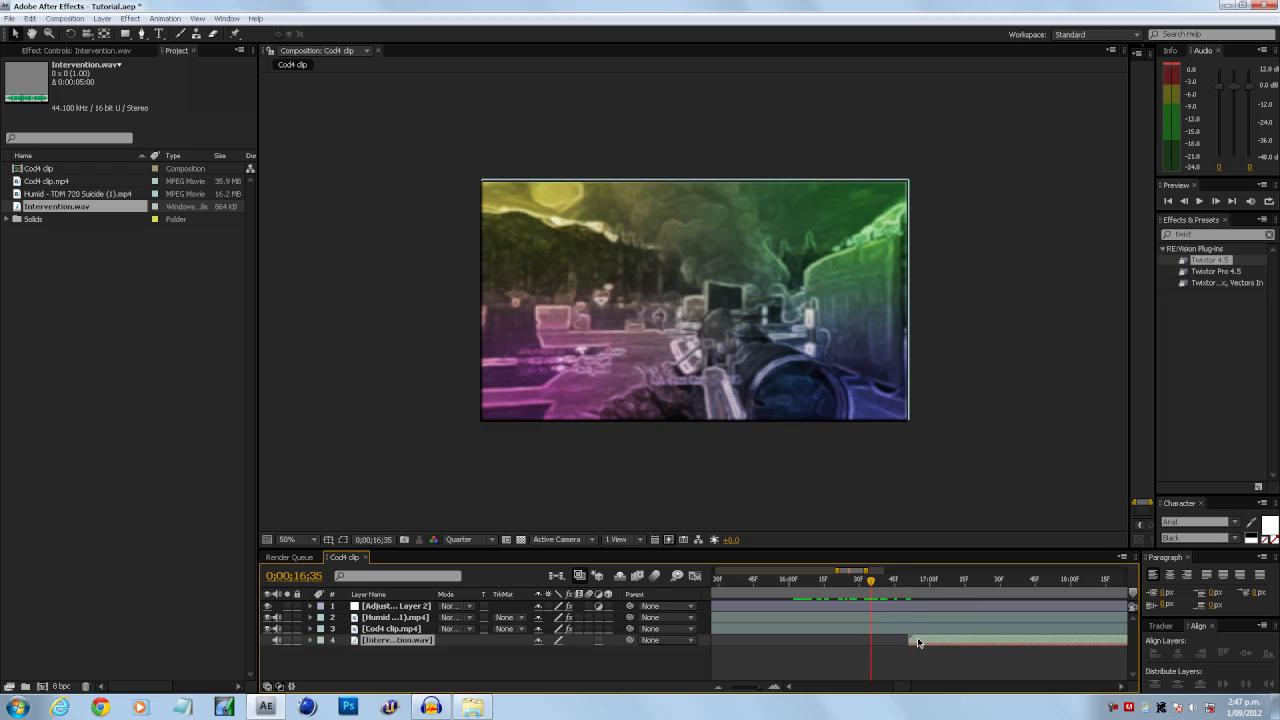
key(l)
key(l)
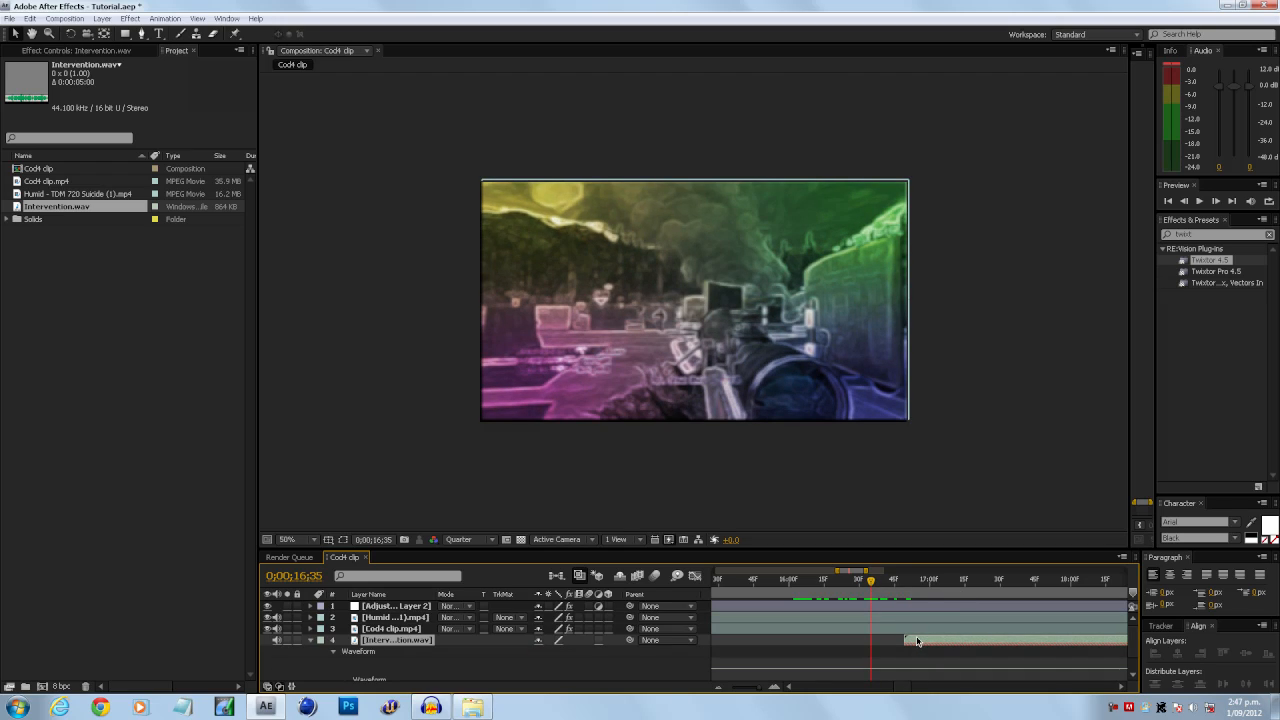
scroll(917, 641, down, 2)
click(803, 649)
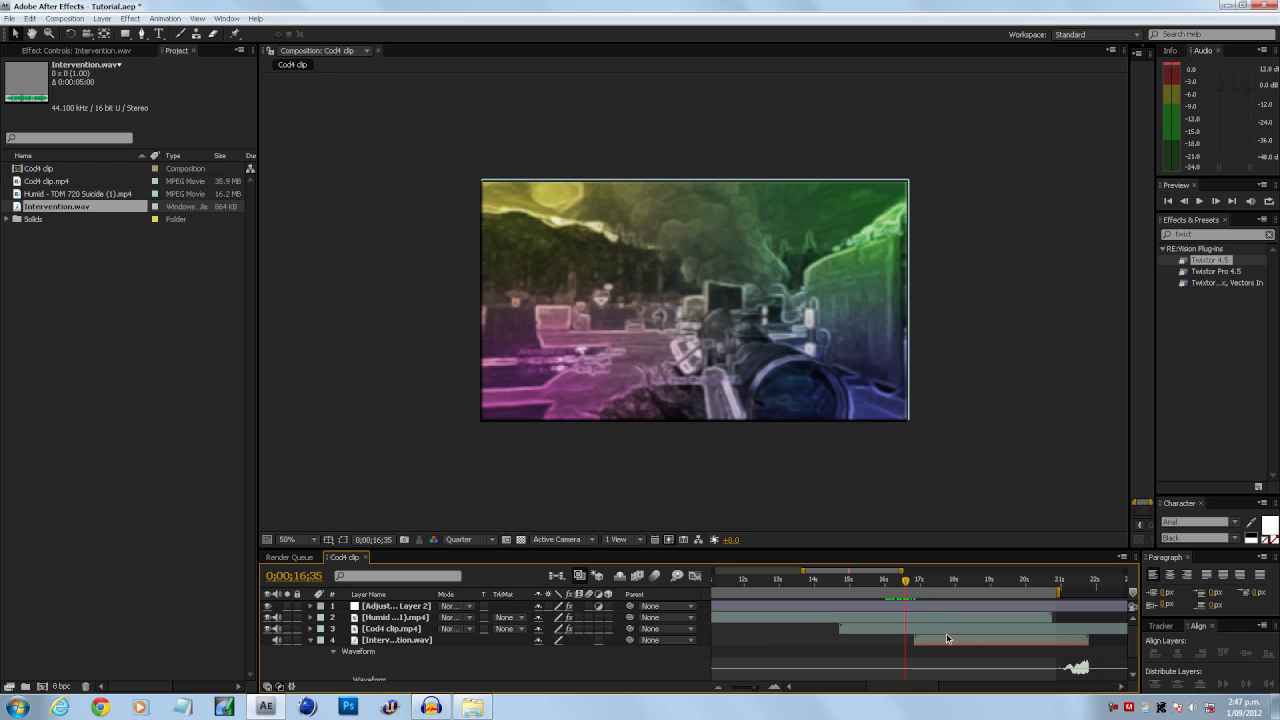
drag(947, 639, 869, 647)
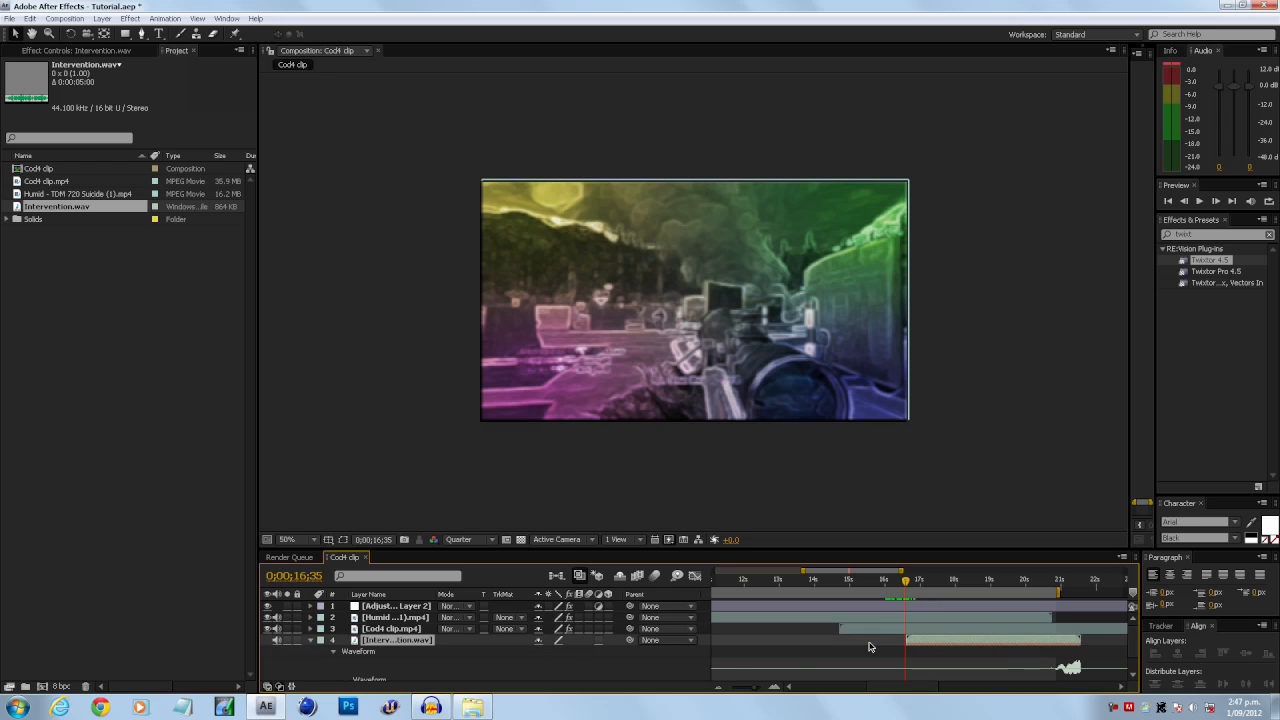
key(bracketright)
scroll(903, 645, up, 3)
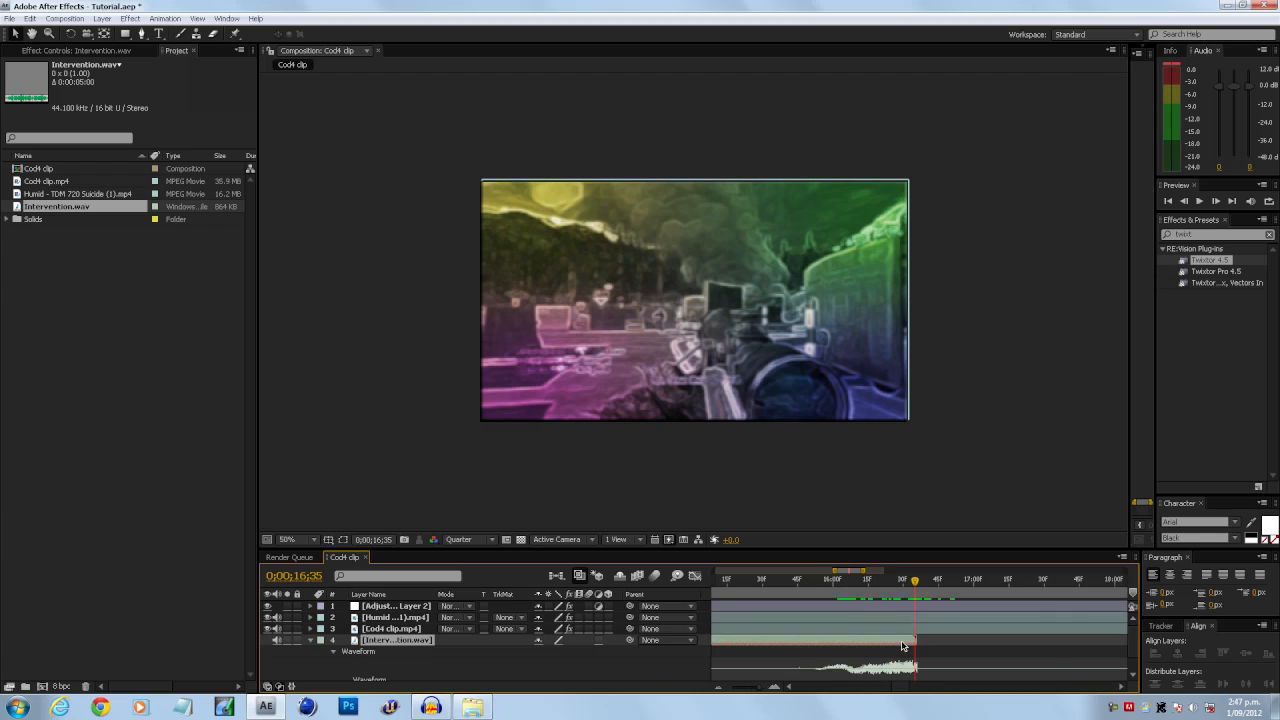
scroll(903, 643, down, 3)
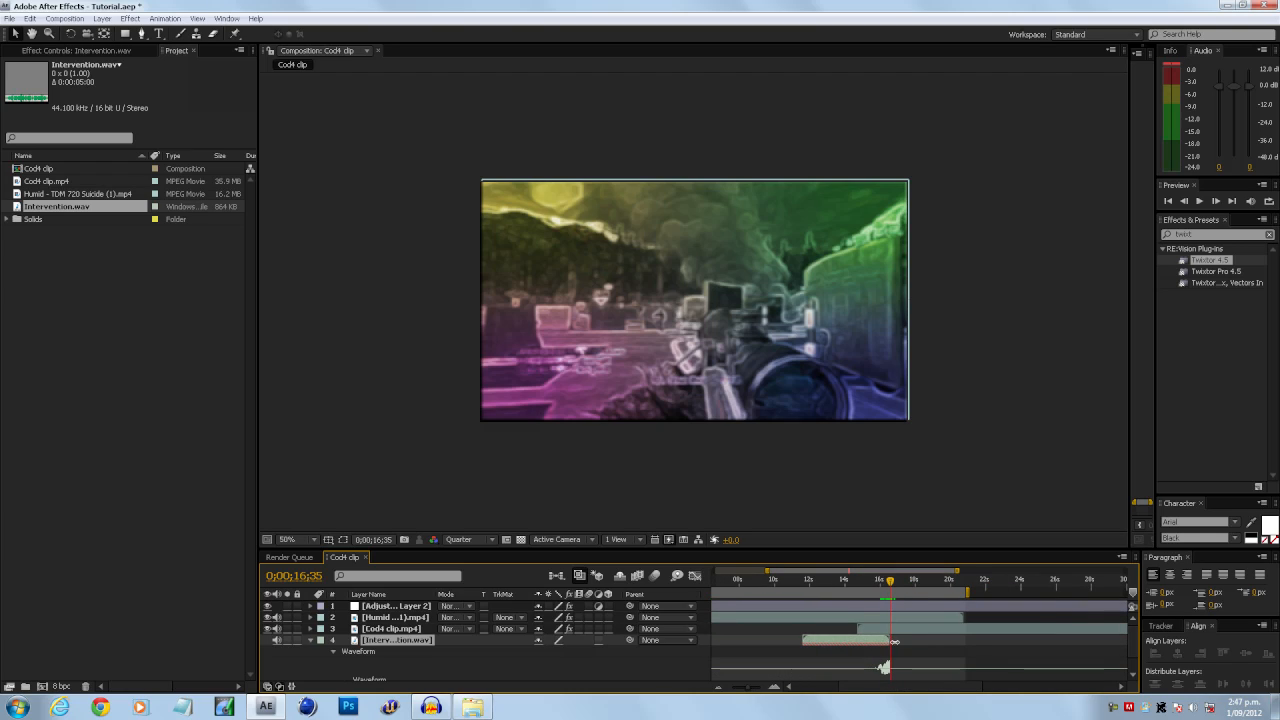
Step: Collapse the Intervention.wav layer and set the work area from about 0;00;15;42 to 0;00;17;03 around the transition
click(840, 580)
click(823, 582)
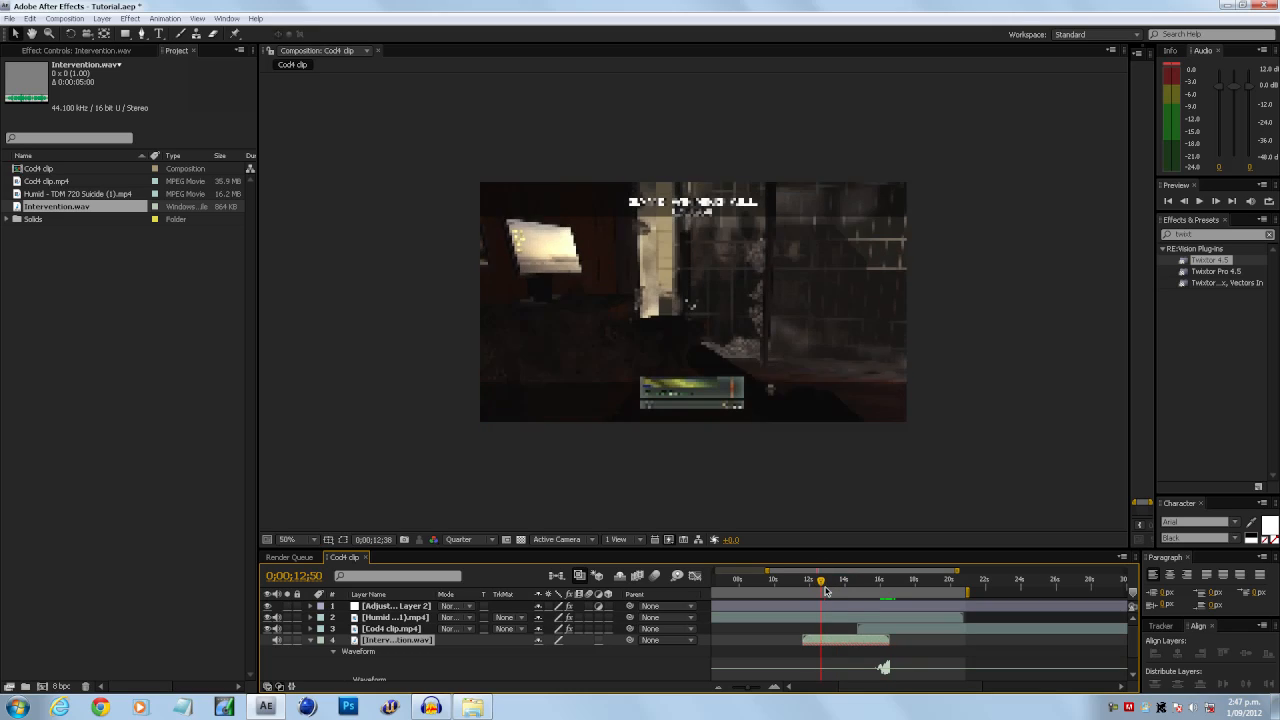
scroll(825, 592, down, 2)
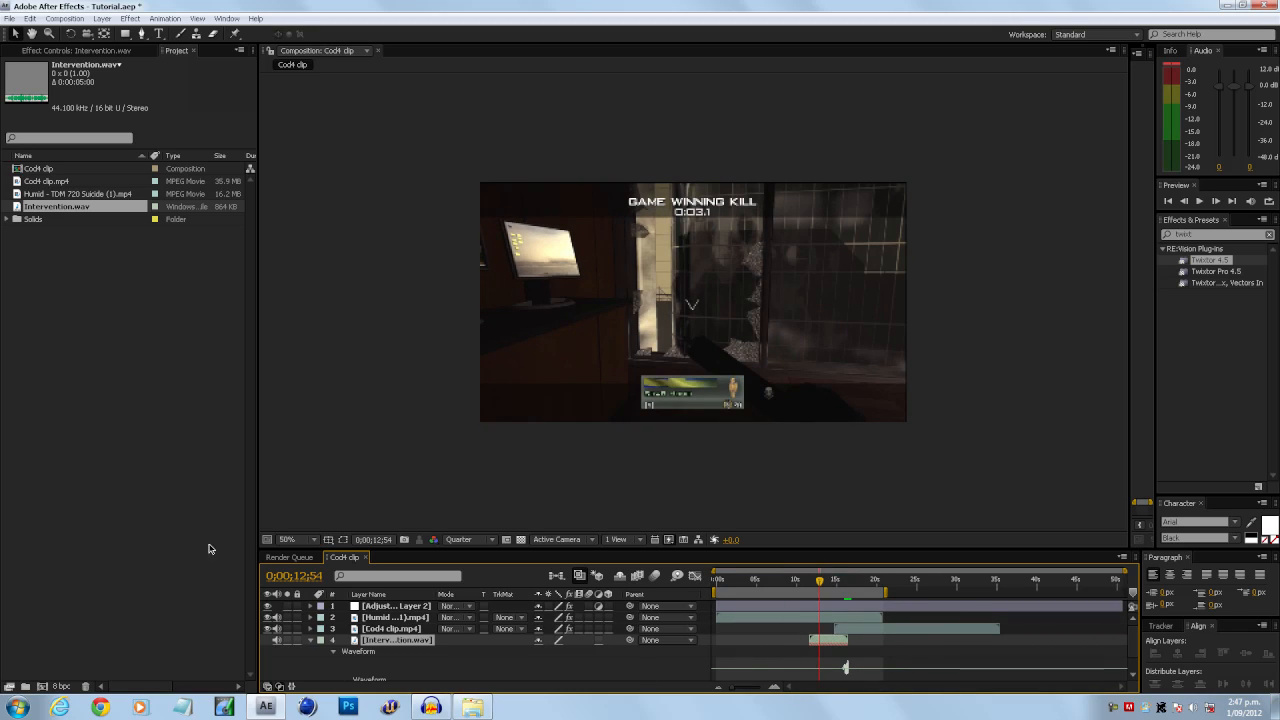
click(311, 641)
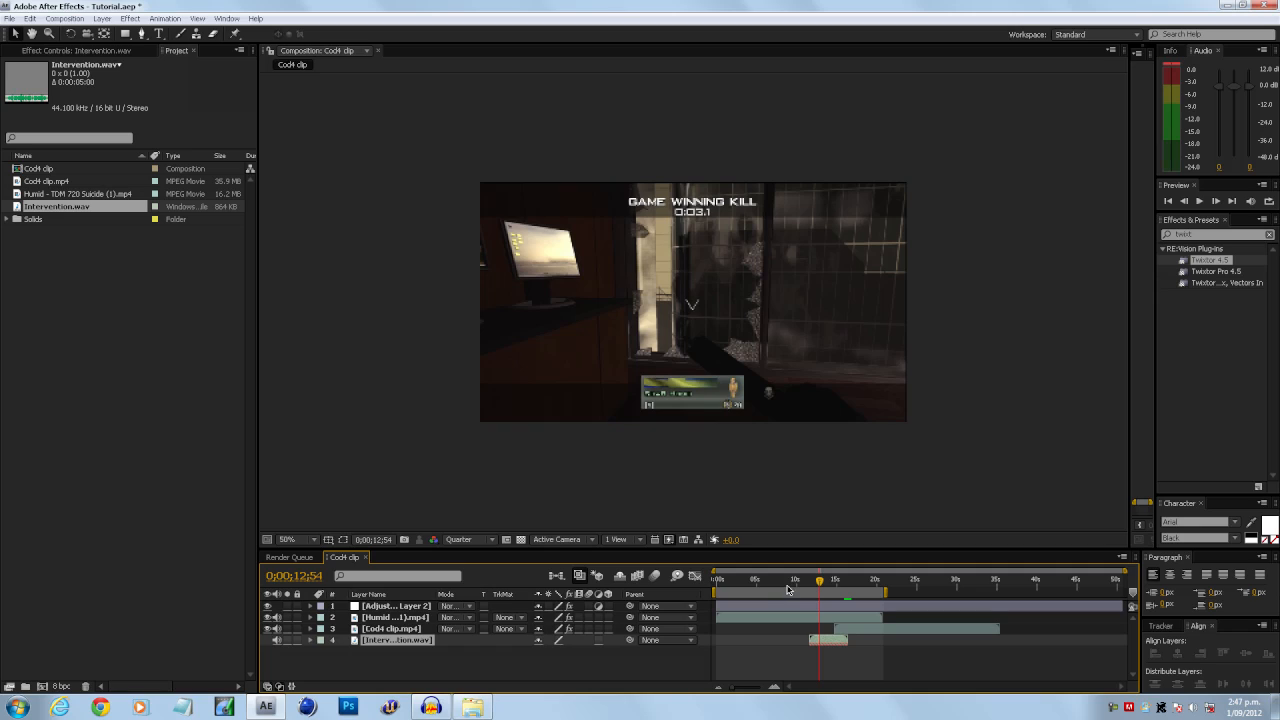
drag(815, 582, 893, 594)
scroll(872, 622, up, 3)
scroll(872, 622, up, 2)
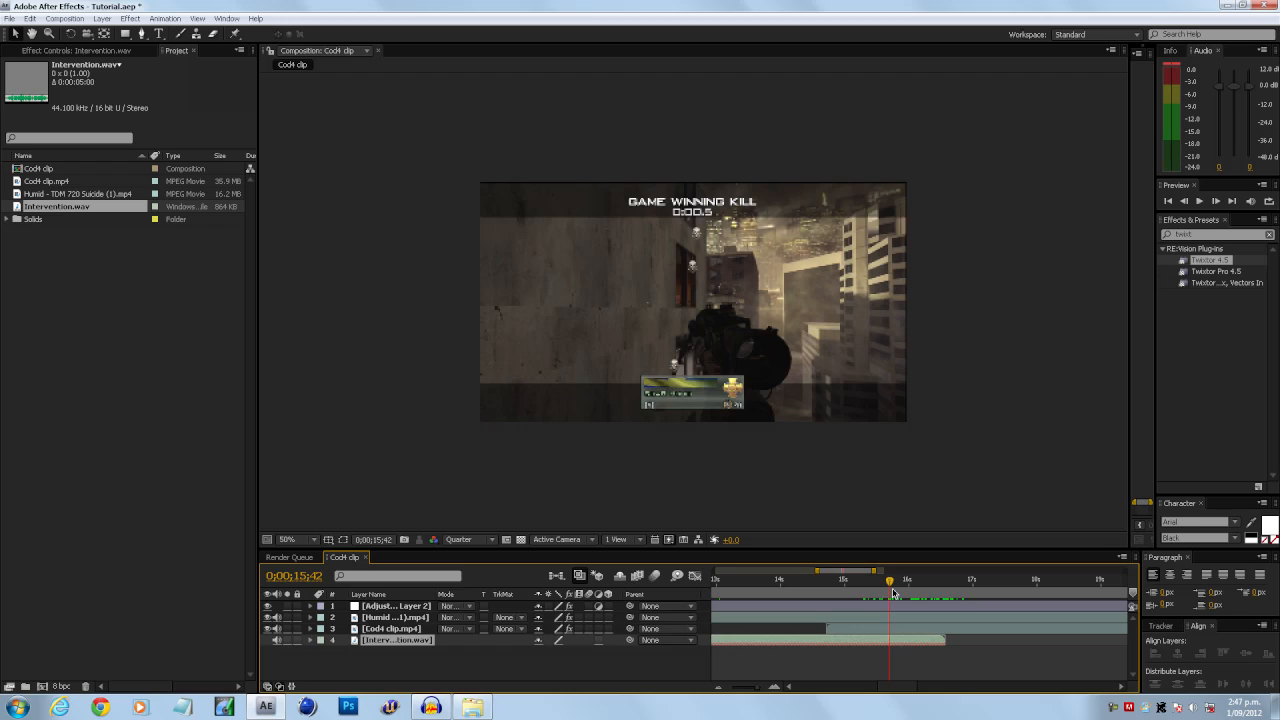
scroll(884, 616, down, 4)
scroll(874, 613, up, 4)
click(857, 588)
drag(857, 588, 838, 587)
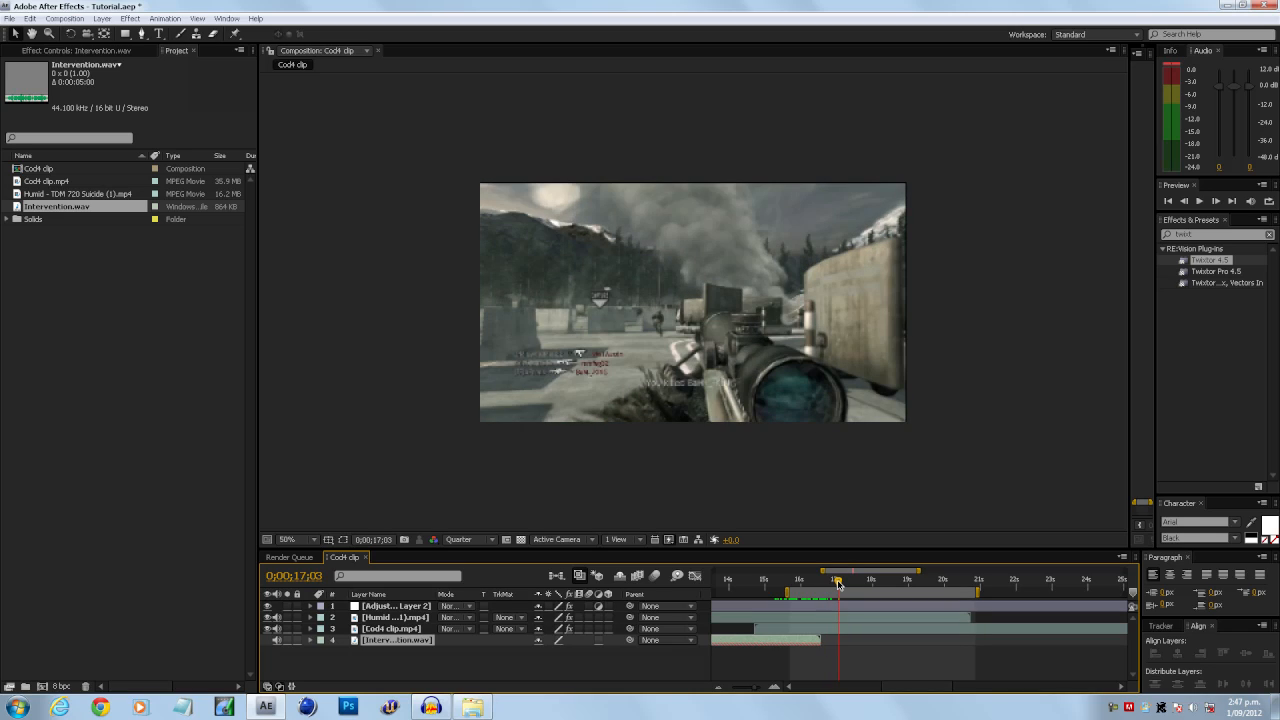
key(n)
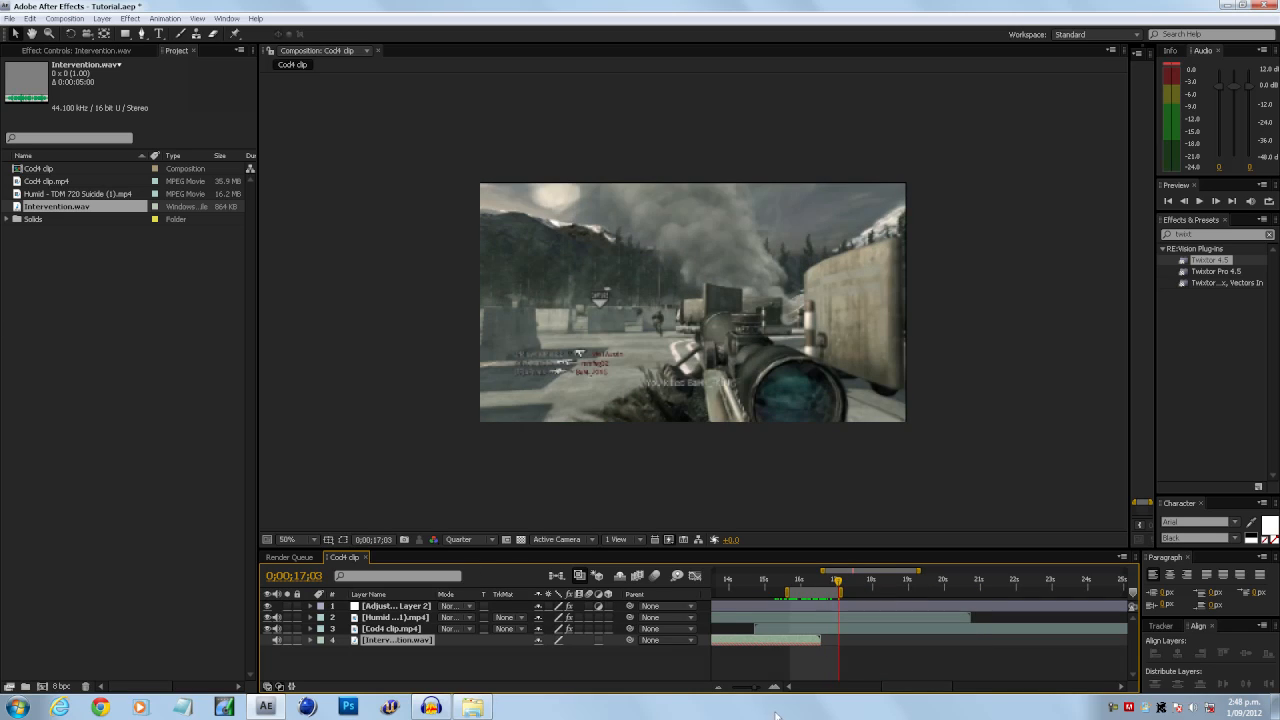
Step: RAM-preview the work area at Full resolution and mute the audio of the Humid and Cod4 clips
click(489, 540)
click(471, 579)
key(KP_0)
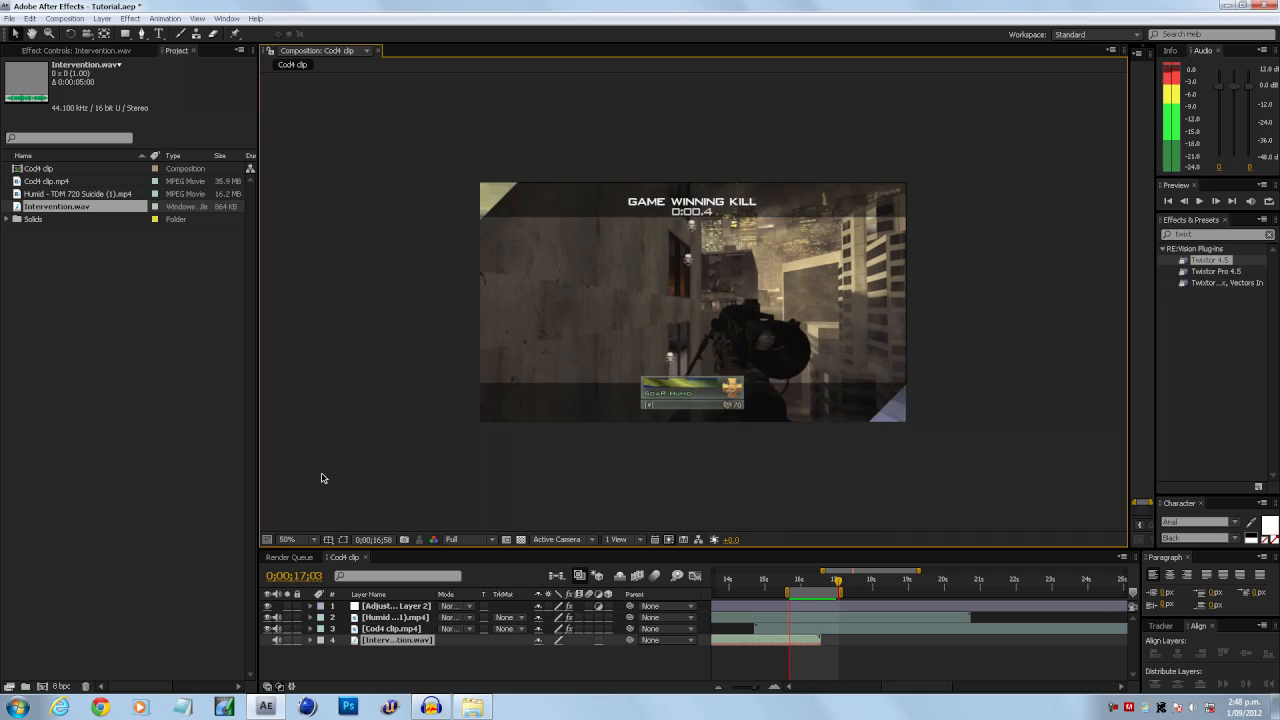
key(space)
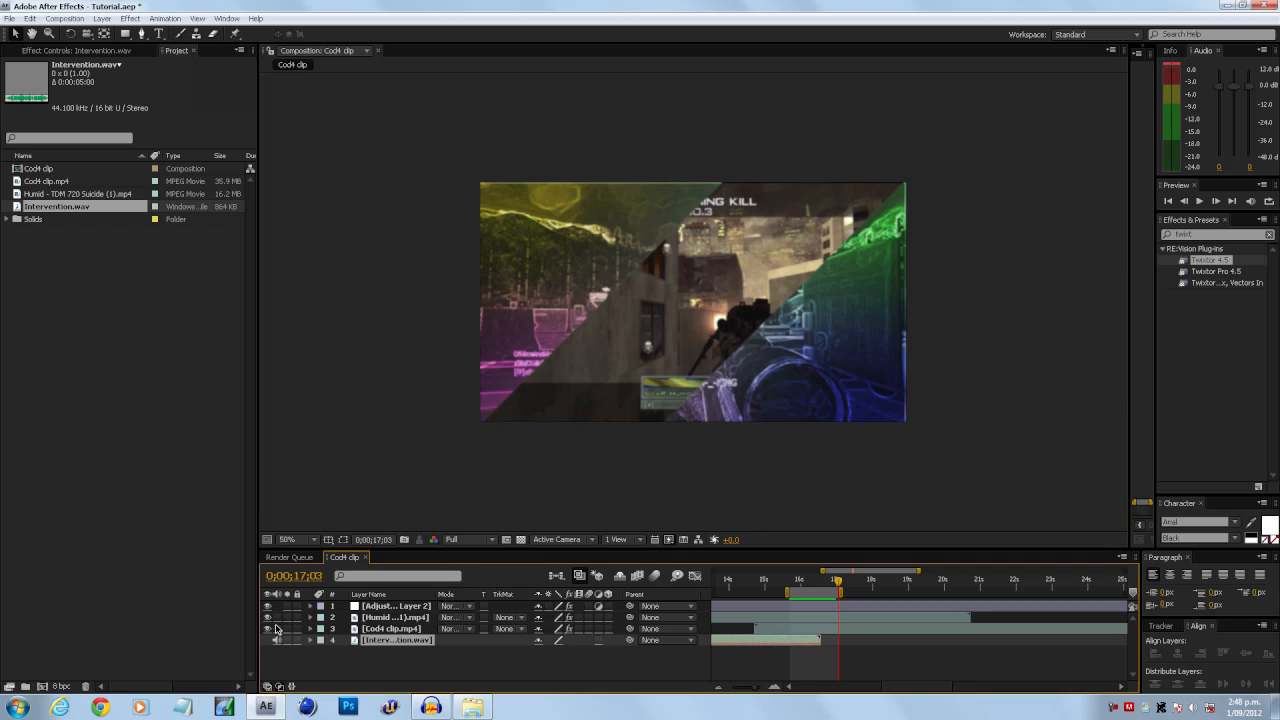
Step: Keyframe the Humid clip's Scale at 0;00;15;51, advance one frame and set it to 120%
drag(810, 587, 839, 584)
scroll(790, 595, up, 3)
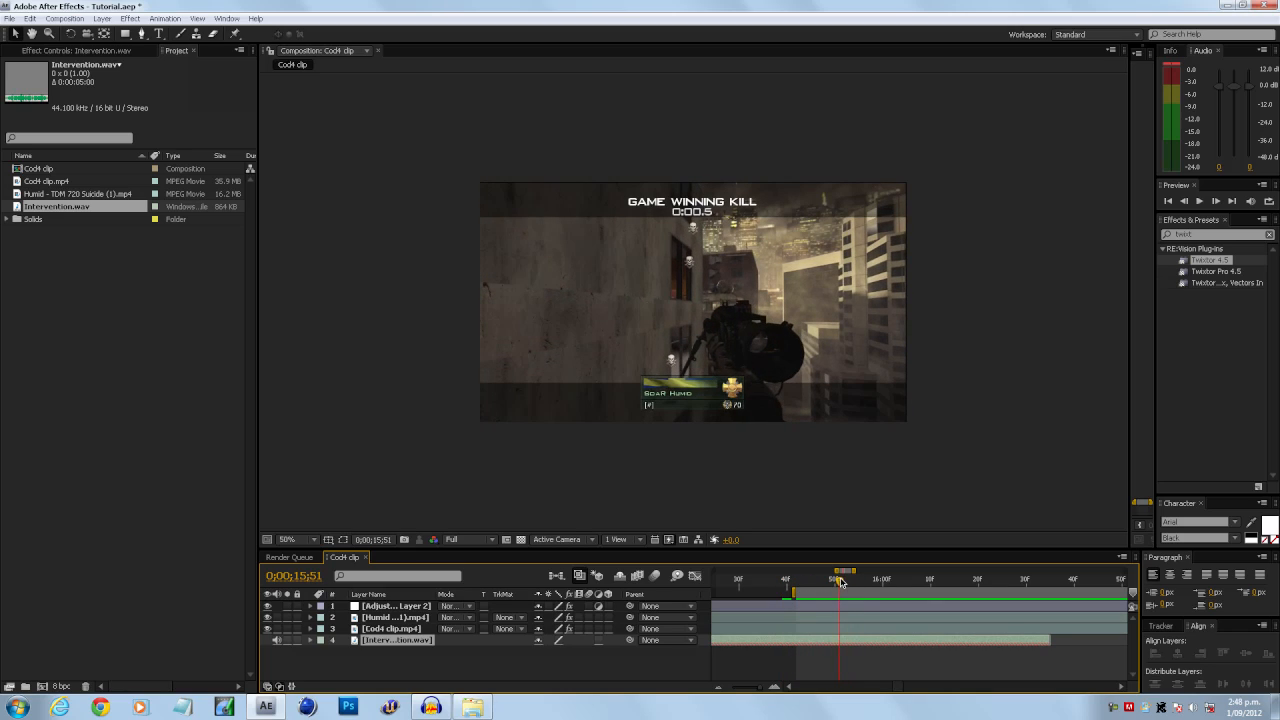
click(834, 618)
key(s)
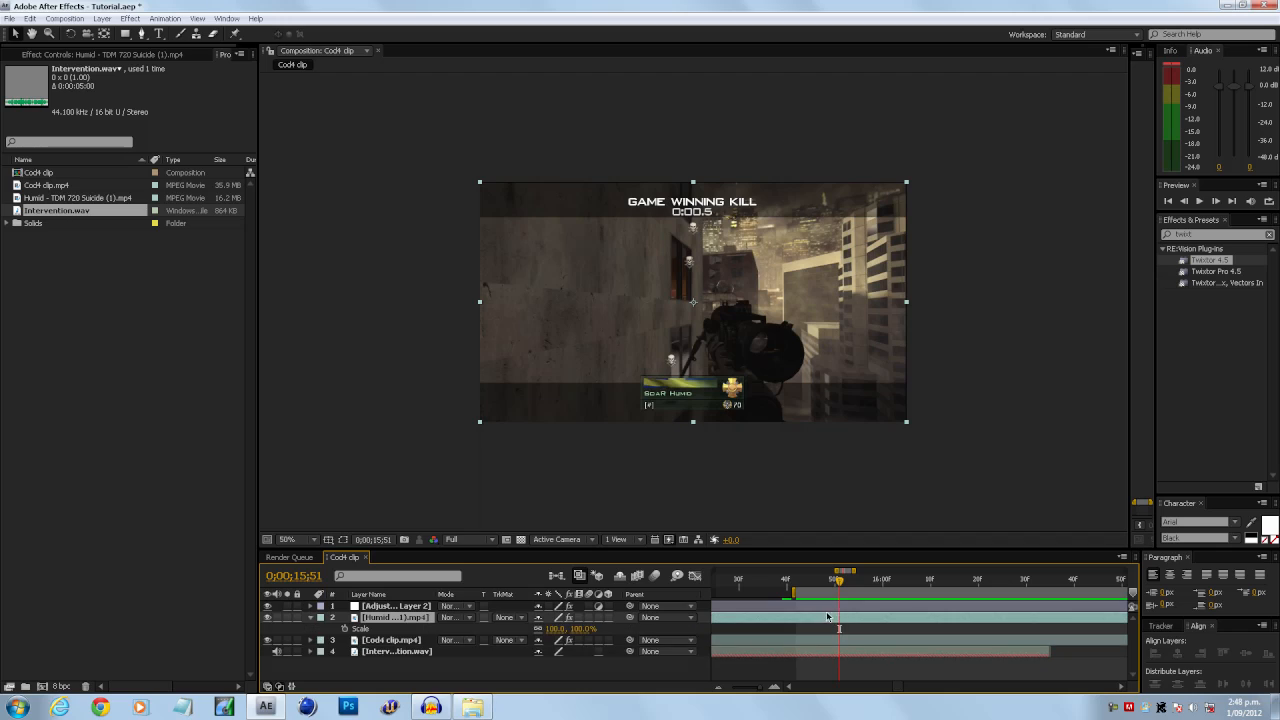
click(341, 627)
click(1215, 200)
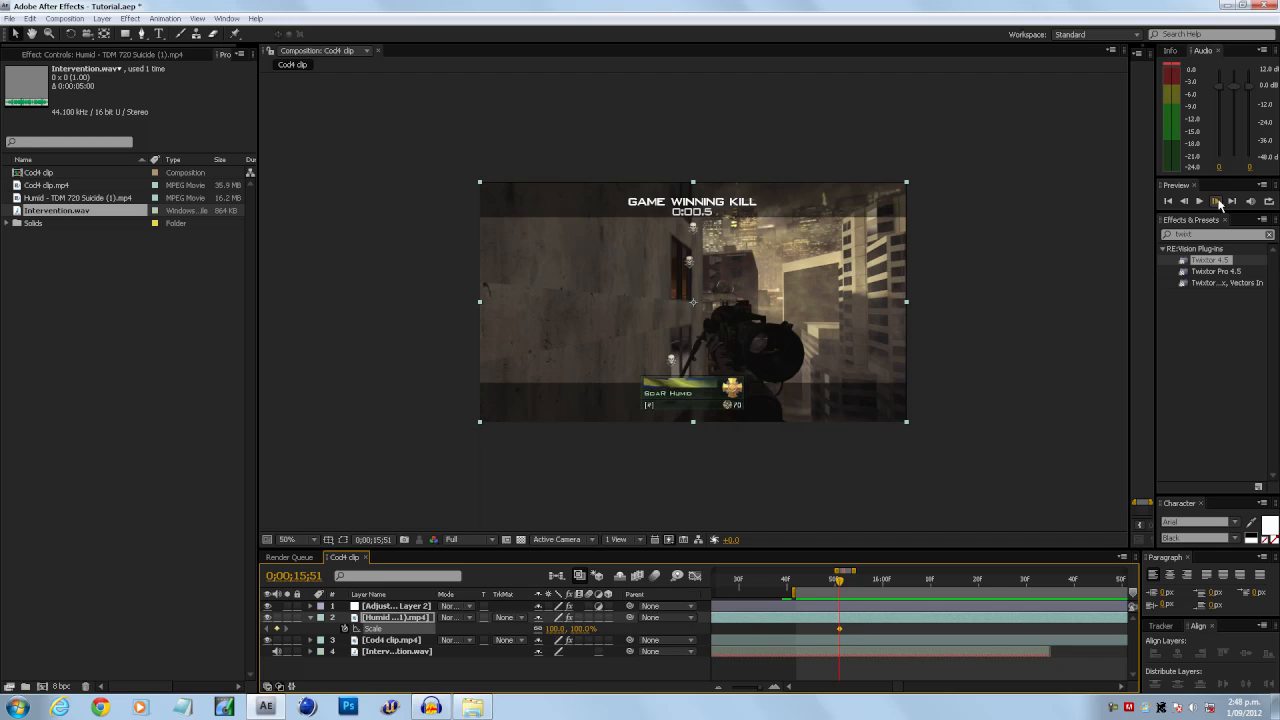
click(558, 628)
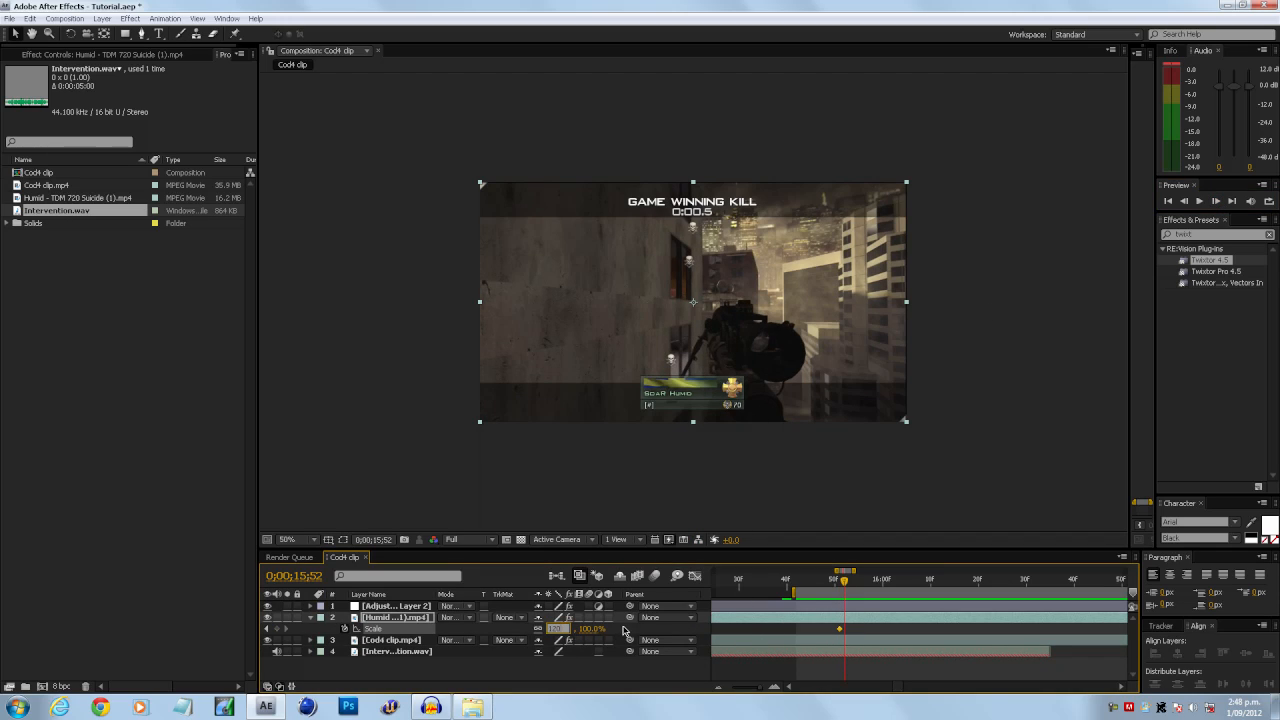
text(120)
key(Return)
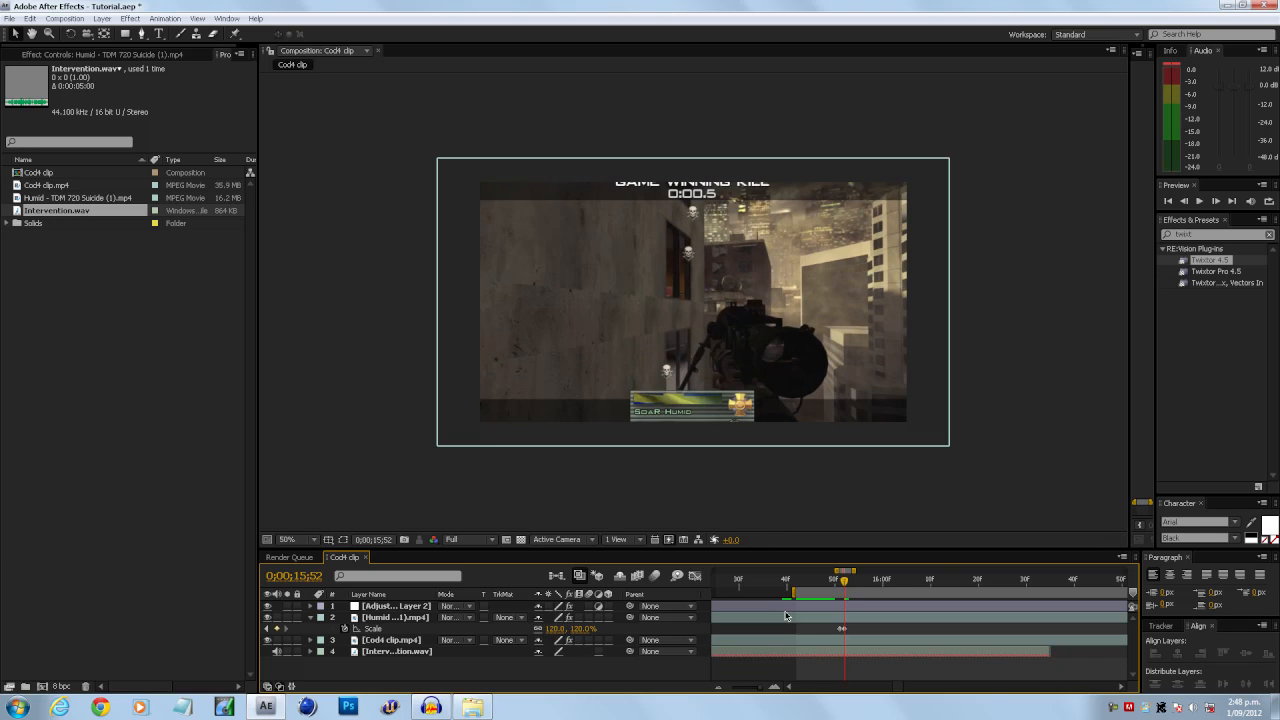
Step: At 0;00;16;35, set the Humid clip's Scale back to 100%
drag(845, 582, 1050, 590)
click(551, 629)
text(100)
click(612, 628)
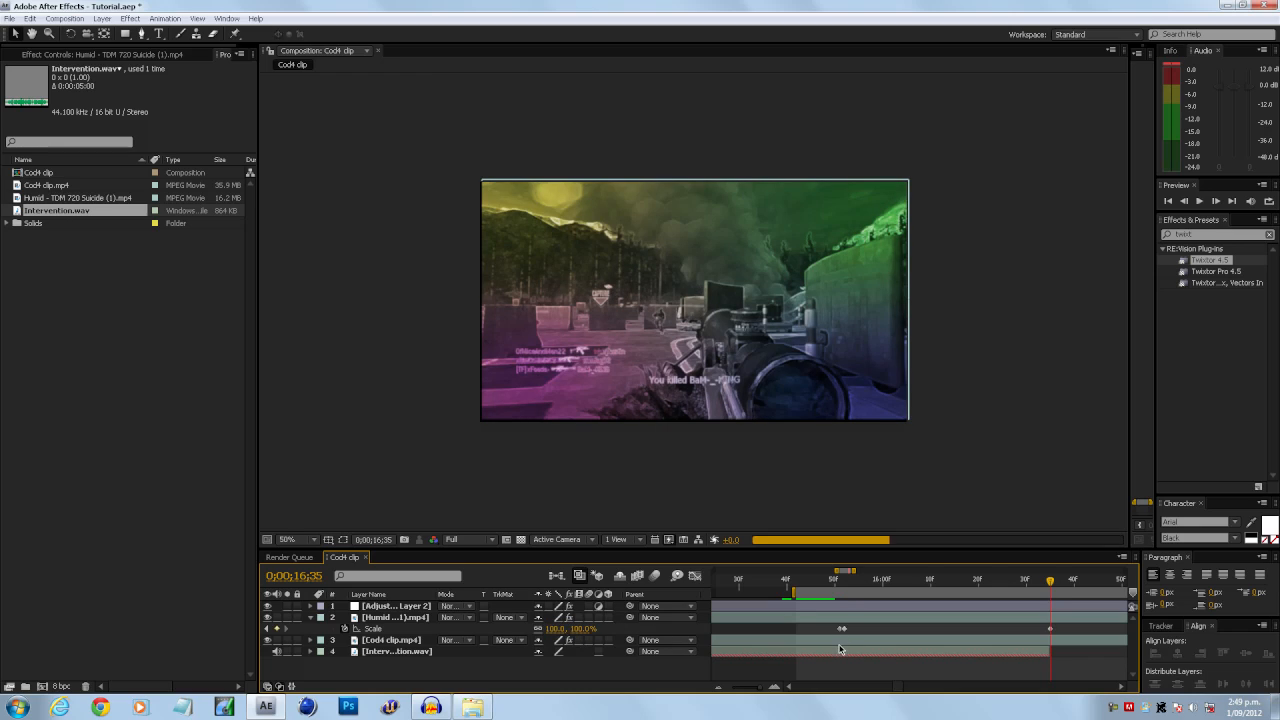
Step: Keyframe the Cod4 clip's Scale at 0;00;15;51, advance one frame and set it to 120%
click(839, 639)
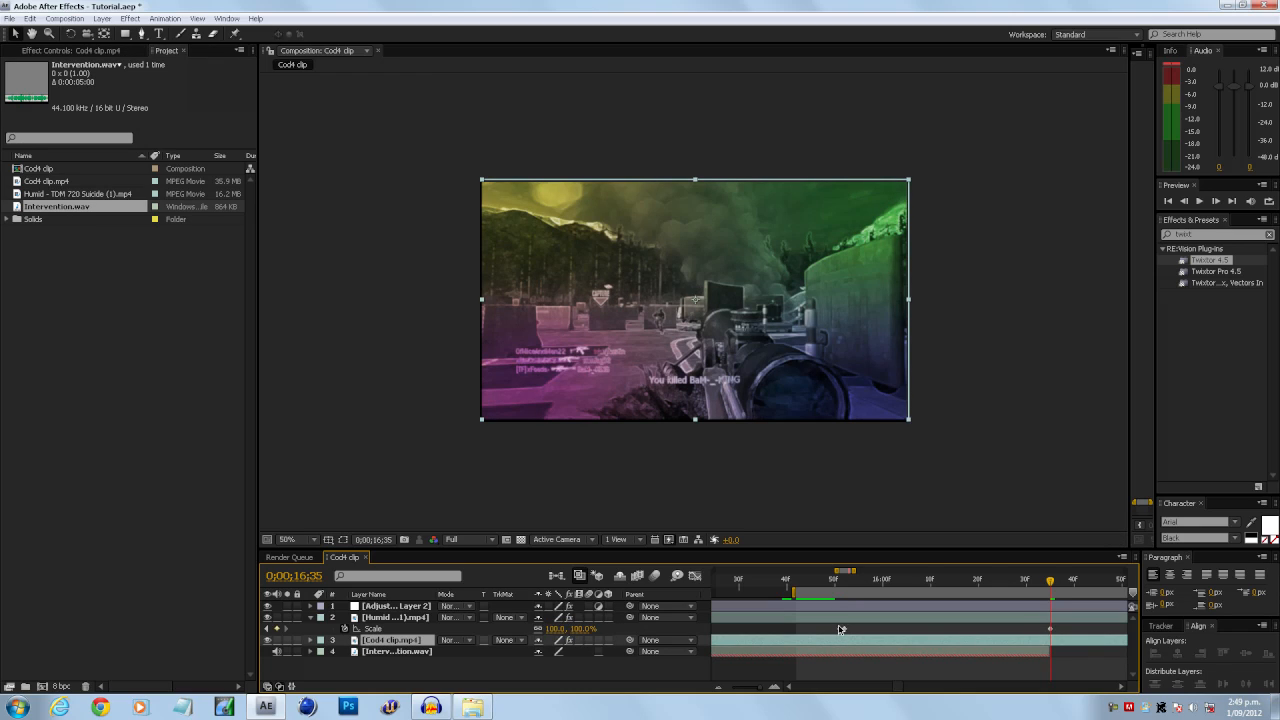
click(838, 588)
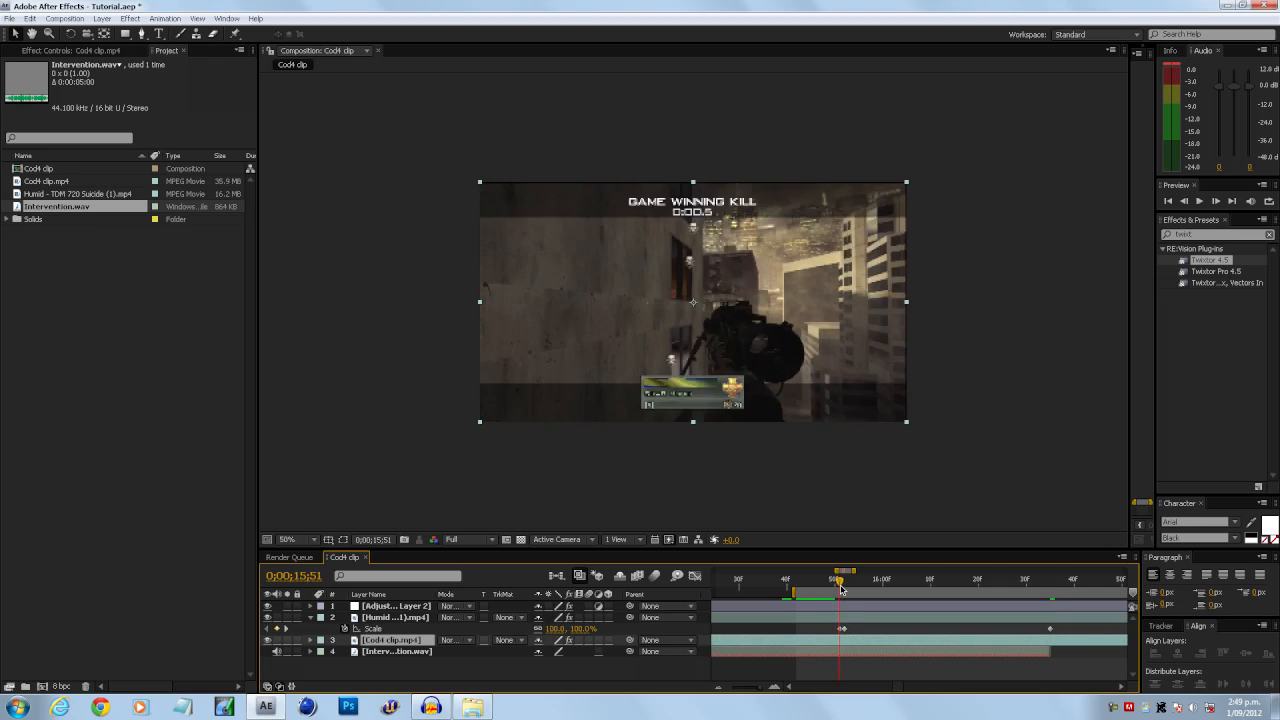
key(s)
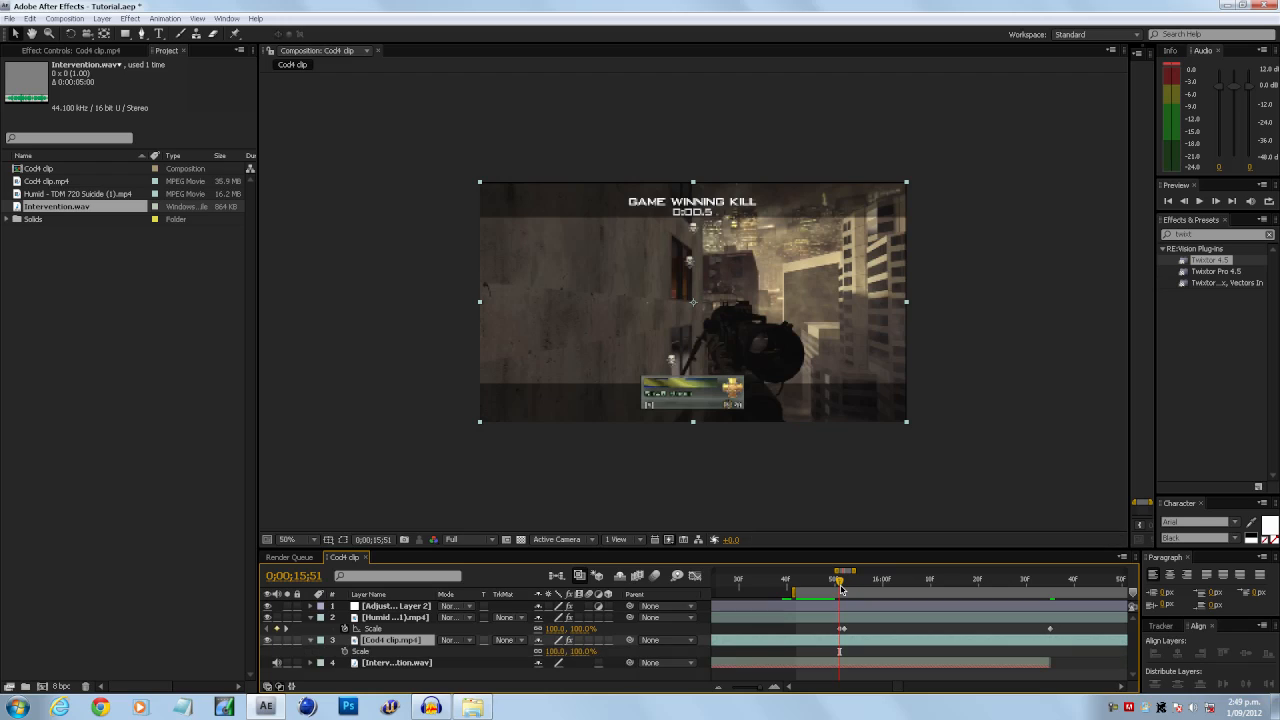
click(344, 652)
click(1216, 201)
click(553, 651)
text(120)
key(Return)
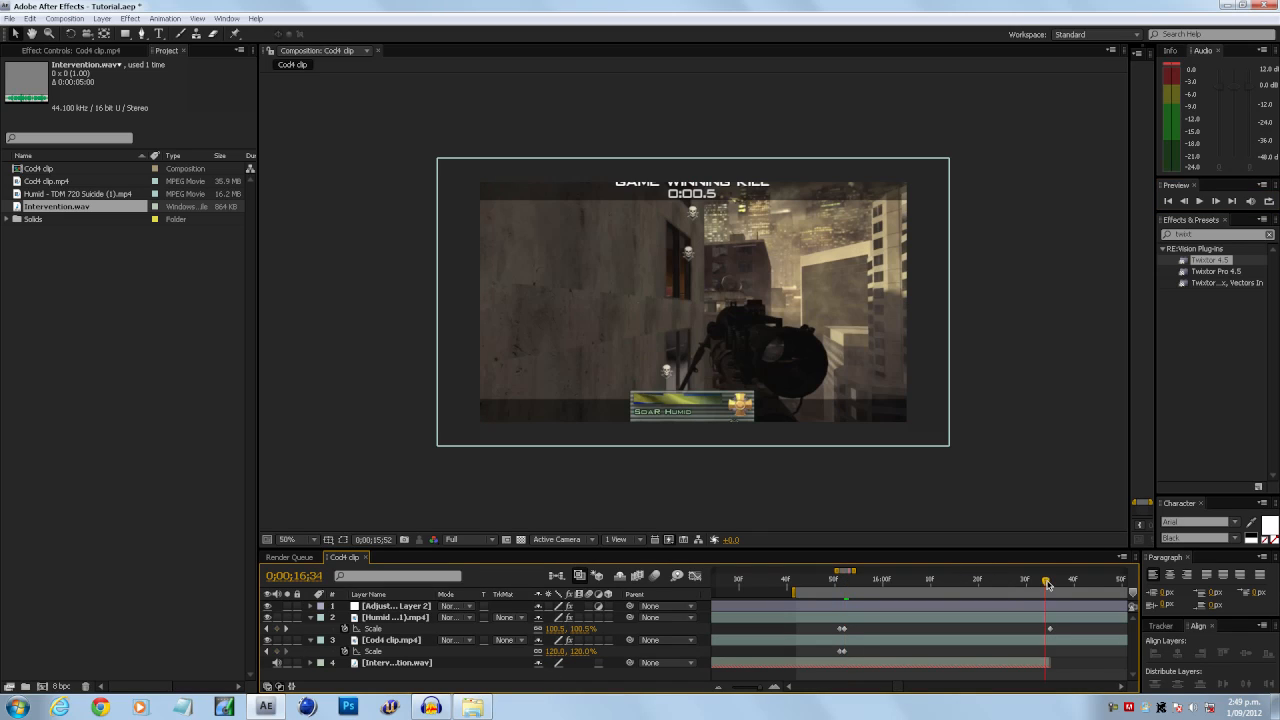
Step: Reveal the Cod4 clip's keyframes and, at the last effect keyframes at 0;00;16;51, set its Scale back to 100%
click(1060, 583)
drag(1063, 583, 1098, 585)
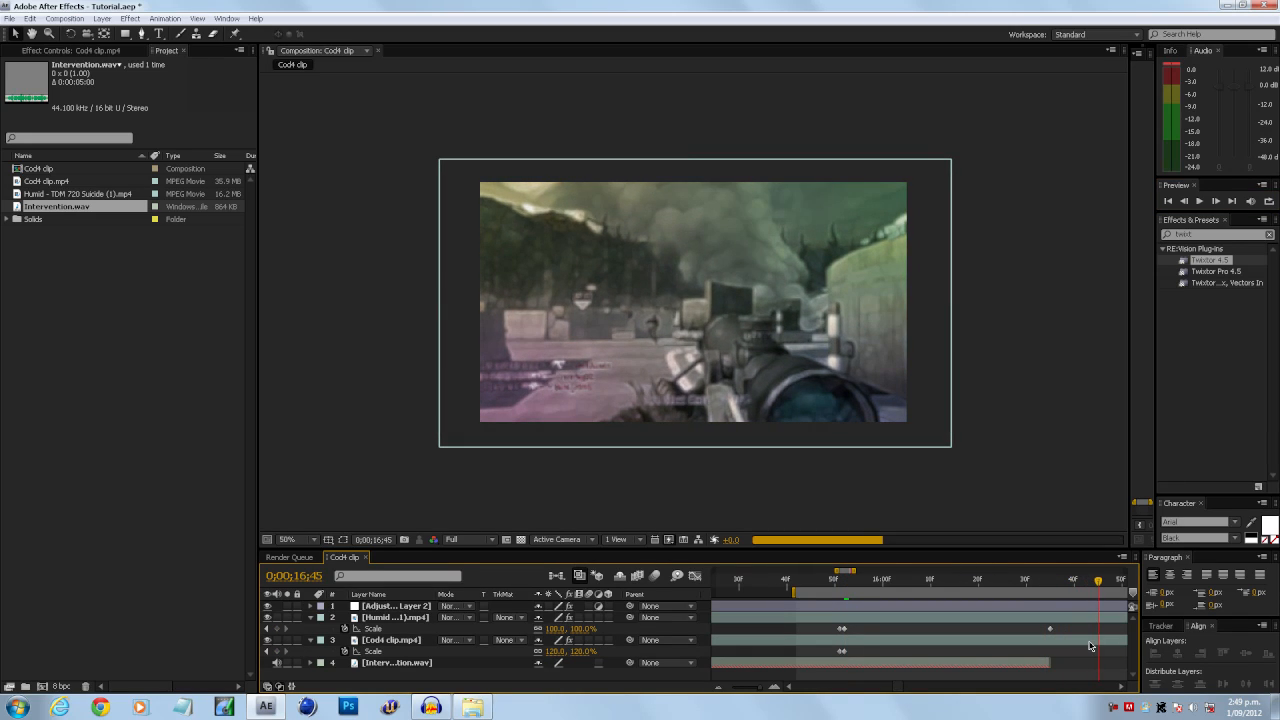
key(minus)
click(1120, 687)
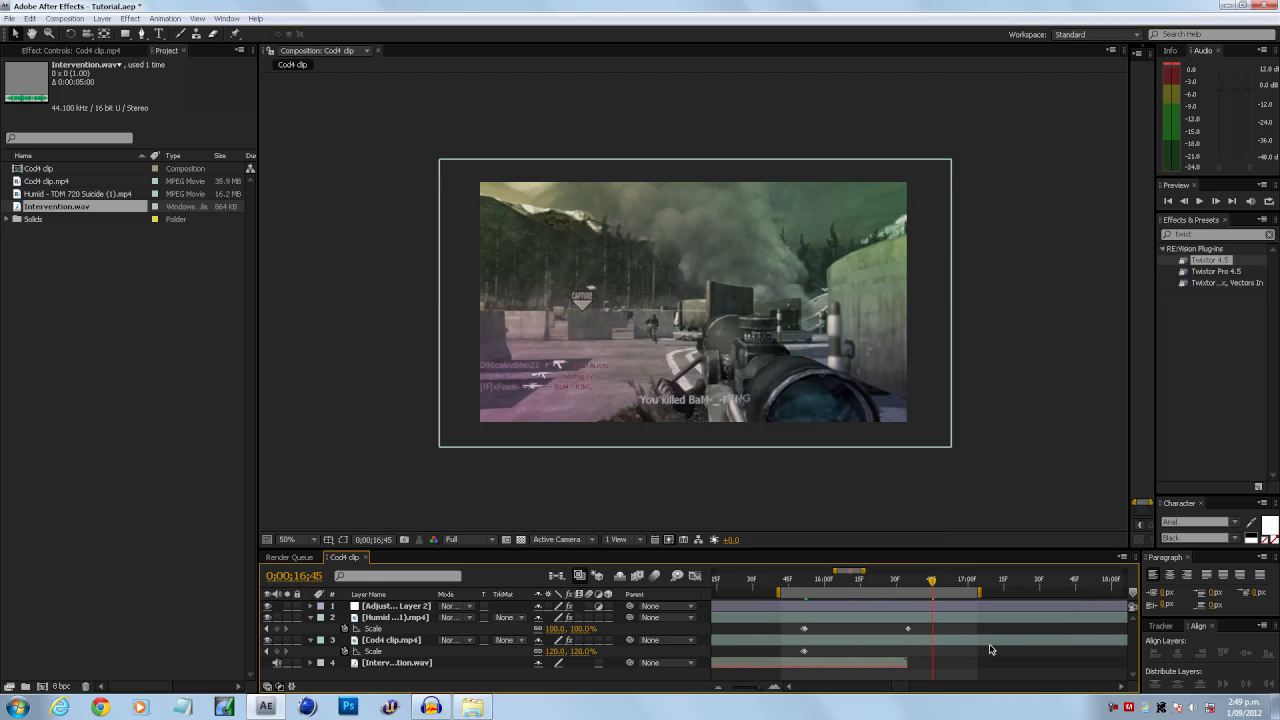
click(990, 643)
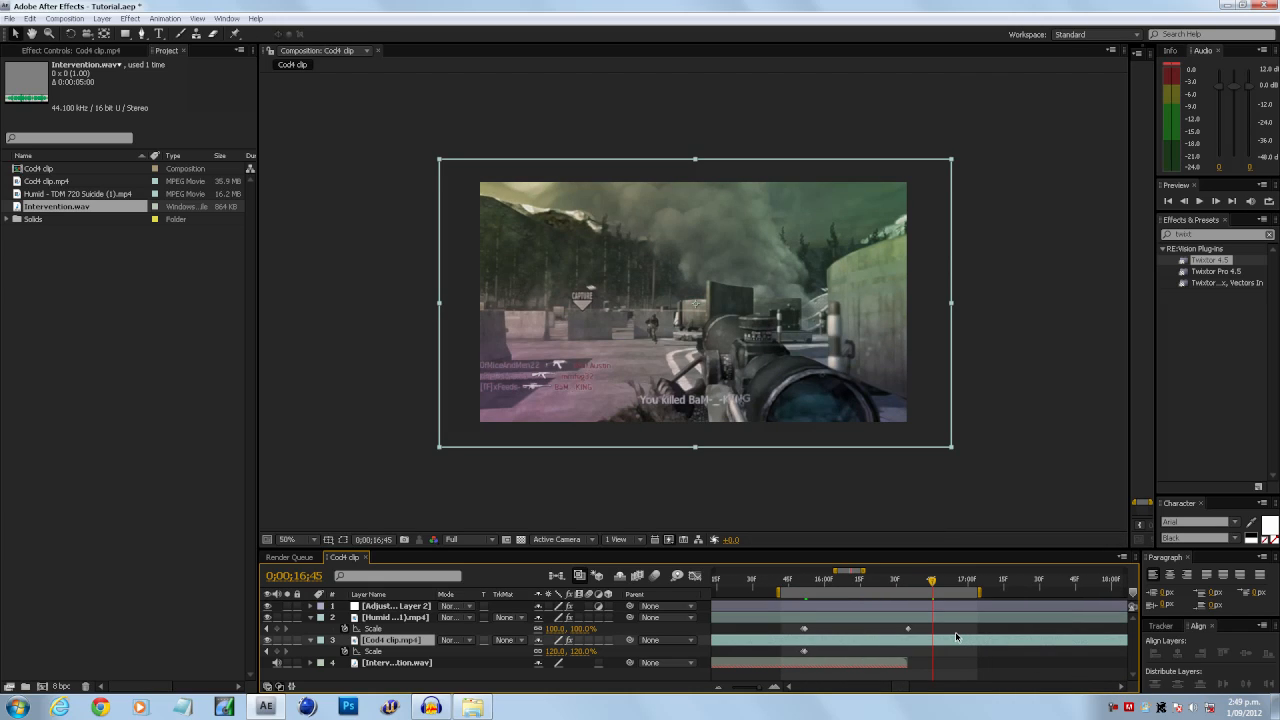
key(u)
key(equal)
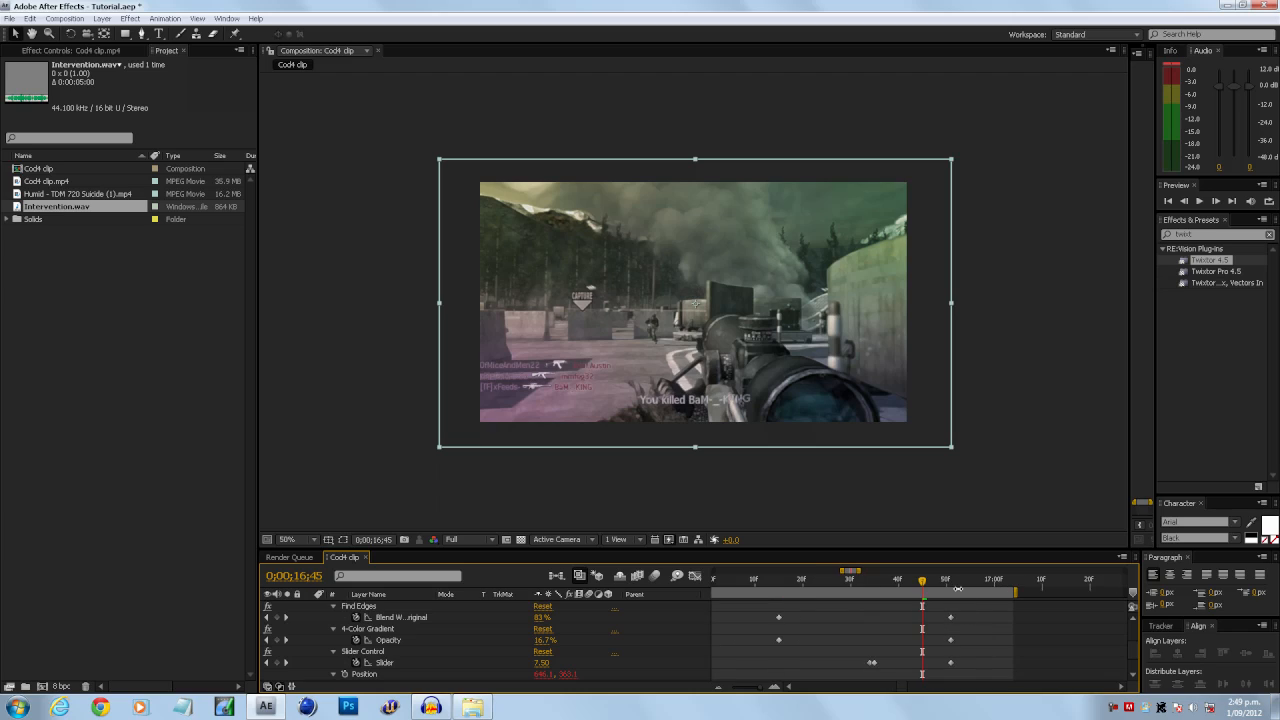
click(951, 582)
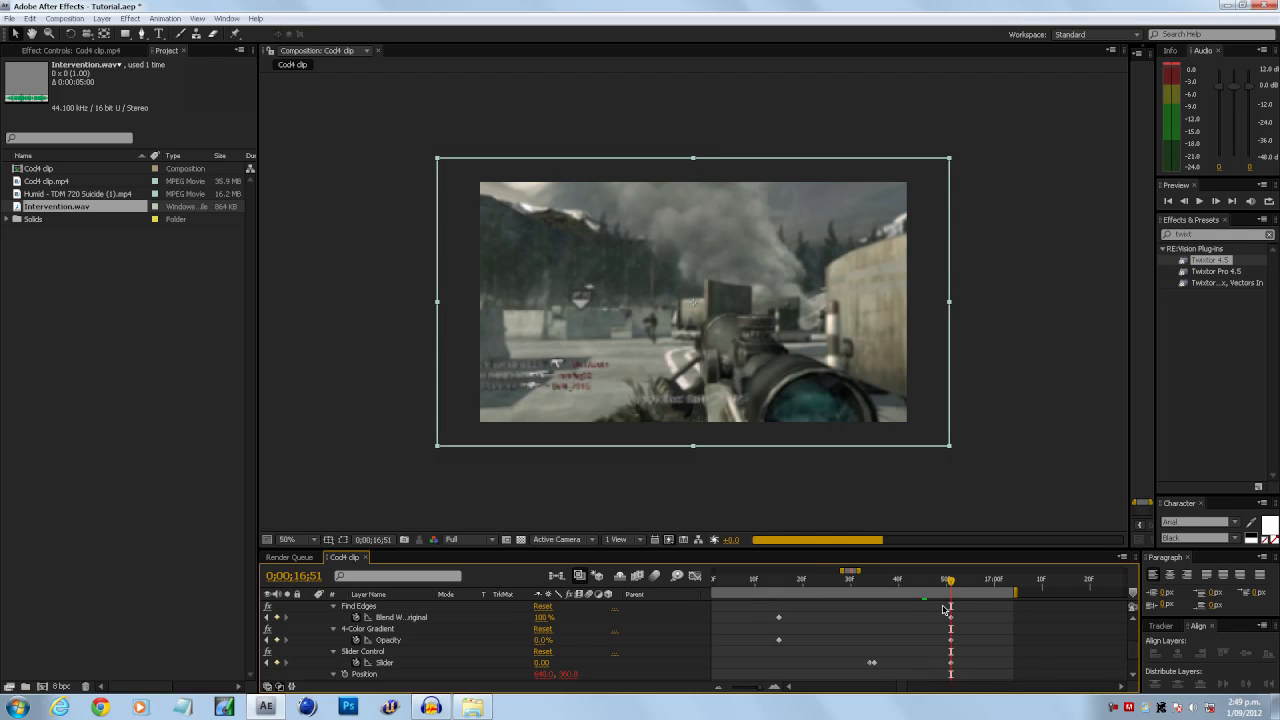
key(minus)
scroll(522, 643, up, 1)
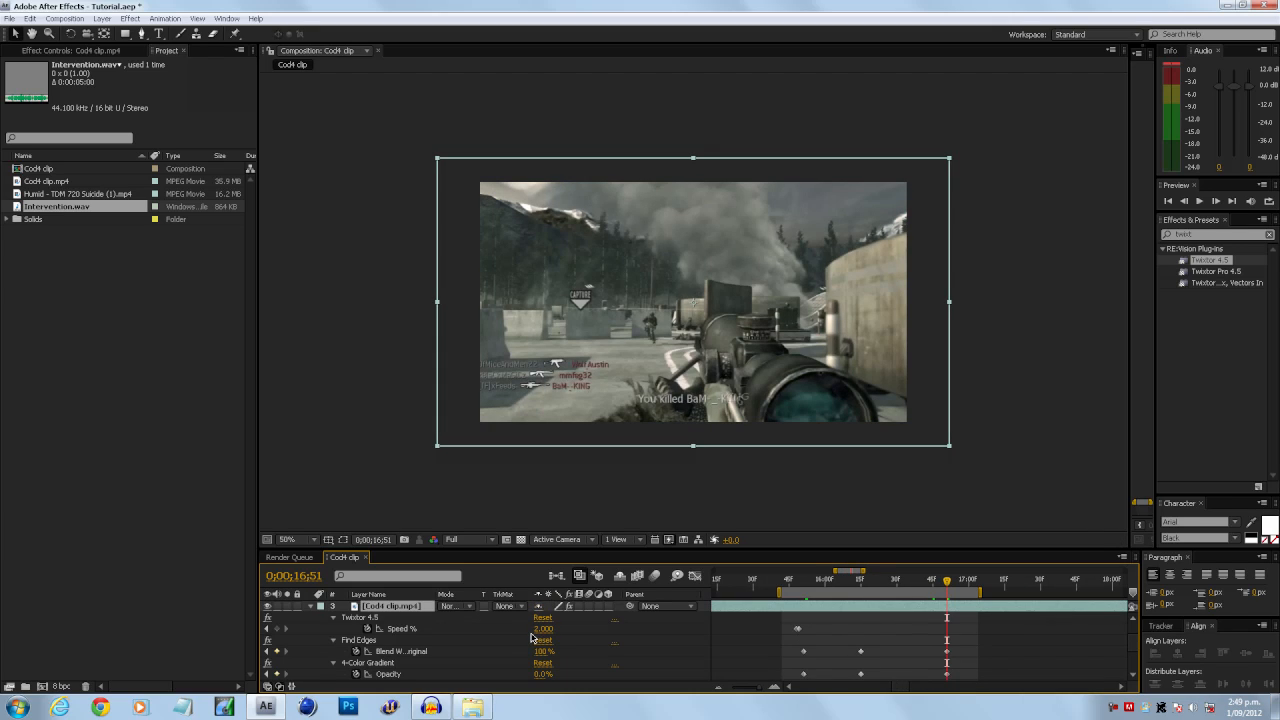
scroll(533, 638, down, 2)
click(580, 664)
text(100)
click(613, 660)
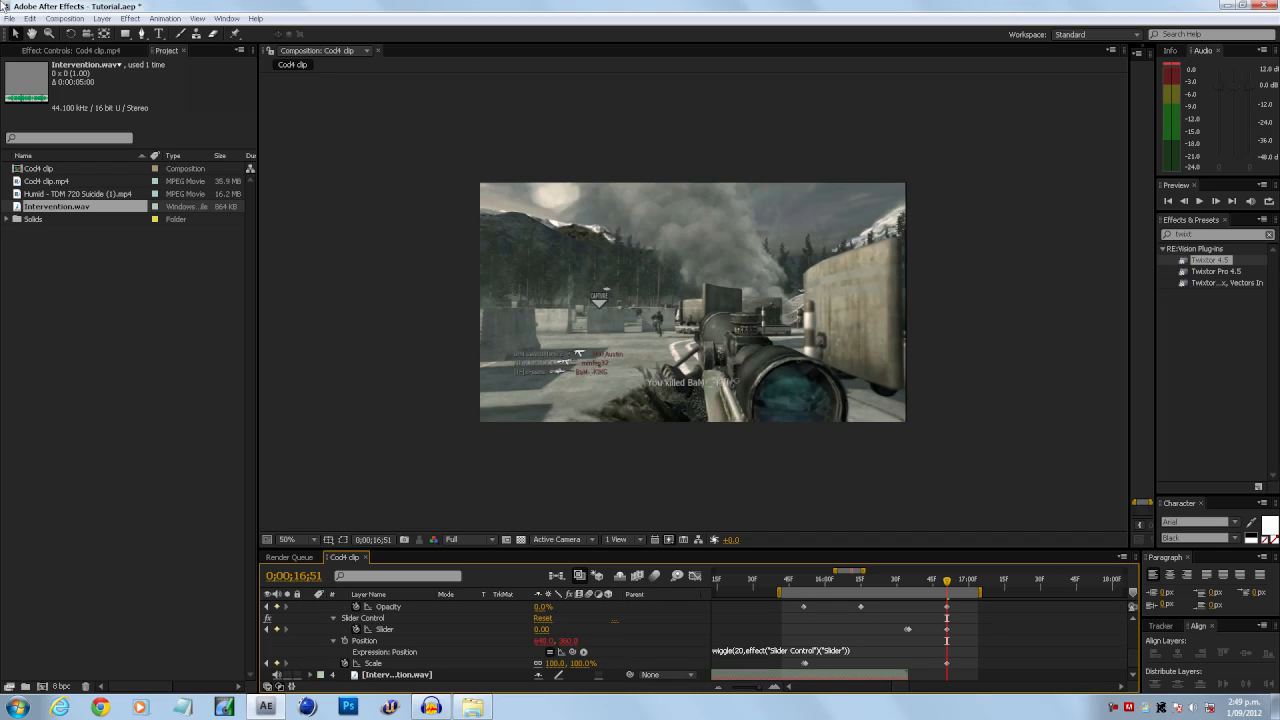
Step: With both clip layers collapsed, save the project and RAM-preview the transition in the work area
scroll(357, 630, up, 2)
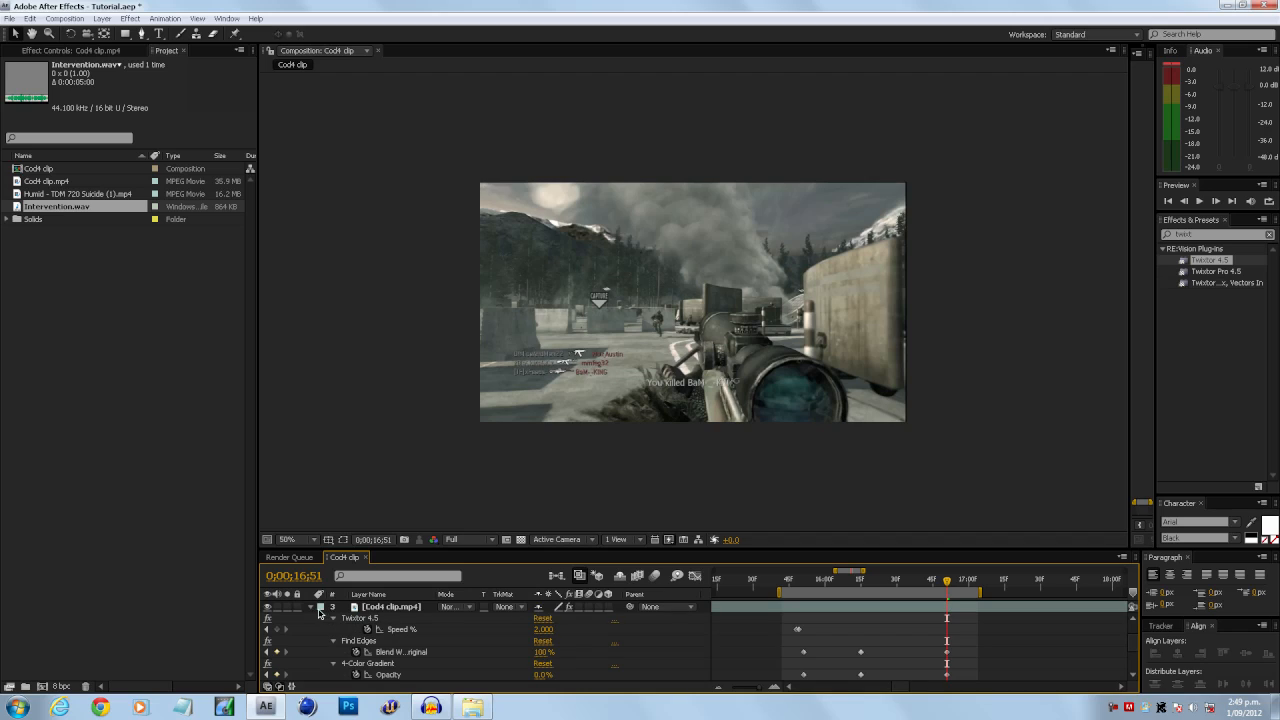
click(318, 609)
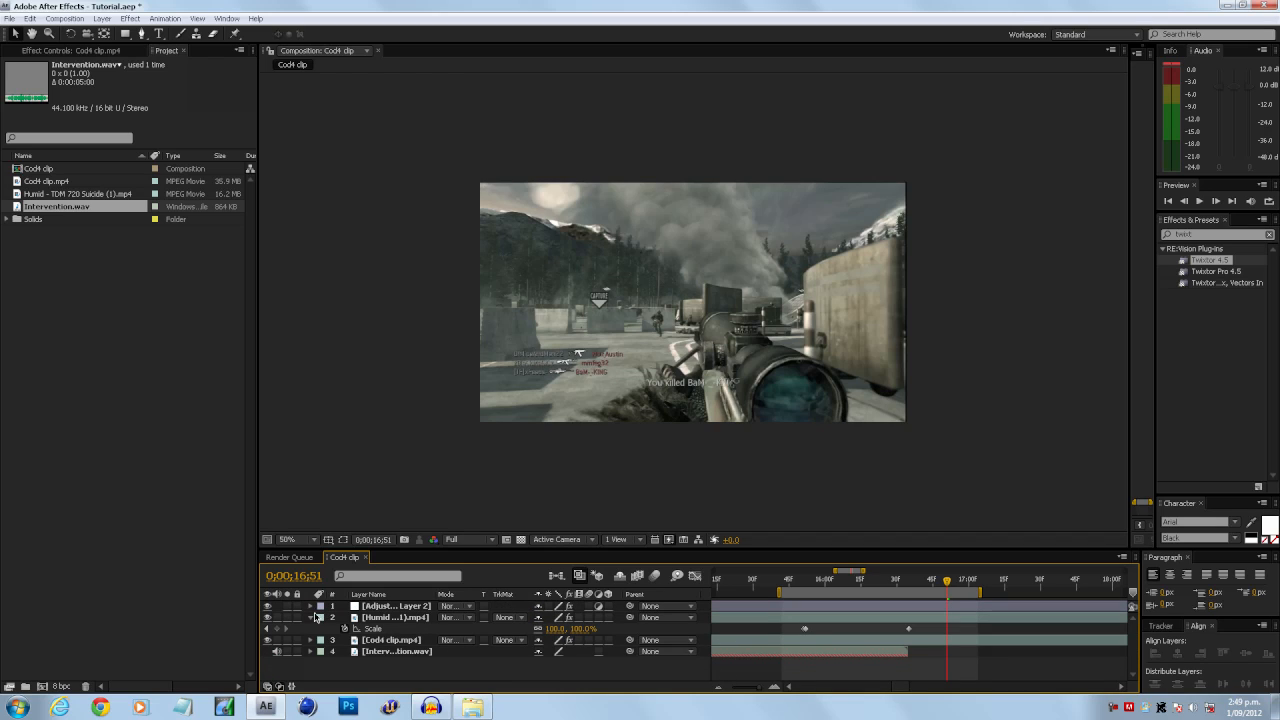
click(312, 618)
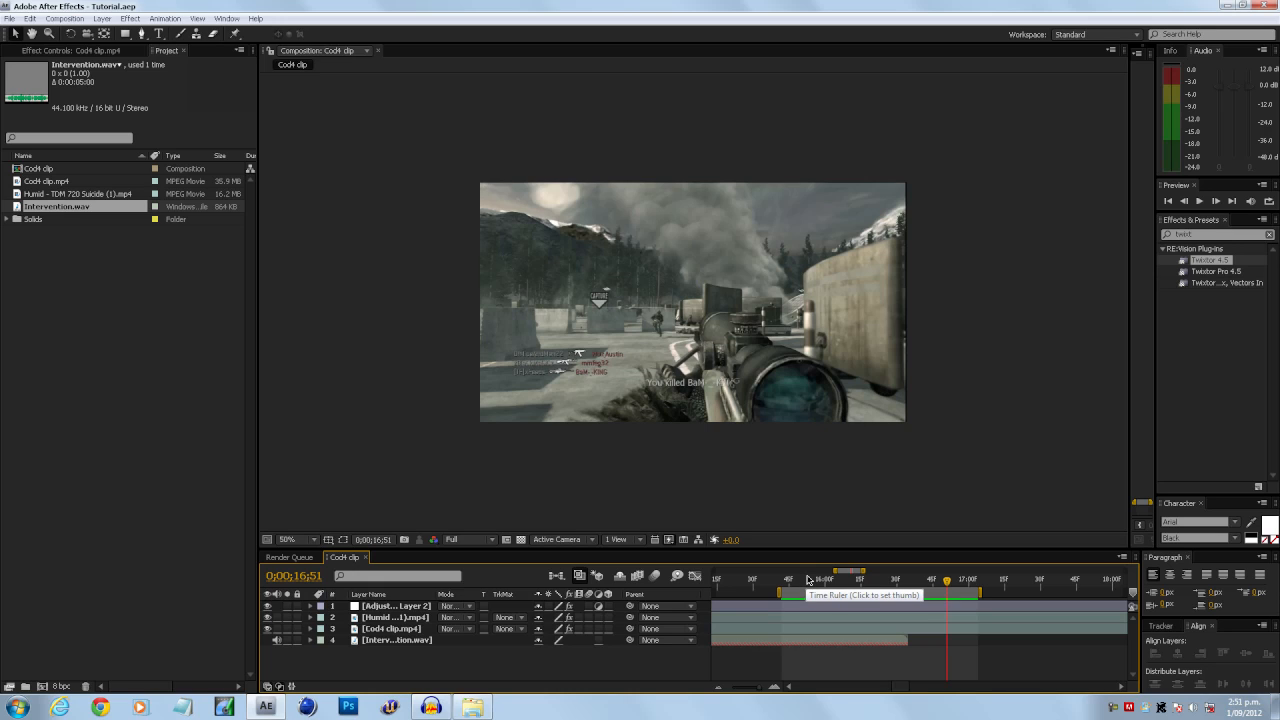
key(KP_0)
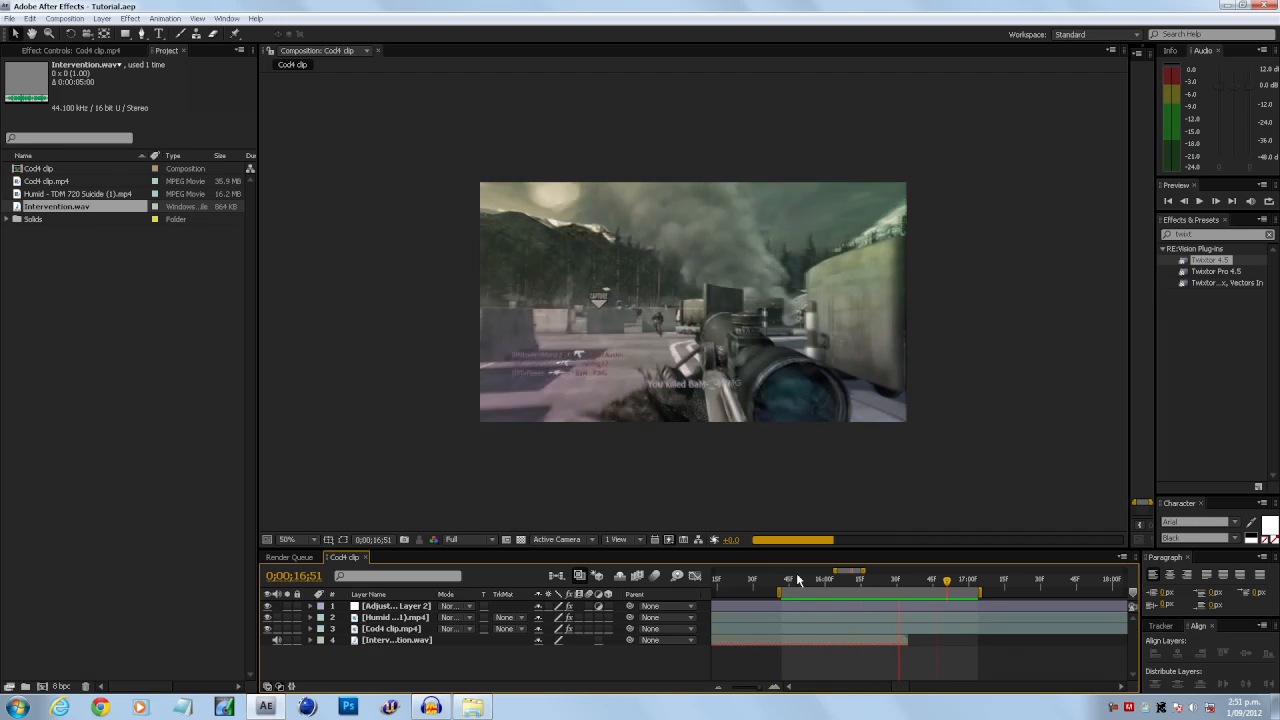
key(space)
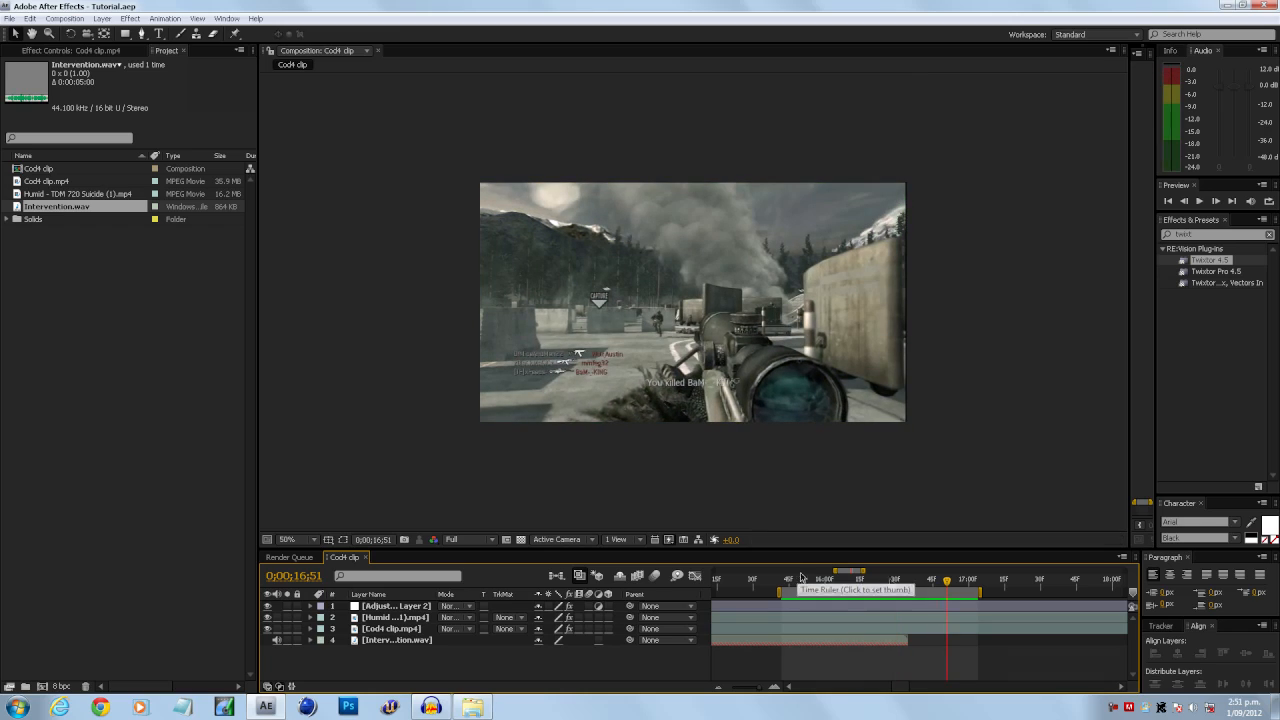